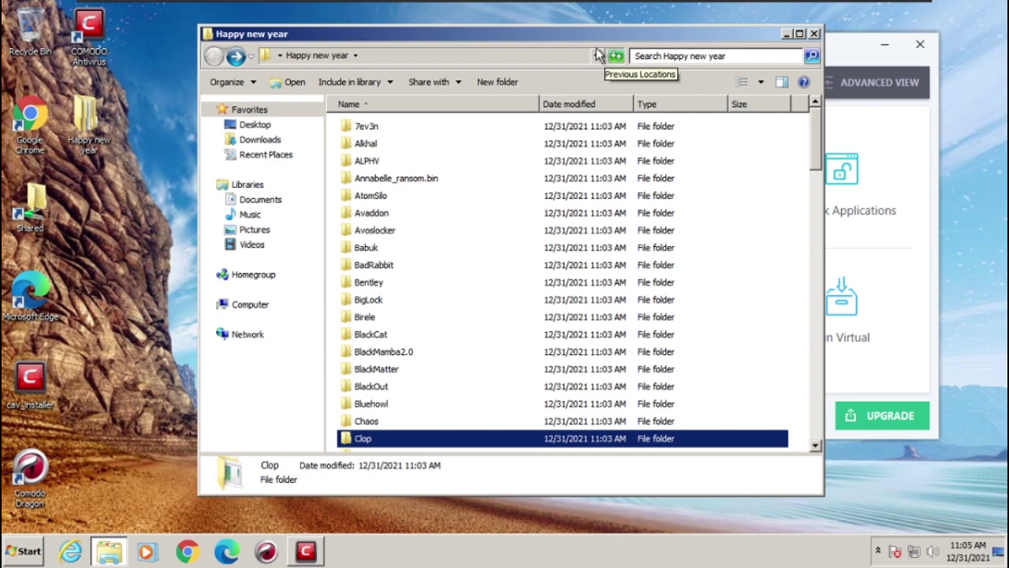
Step: Rearrange the Happy new year folder and Comodo Antivirus windows on the desktop, leaving the Comodo protection overview in front
left_click_drag(593, 36, 533, 56)
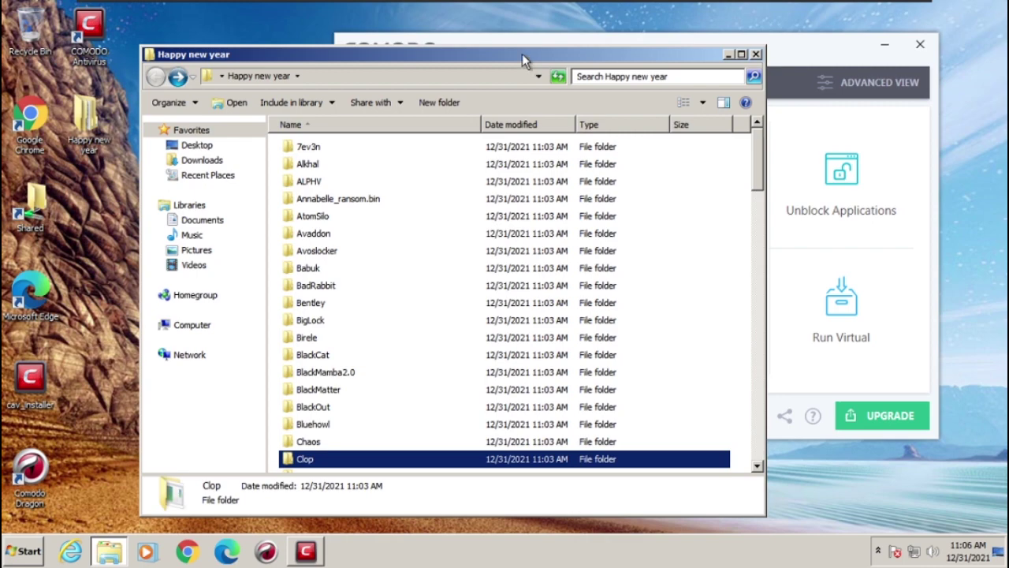
mouse_move(498, 57)
left_mouse_down()
mouse_move(636, 50)
mouse_move(491, 44)
left_mouse_up()
left_click(844, 39)
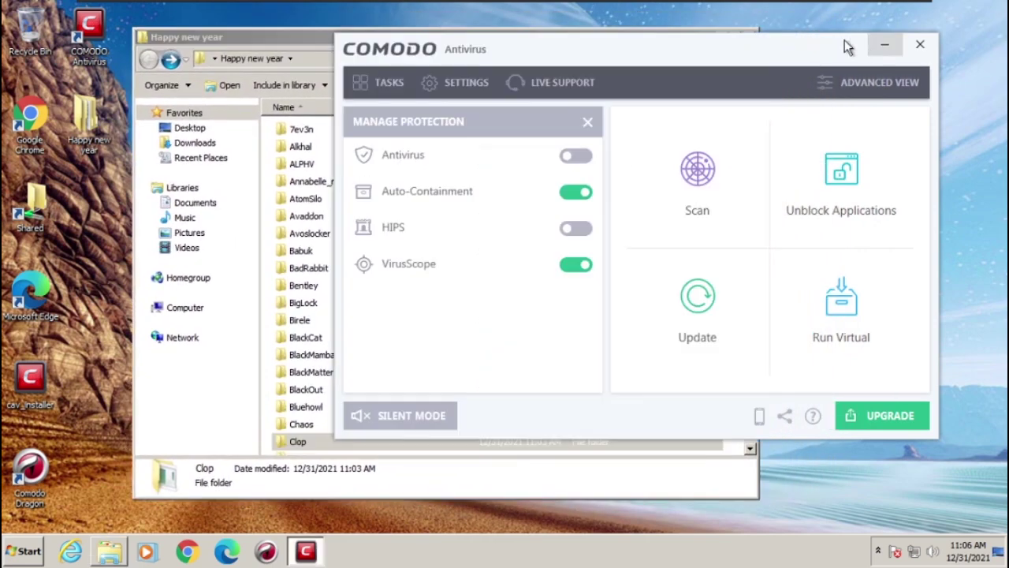
left_click_drag(593, 56, 714, 63)
left_click(429, 46)
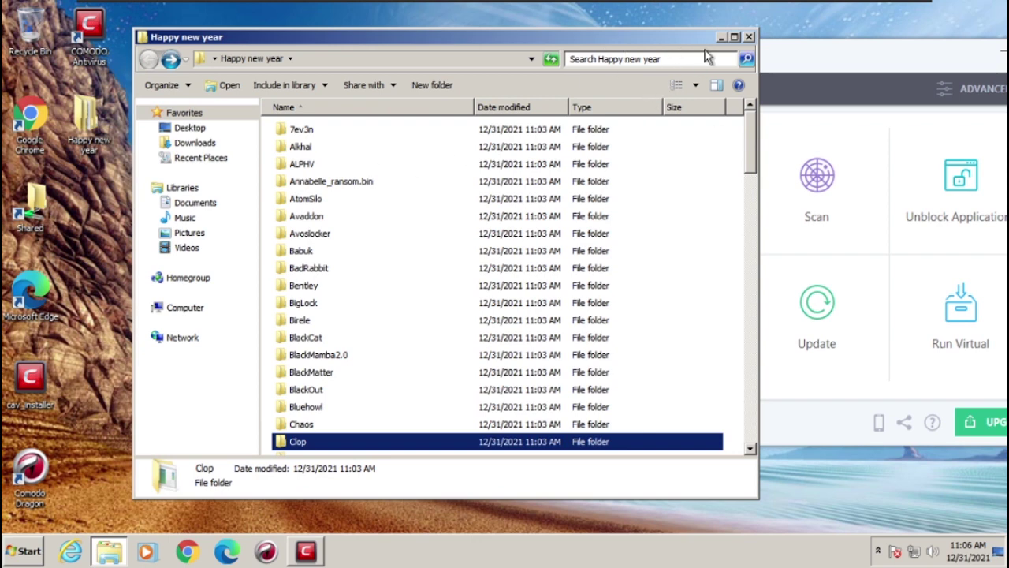
left_click(842, 58)
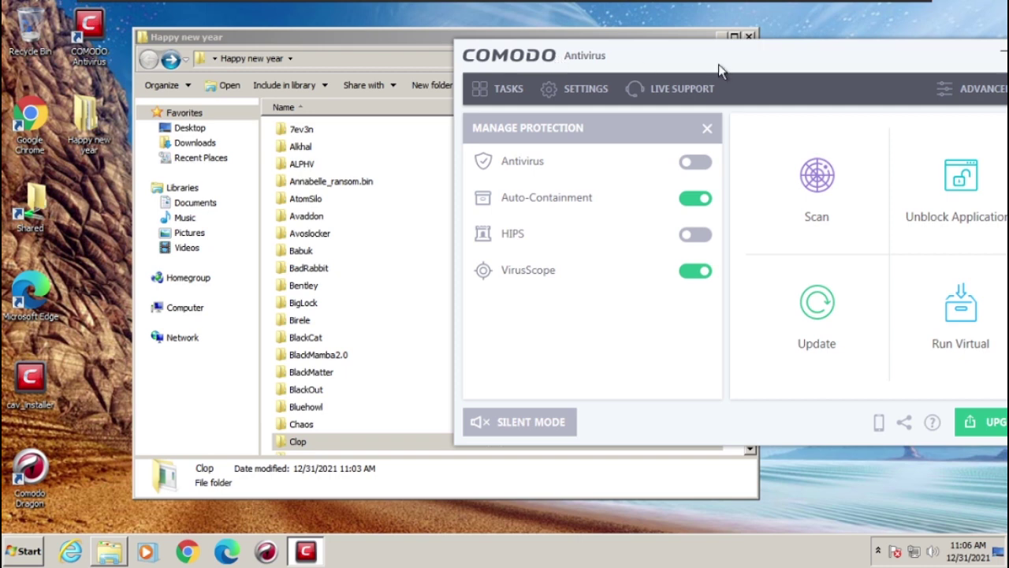
left_click_drag(719, 67, 511, 70)
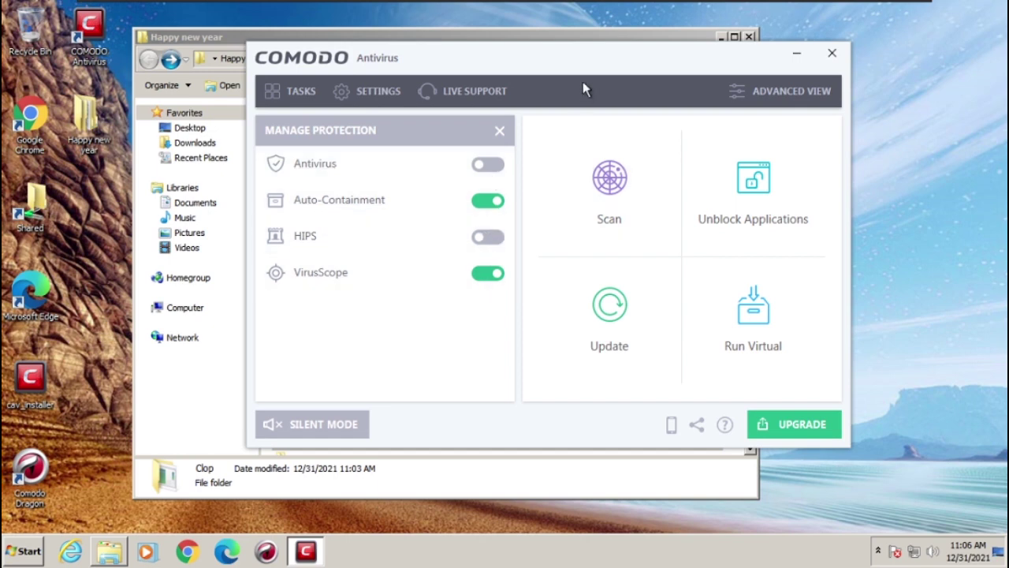
Step: Examine the Miscellaneous and VirusScope pages of Comodo's Advanced Protection settings, and return to the main Comodo window
left_click(349, 87)
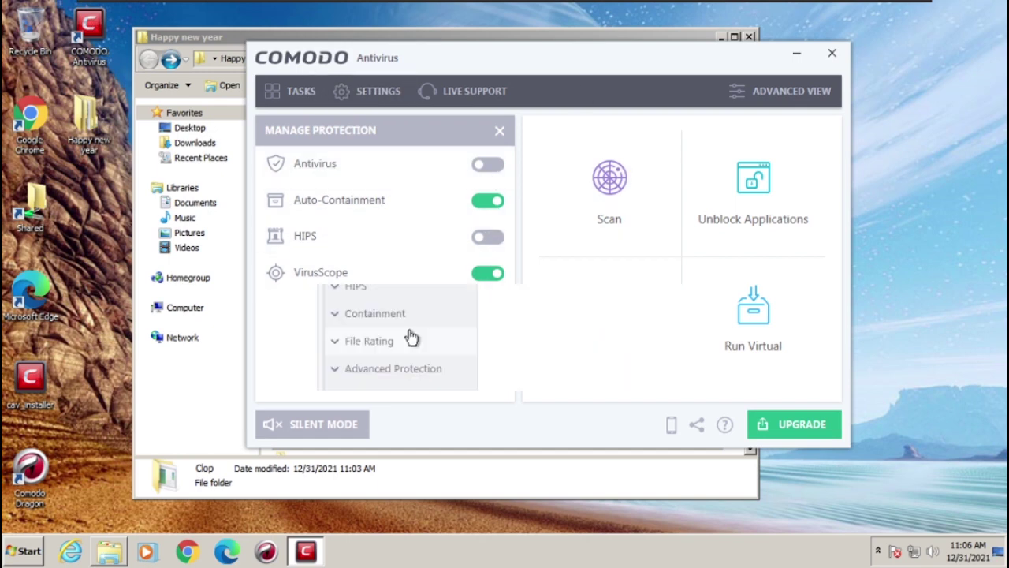
left_click(394, 325)
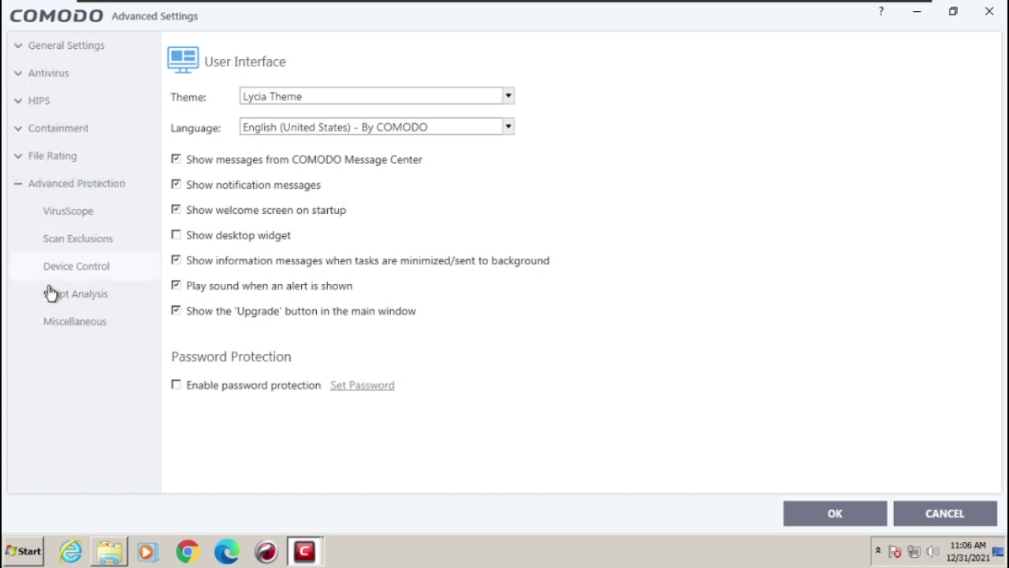
left_click(79, 322)
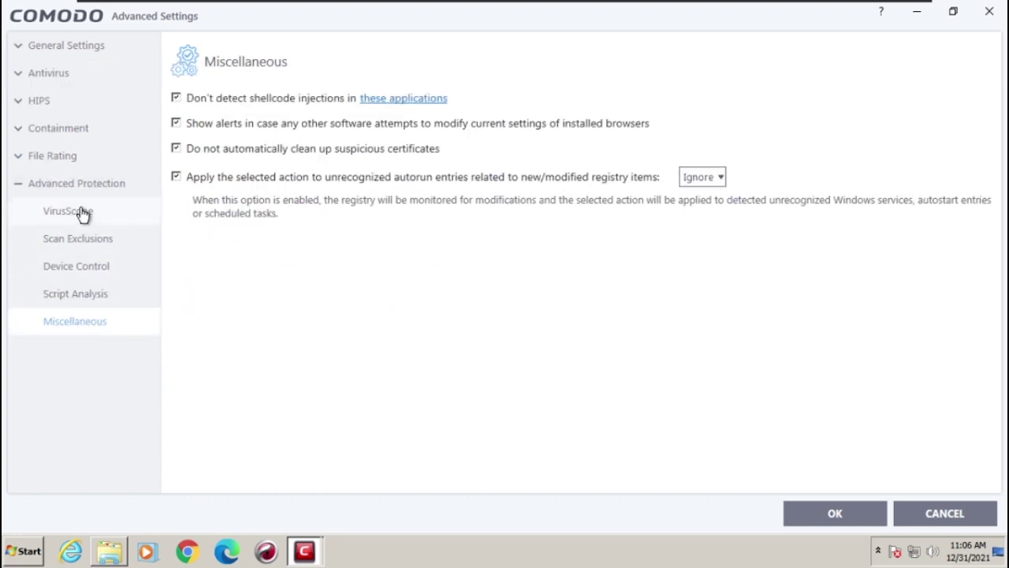
left_click(82, 212)
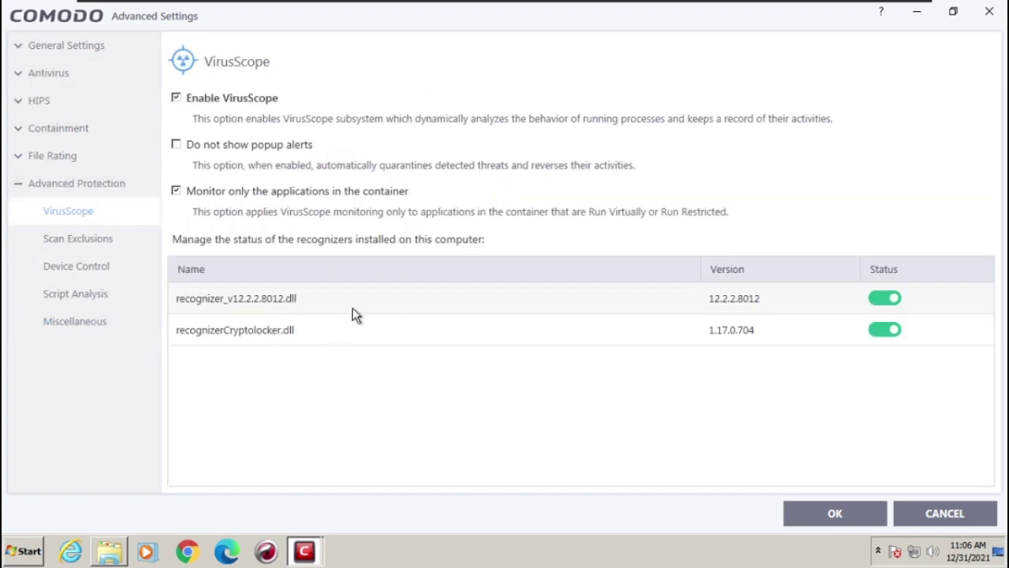
left_click(992, 513)
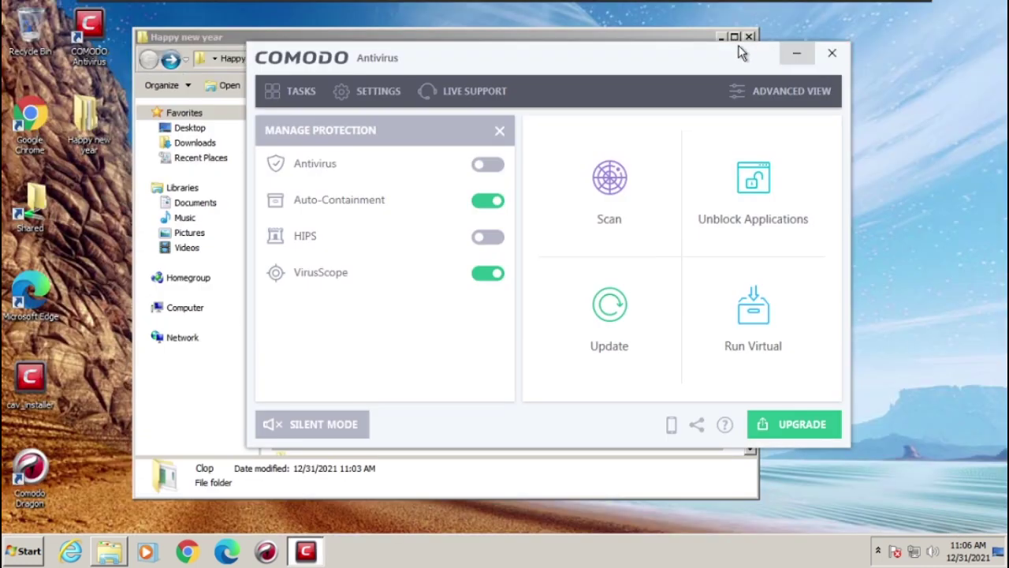
left_click_drag(742, 53, 774, 72)
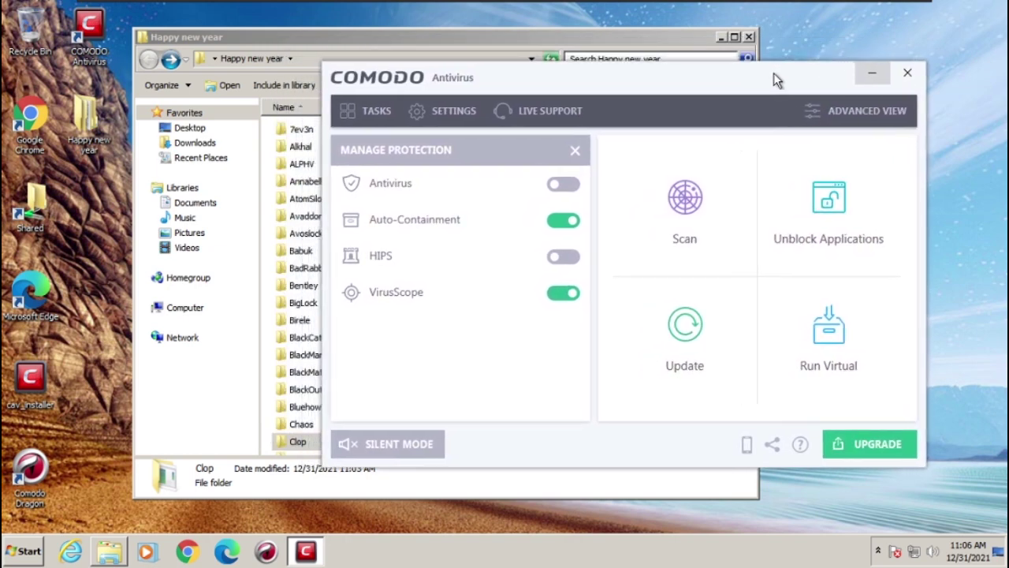
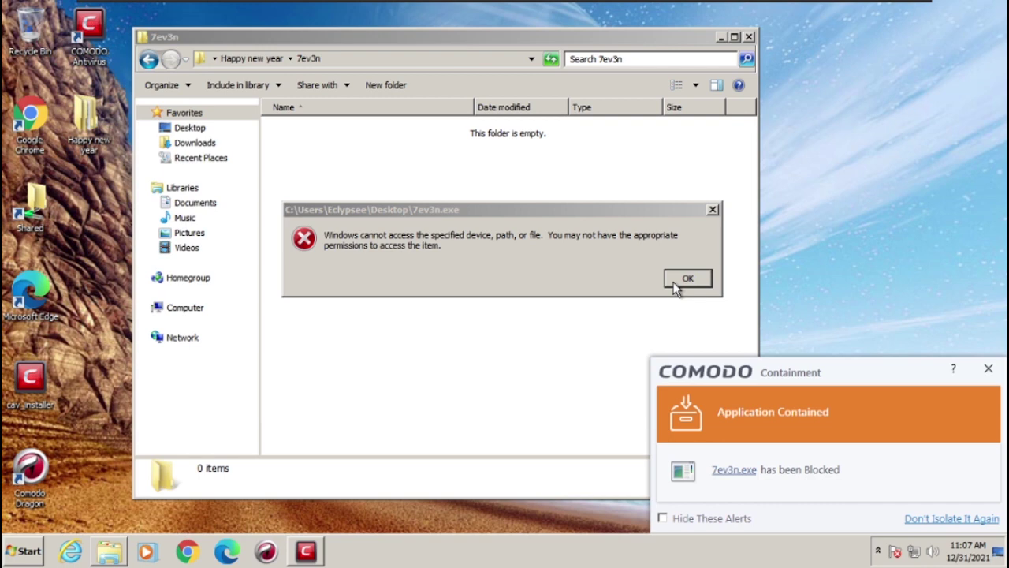
Step: Dismiss the Windows access error and the Comodo containment alert for 7ev3n.exe
left_click(680, 282)
left_click(978, 379)
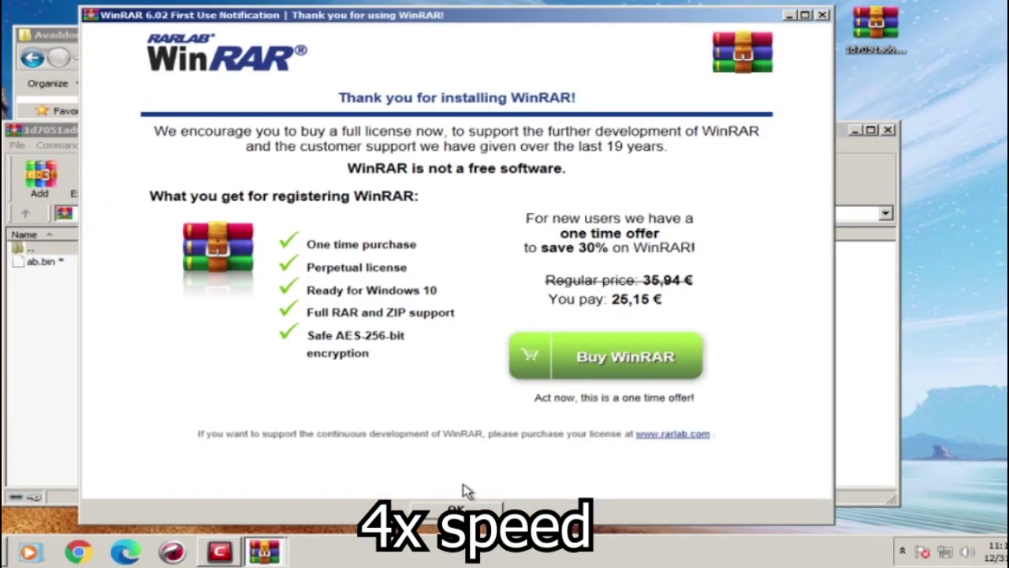
Step: Extract ab.bin from the Avaddon archive with the archive password, dismissing the WinRAR purchase notice and closing WinRAR
left_click(461, 504)
double_click(162, 264)
type("infected")
key("Return")
left_click(889, 131)
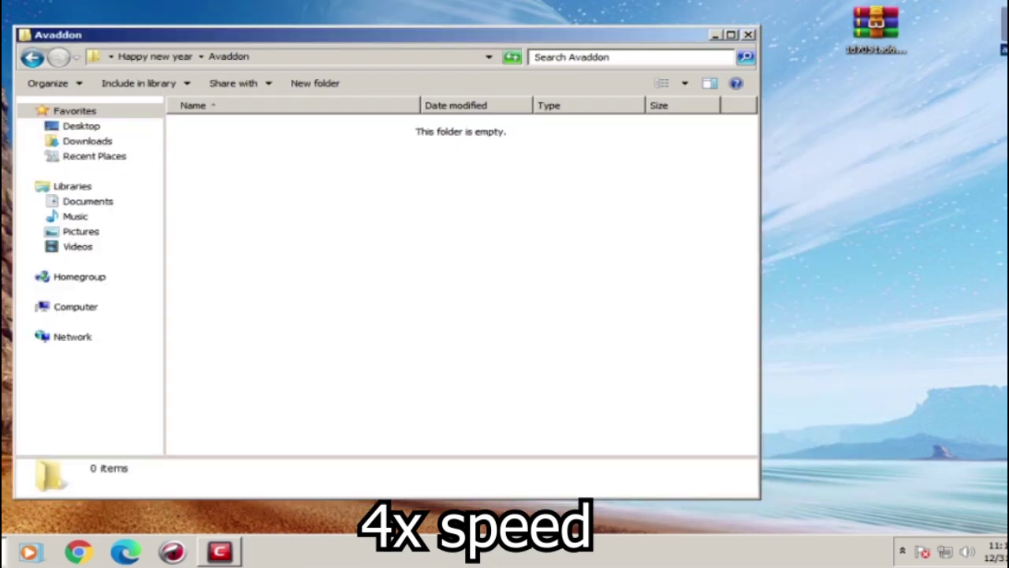
Step: Rename the extracted file on the desktop to ab.exe and run it inside the Comodo container
right_click(1007, 46)
left_click(946, 287)
type("ab.exe")
key("Return")
key("Return")
double_click(1004, 24)
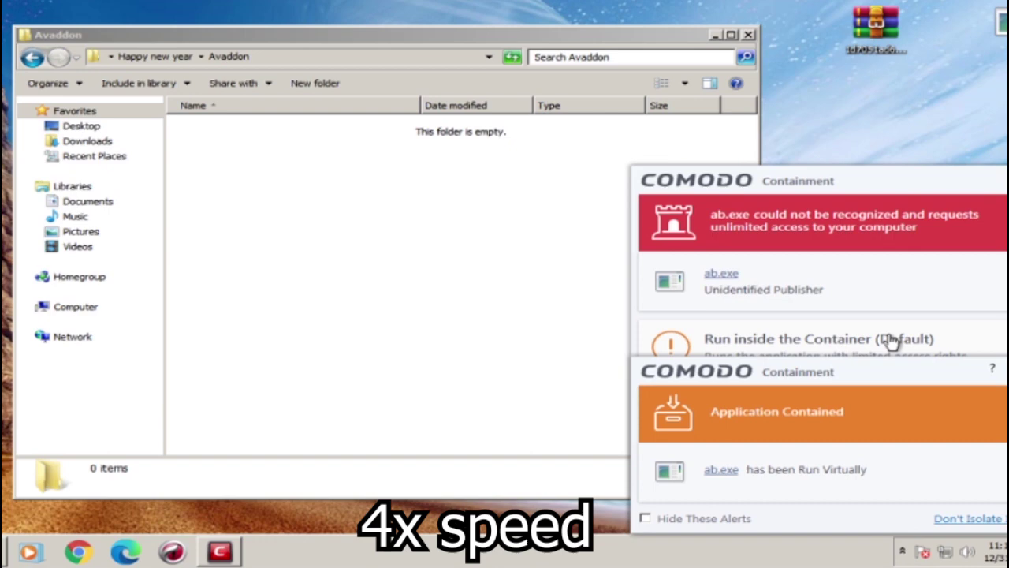
left_click(892, 339)
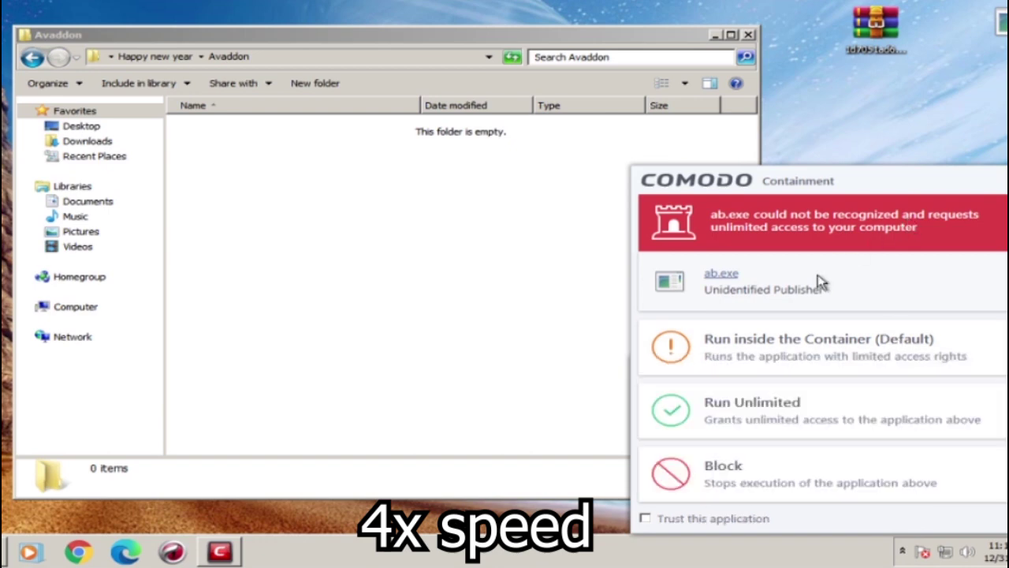
Step: Delete the Avaddon archive from the desktop and have VirusScope clean the suspicious ab.exe
key("Delete")
left_click(531, 334)
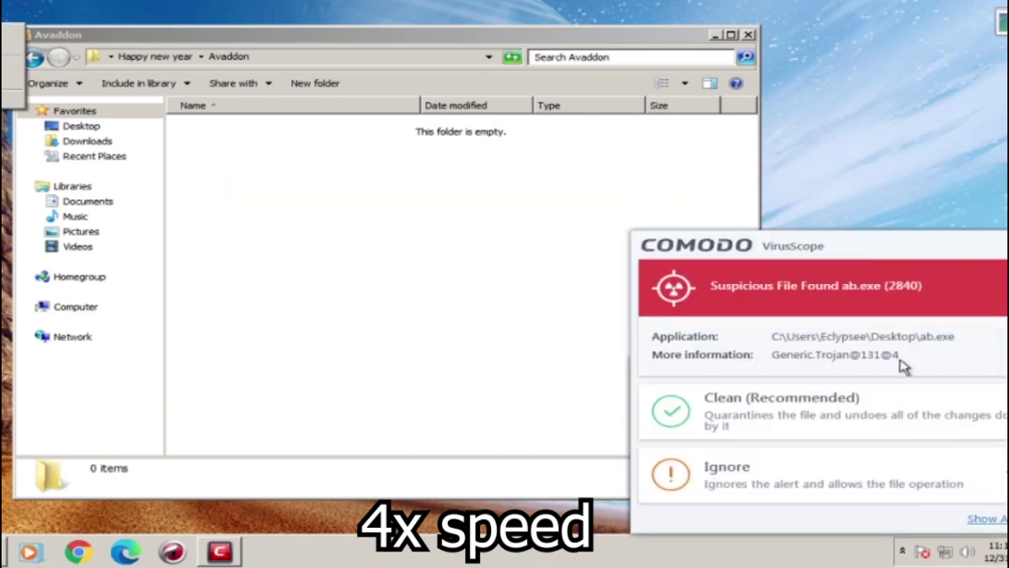
left_click(964, 388)
Step: Work through the Avoslocker, Babuk and BadRabbit folders, running their samples from the desktop
key("BackSpace")
double_click(379, 213)
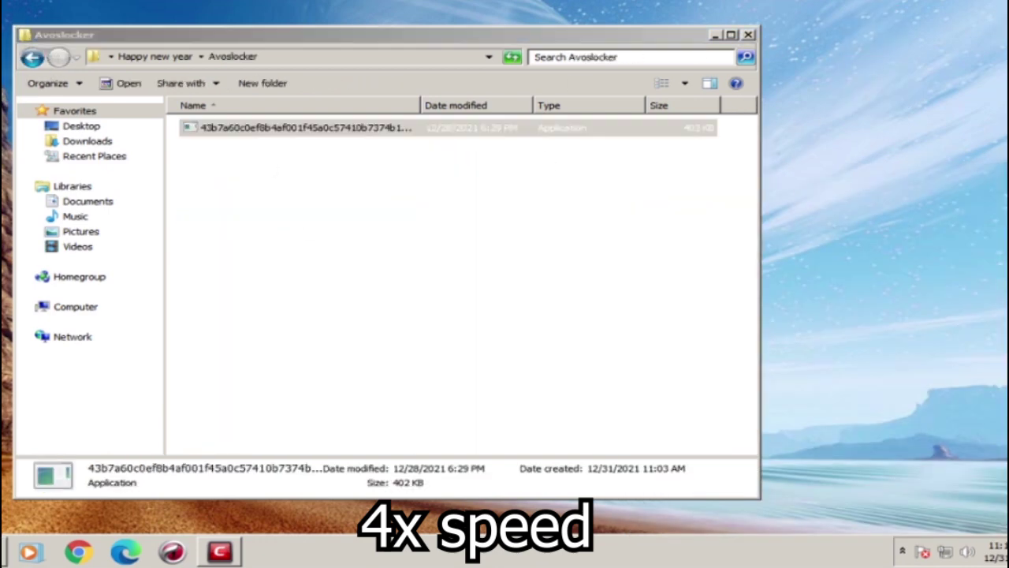
key("BackSpace")
double_click(237, 250)
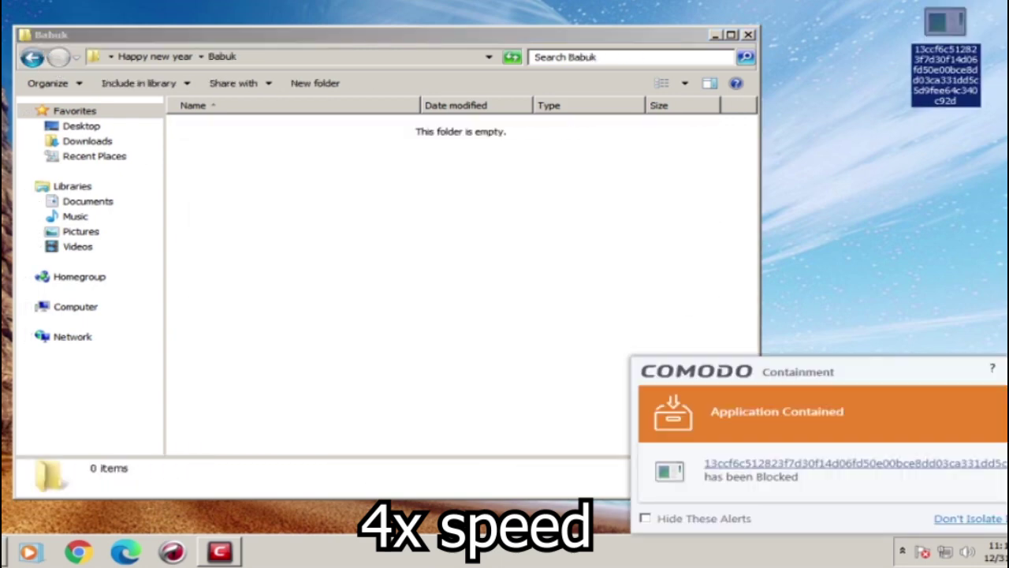
key("BackSpace")
double_click(244, 266)
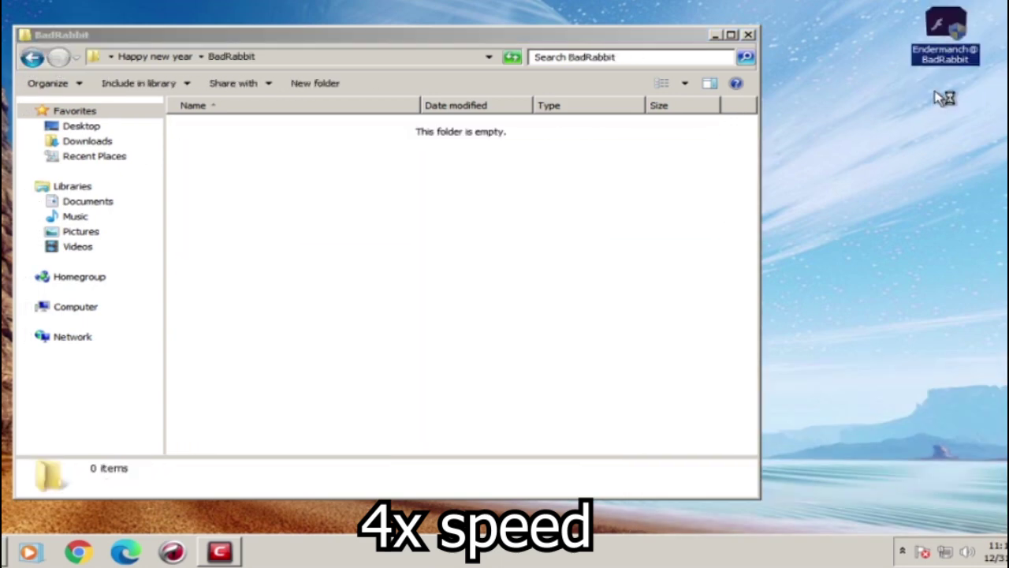
Step: Check the running processes in Task Manager after launching the BadRabbit sample, and close Task Manager
right_click(483, 552)
left_click(528, 508)
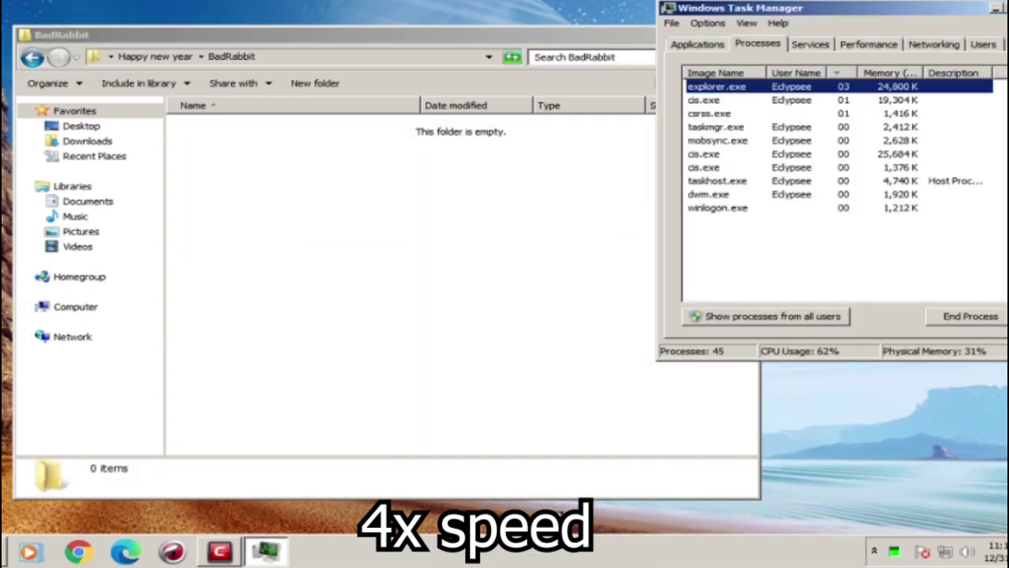
left_click(1008, 8)
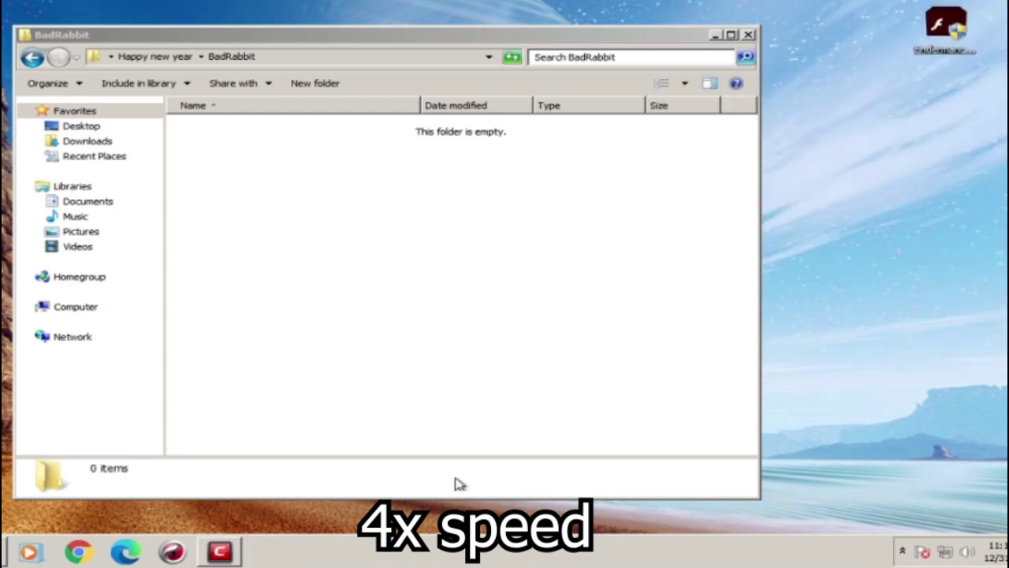
Step: Delete the BadRabbit sample from the desktop and permanently empty the Recycle Bin
left_click(219, 552)
left_click(952, 71)
left_click(149, 59)
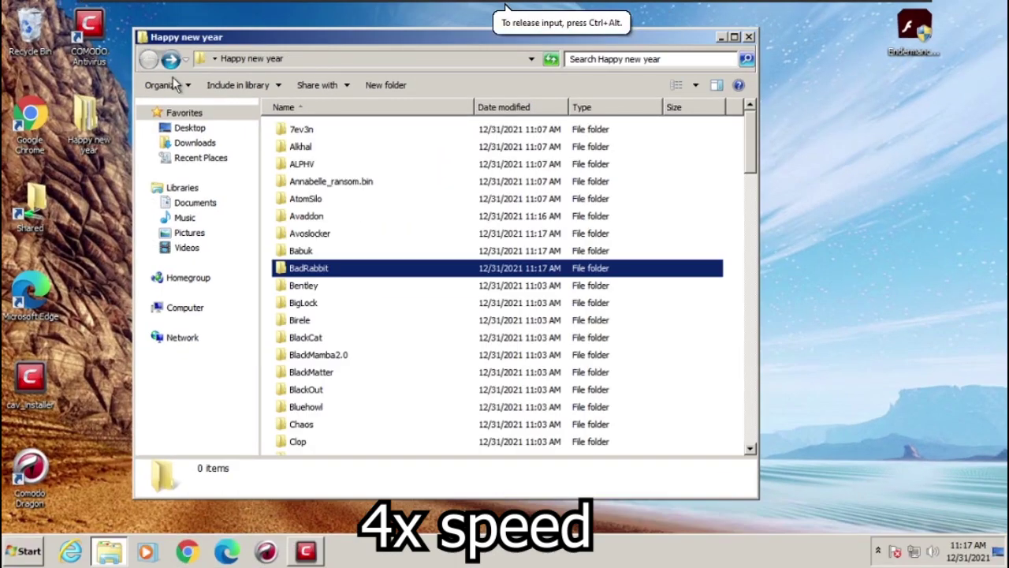
key("Delete")
key("Return")
right_click(33, 33)
left_click(62, 55)
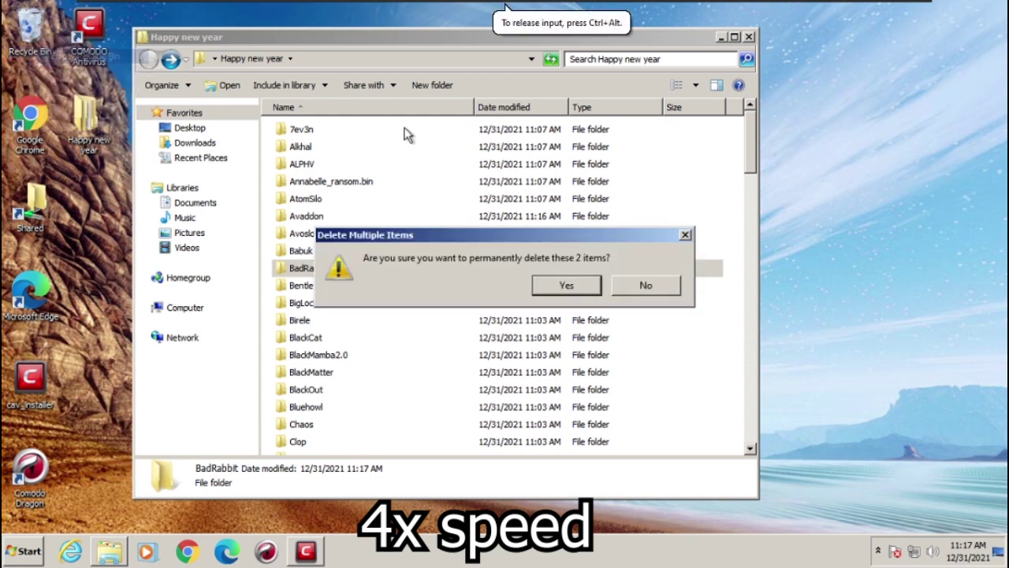
key("Return")
Step: Open the Bentley folder and move its sample onto the desktop
double_click(305, 286)
left_click_drag(335, 130, 957, 76)
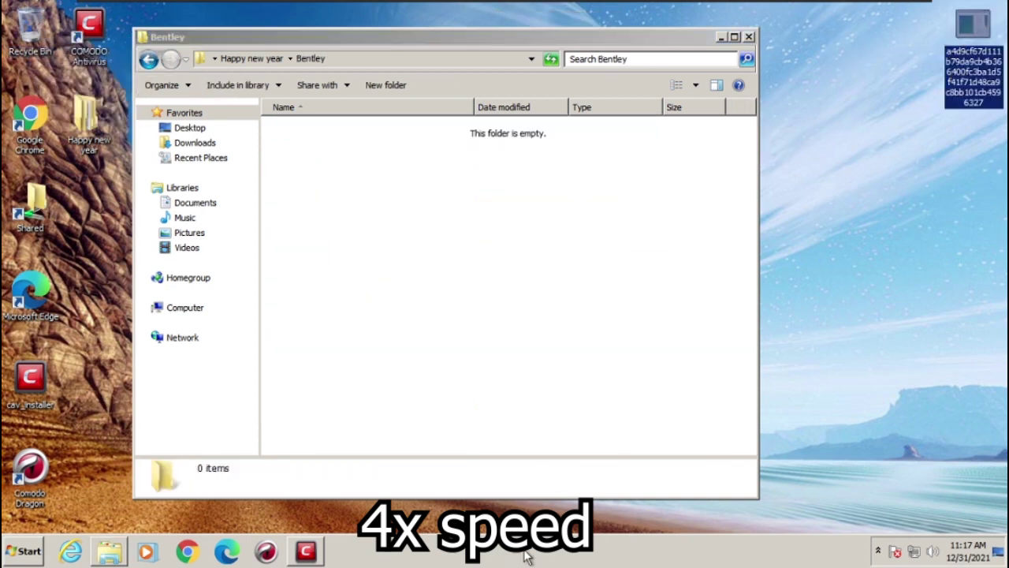
Step: Check the running processes in Task Manager and clear the containment alert and access error for the BadRabbit sample
right_click(525, 552)
left_click(563, 502)
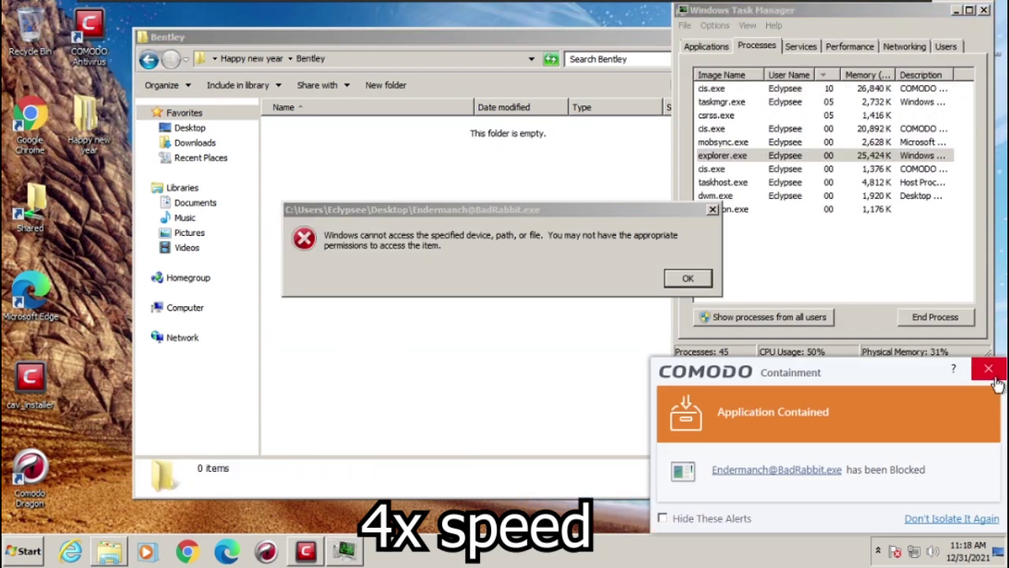
left_click(990, 371)
left_click(689, 279)
left_click(984, 10)
Step: Run the Bentley sample from the desktop and dismiss its access error and containment alert
double_click(973, 29)
left_click(689, 279)
left_click(990, 370)
Step: Move the BigLock sample to the desktop and run it, dismissing the access error and containment alert
left_click(149, 60)
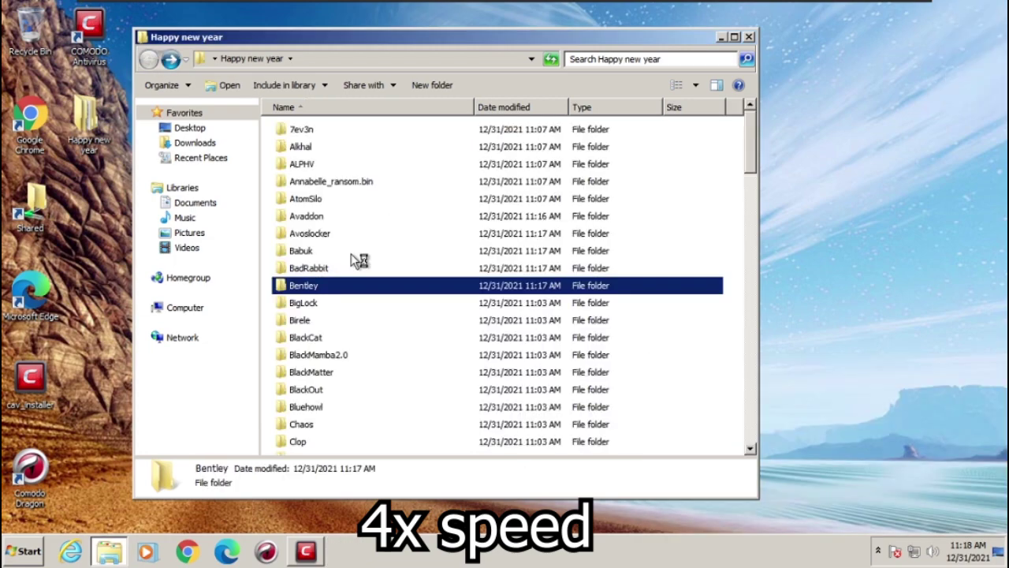
double_click(306, 302)
left_click_drag(335, 130, 951, 135)
double_click(973, 28)
left_click(690, 278)
left_click(988, 370)
Step: Move the Birele sample to the desktop and run it, dismissing the access error and containment alert
left_click(151, 63)
double_click(306, 319)
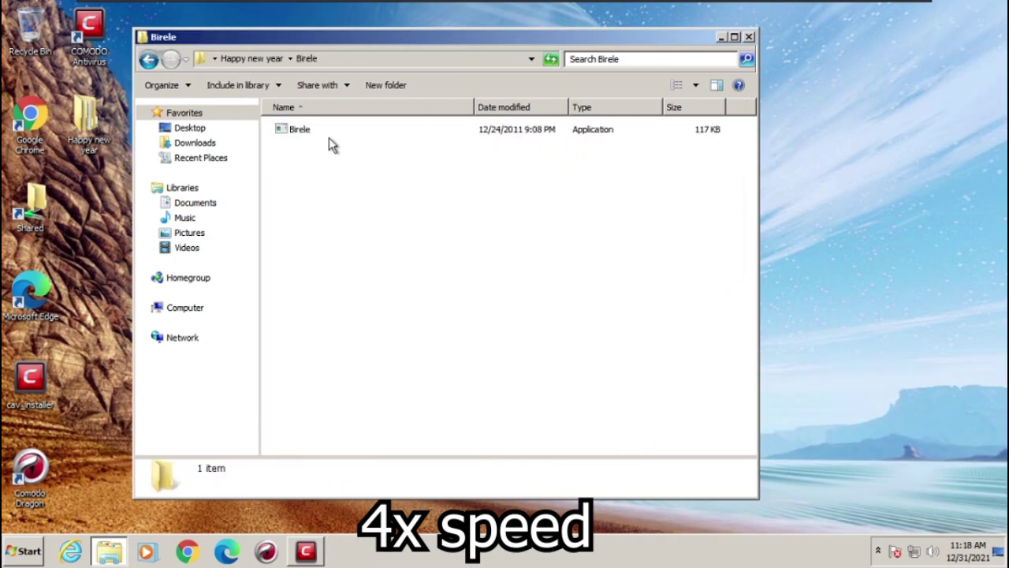
left_click_drag(319, 130, 931, 63)
double_click(916, 29)
left_click(689, 279)
left_click(989, 368)
Step: Move the BlackCat sample to the desktop and run it, dismissing the containment alert
left_click(150, 61)
scroll(325, 305, "down", 1)
double_click(308, 239)
left_click_drag(323, 130, 932, 45)
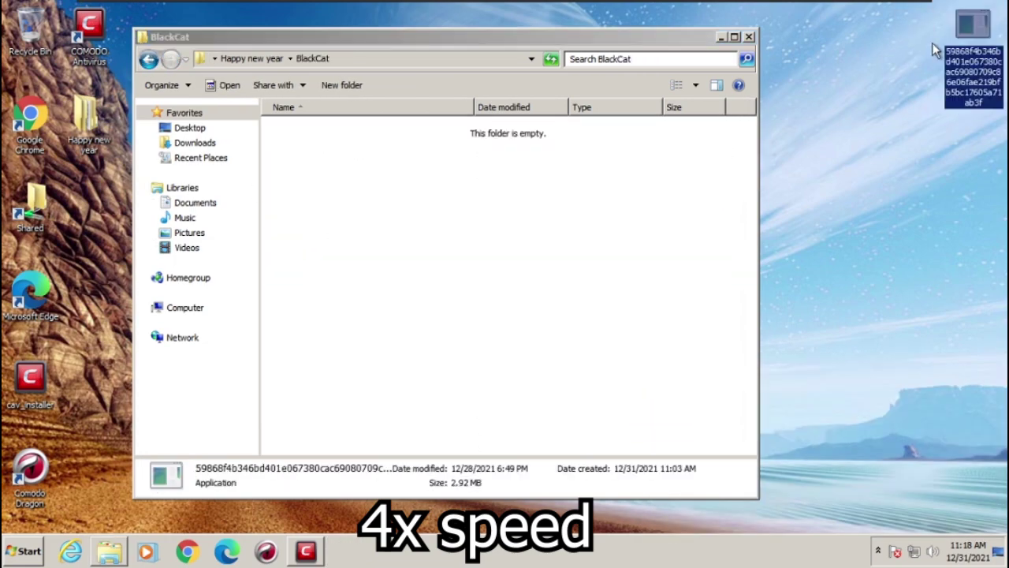
double_click(973, 28)
left_click(991, 368)
Step: Move the BlackMamba2.0 sample to the desktop and run it, dismissing the access error and containment alert
left_click(149, 60)
double_click(309, 353)
left_click_drag(312, 129, 916, 40)
double_click(915, 28)
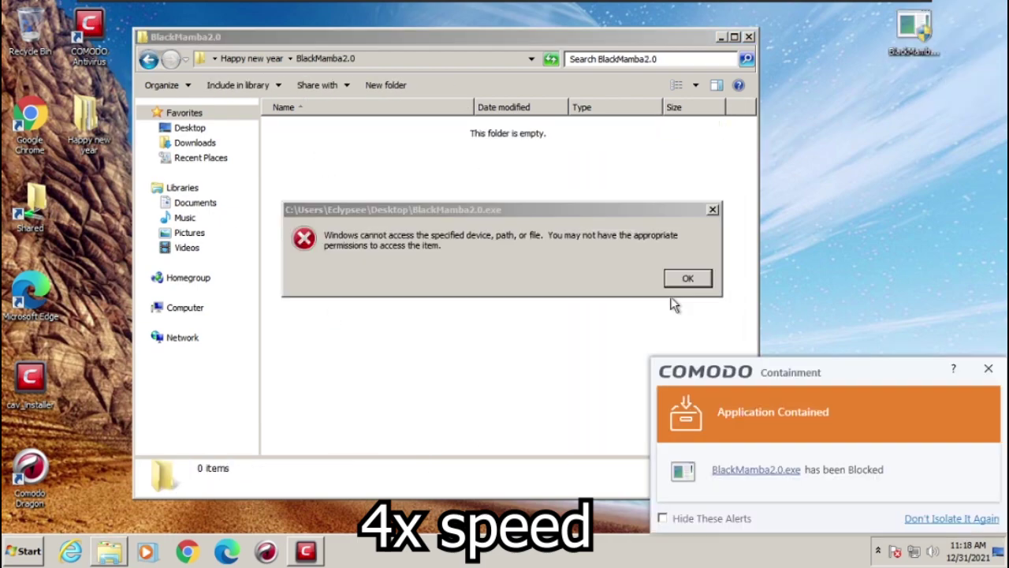
left_click(689, 279)
left_click(988, 369)
Step: Move the BlackMatter sample to the desktop and run it, dismissing the access error and containment alert
left_click(150, 61)
double_click(308, 322)
left_click_drag(324, 130, 856, 47)
double_click(856, 29)
left_click(694, 280)
left_click(989, 368)
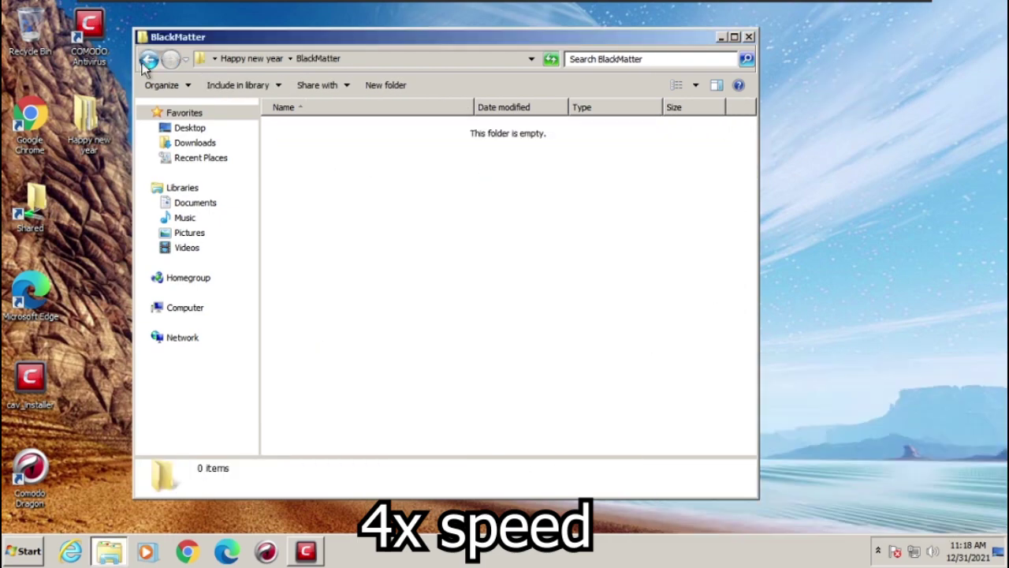
Step: Move the BlackOut sample to the desktop and run it, dismissing the access error and containment alert
left_click(148, 61)
double_click(308, 379)
left_click_drag(322, 130, 927, 42)
double_click(918, 30)
left_click(689, 279)
left_click(988, 368)
Step: Run the sample from the Bluehowl folder and dismiss the containment alert
left_click(148, 60)
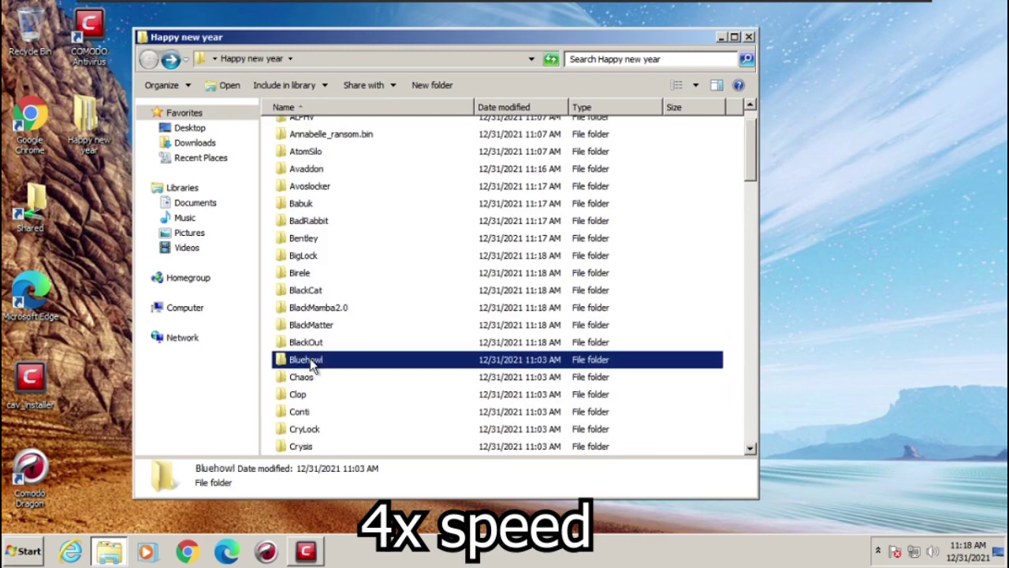
double_click(315, 357)
left_click(988, 368)
Step: Run the sample from the Chaos folder and dismiss the containment alert
left_click(148, 59)
double_click(315, 371)
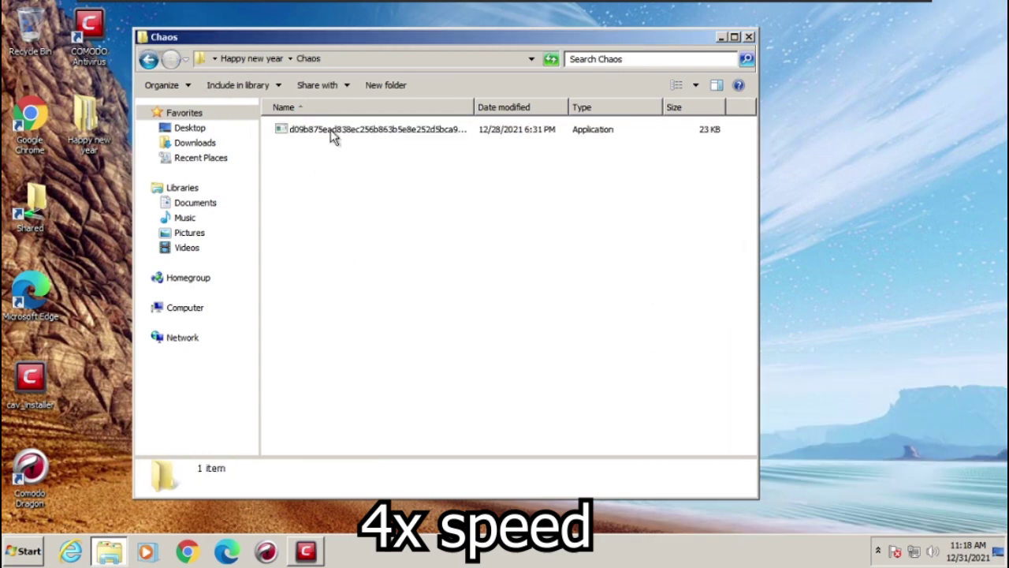
double_click(332, 133)
left_click(985, 368)
Step: Move the Clop sample to the desktop and run it, dismissing the containment alert and access error
left_click(148, 60)
double_click(313, 340)
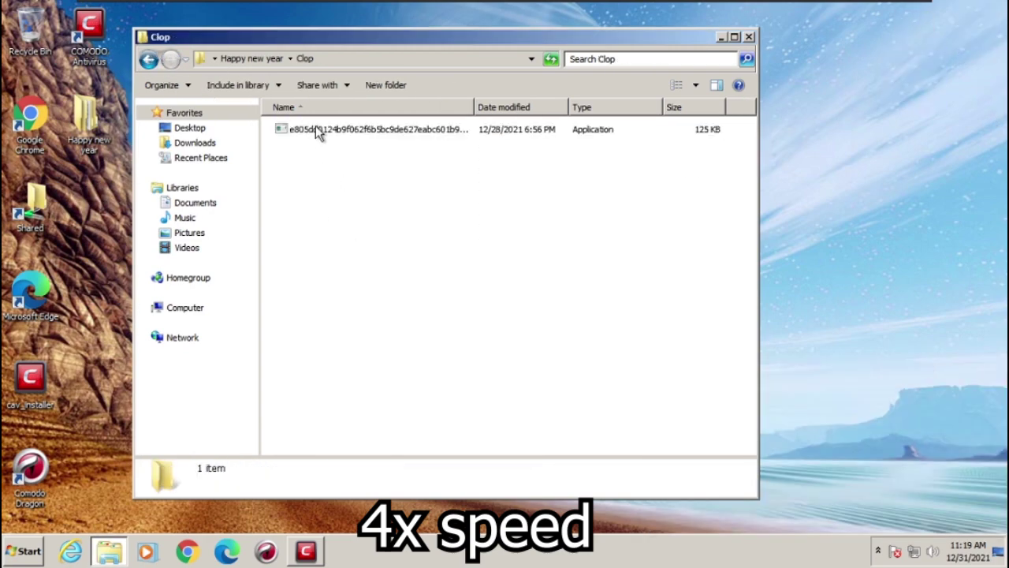
left_click_drag(317, 131, 798, 41)
double_click(795, 33)
left_click(988, 368)
left_click(689, 279)
Step: Open the Conti folder and move its sample onto the desktop
left_click(148, 60)
double_click(305, 355)
left_click_drag(335, 131, 928, 63)
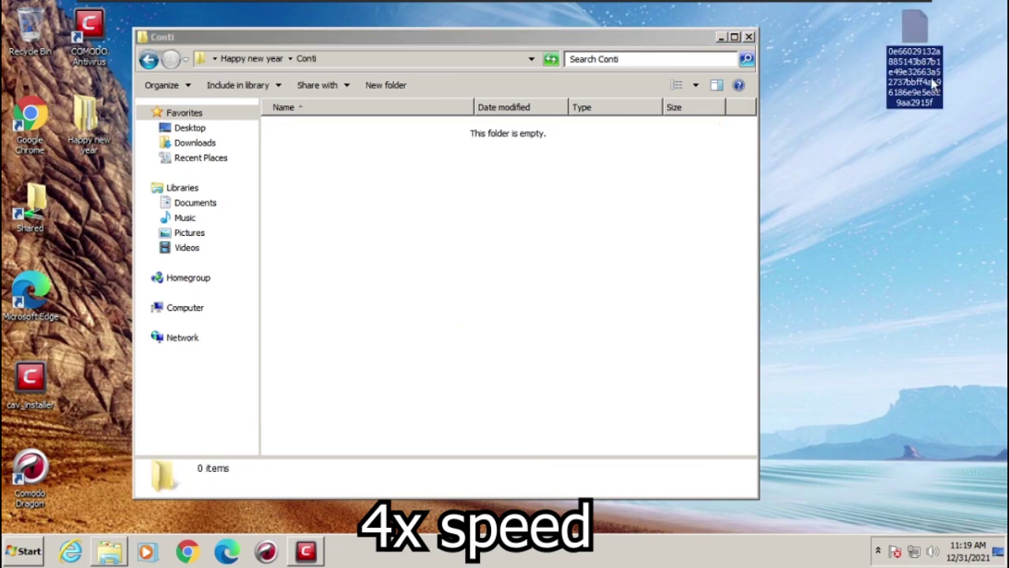
Step: Rename the Conti sample on the desktop and run it, dismissing the access error and containment alert
right_click(935, 81)
left_click(860, 322)
left_click(941, 104)
double_click(941, 106)
left_click(689, 280)
left_click(988, 367)
left_click(148, 60)
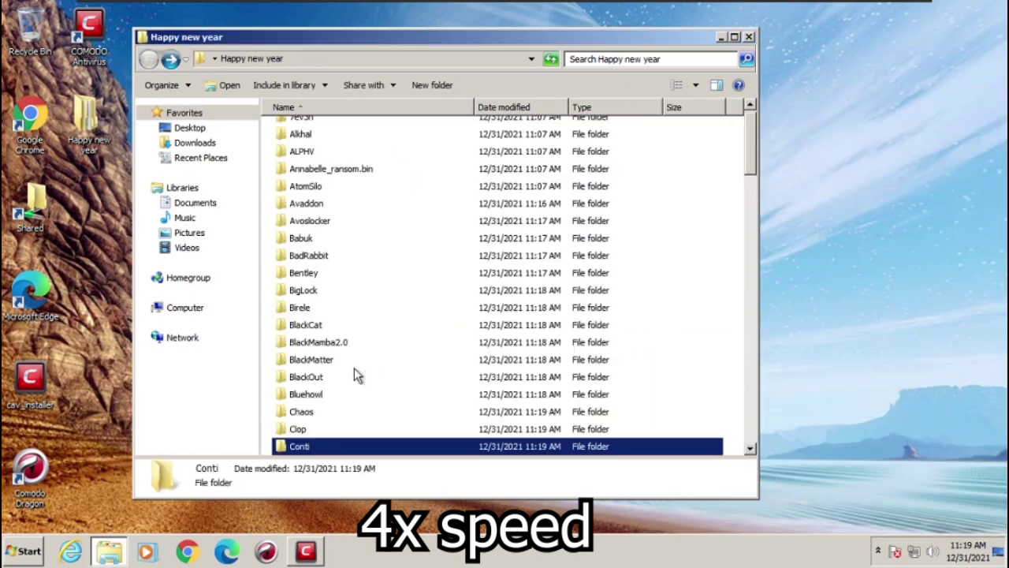
Step: Move the CryLock sample to the desktop and run it, dismissing the access error and containment alert
double_click(339, 347)
left_click(149, 60)
double_click(326, 360)
left_click_drag(339, 131, 990, 111)
double_click(978, 69)
left_click(689, 279)
left_click(989, 368)
left_click(148, 59)
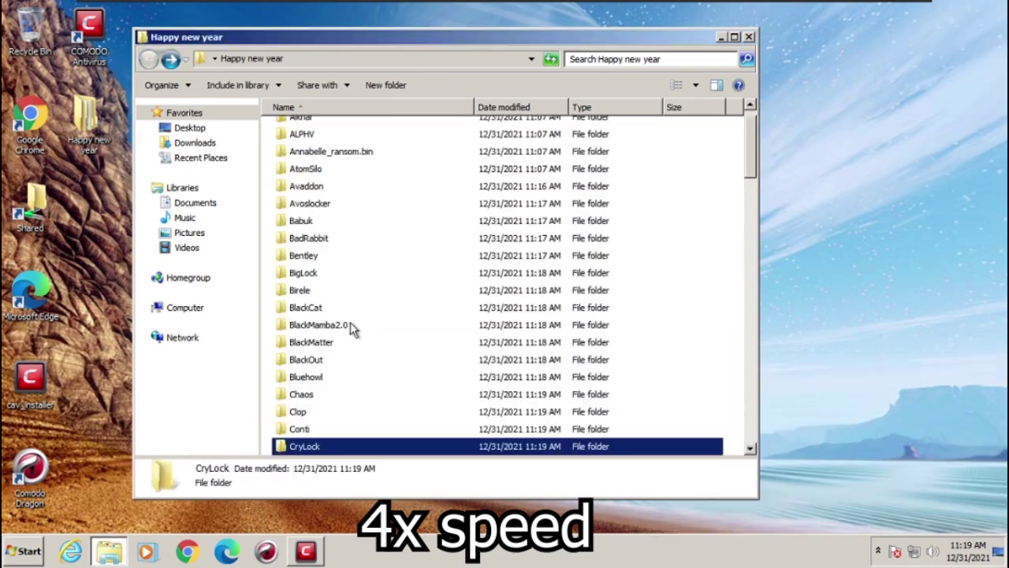
Step: Move the Crysis sample to the desktop and run it, dismissing the access error and containment alert
double_click(339, 374)
left_click_drag(335, 131, 972, 39)
double_click(972, 33)
left_click(685, 280)
left_click(989, 368)
left_click(148, 60)
Step: Open the Cyborg folder, move its sample to the desktop and run it
double_click(339, 388)
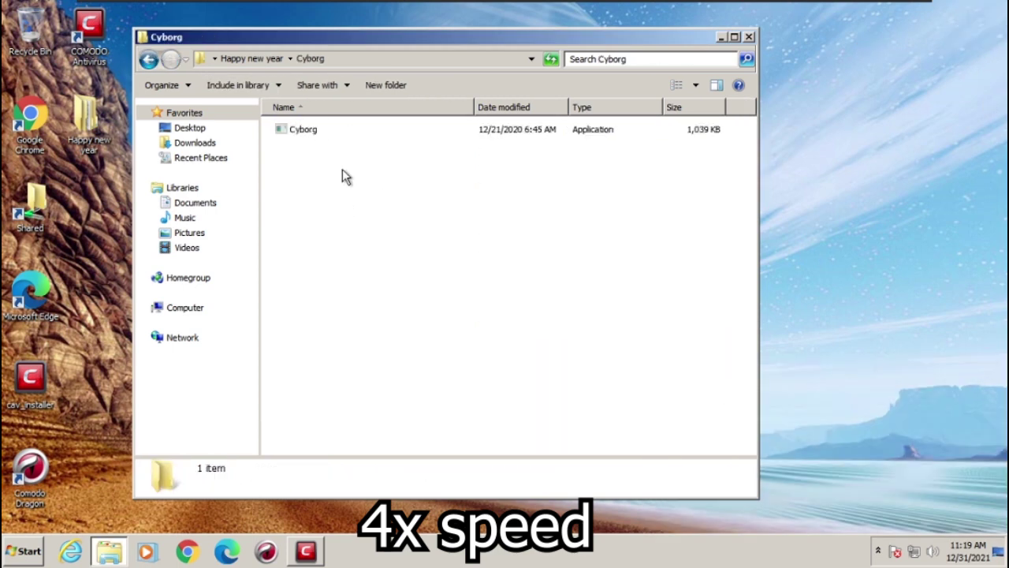
left_click_drag(335, 131, 796, 36)
double_click(796, 33)
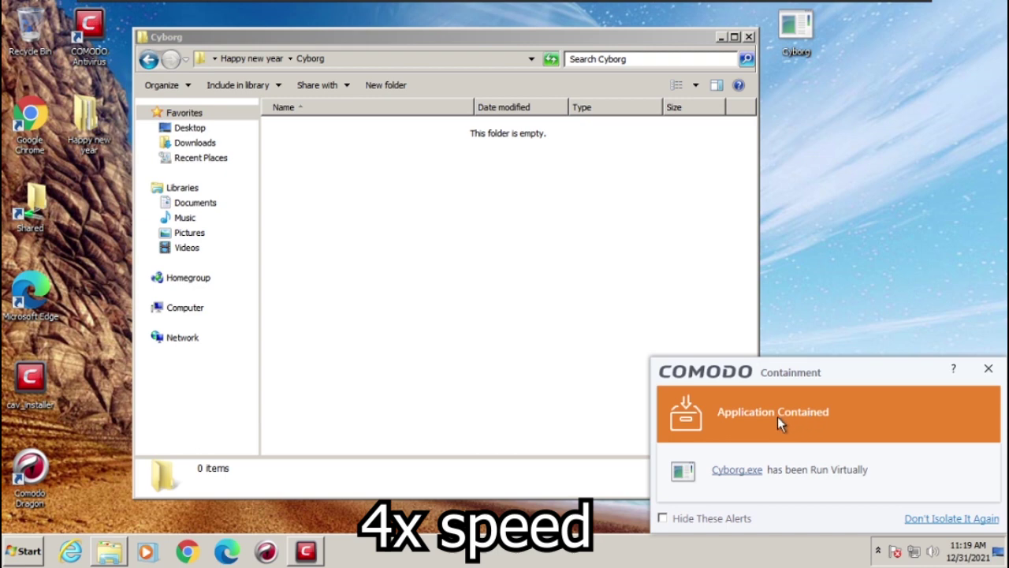
Step: Open Task Manager and inspect the Cyborg.exe process, widening the Description column to read its full description
right_click(613, 544)
left_click(667, 502)
left_click(789, 88)
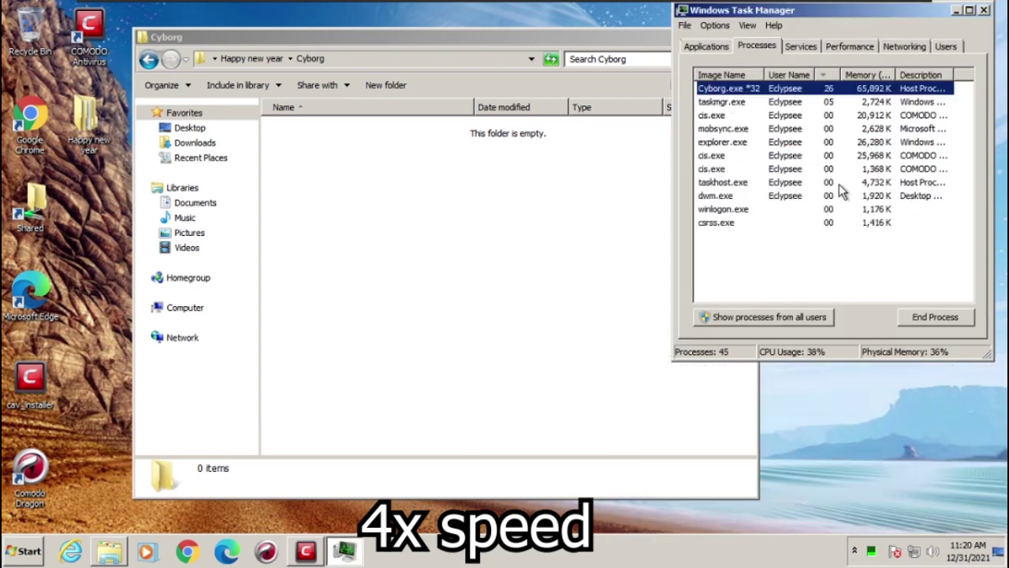
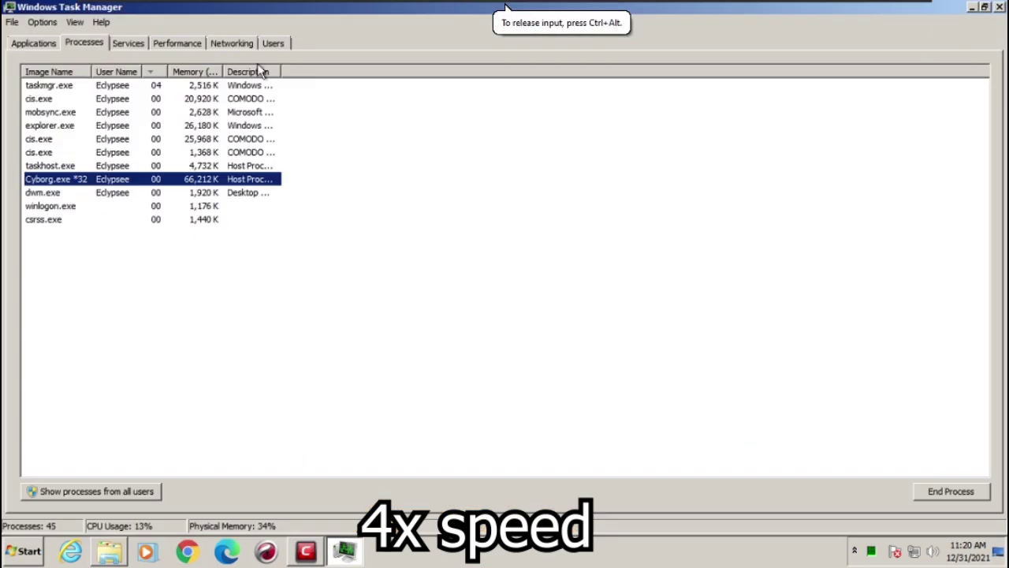
left_click_drag(281, 72, 371, 93)
left_click(985, 6)
left_click(397, 184)
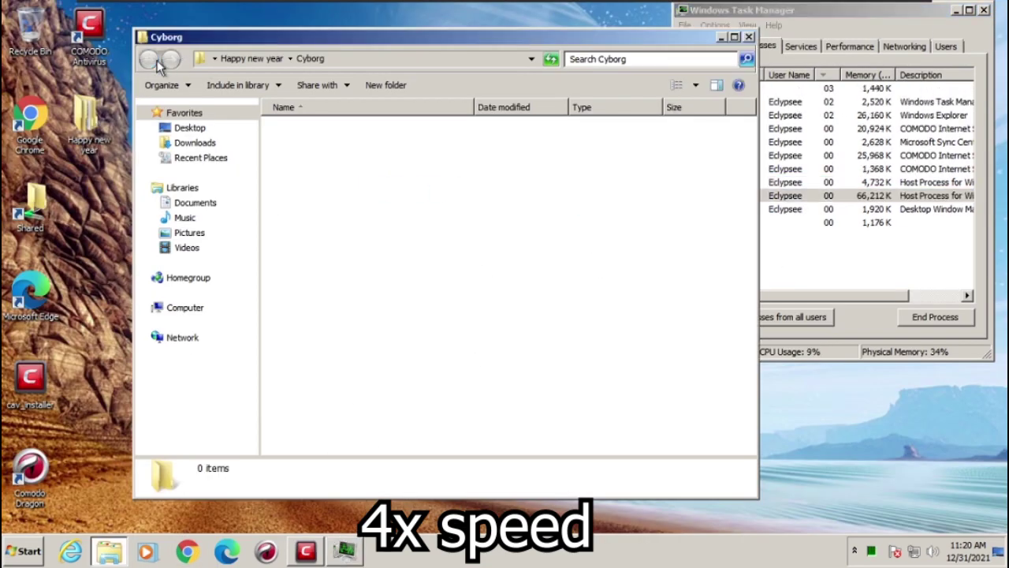
Step: Check the DarkRadiation folder, open the Darkside folder instead, and move the folder window clear of Task Manager
left_click(149, 60)
left_click(313, 258)
double_click(314, 258)
left_click(149, 60)
double_click(310, 306)
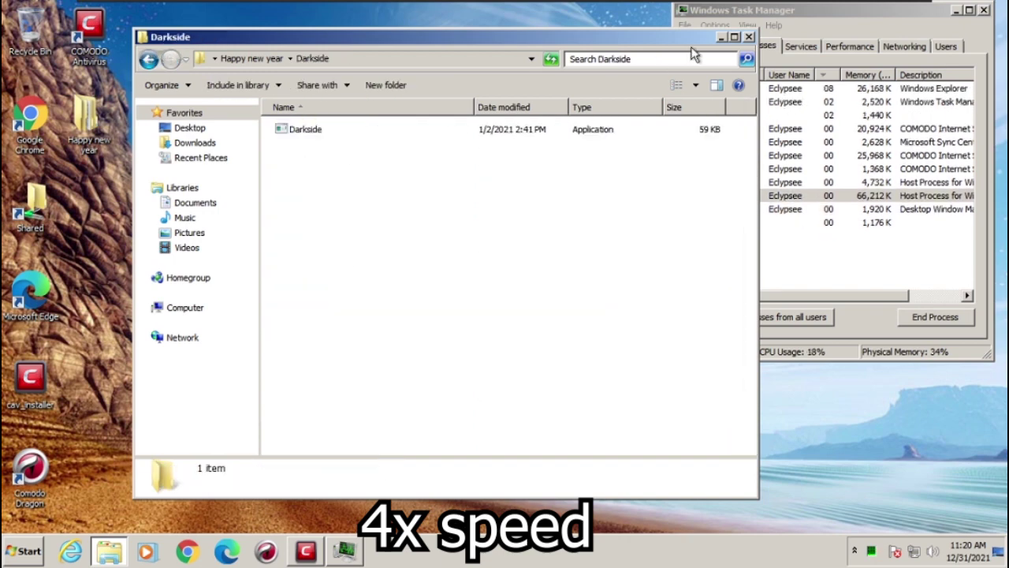
left_click_drag(631, 37, 511, 34)
Step: Show Comodo Antivirus in its advanced view and inspect Cyborg.exe in the list of contained processes
left_click(305, 551)
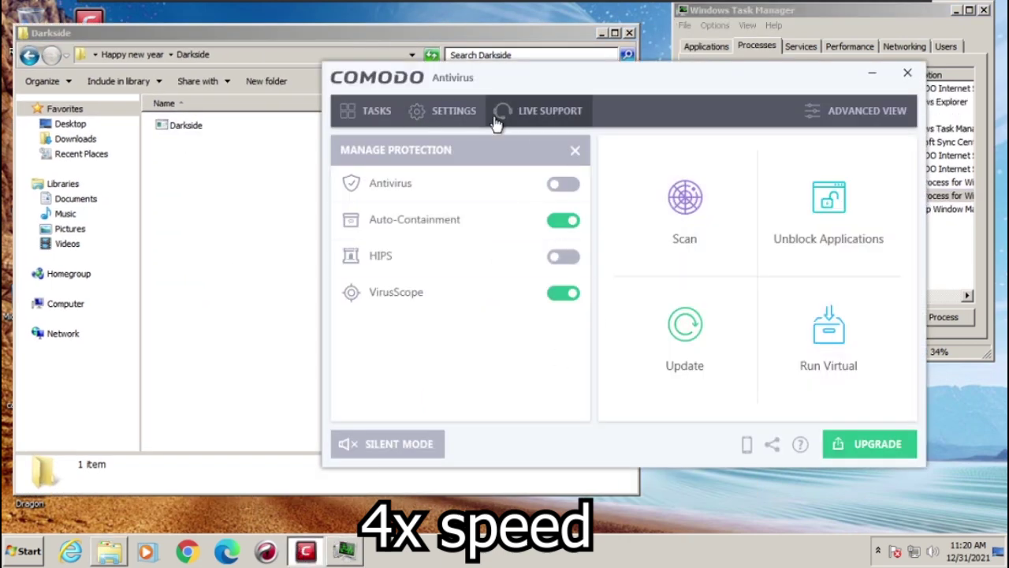
left_click(830, 118)
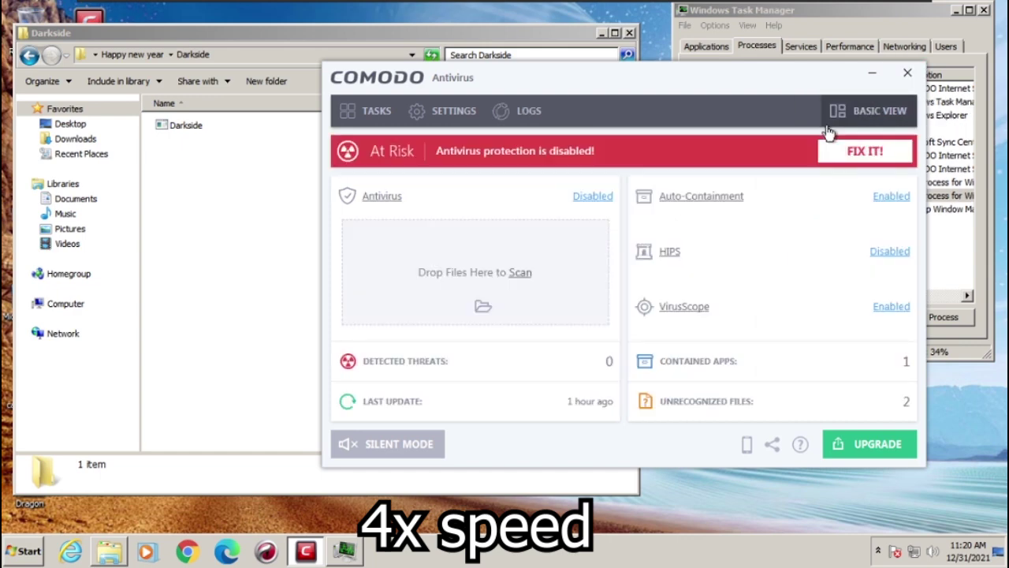
left_click(680, 379)
left_click(710, 158)
right_click(708, 156)
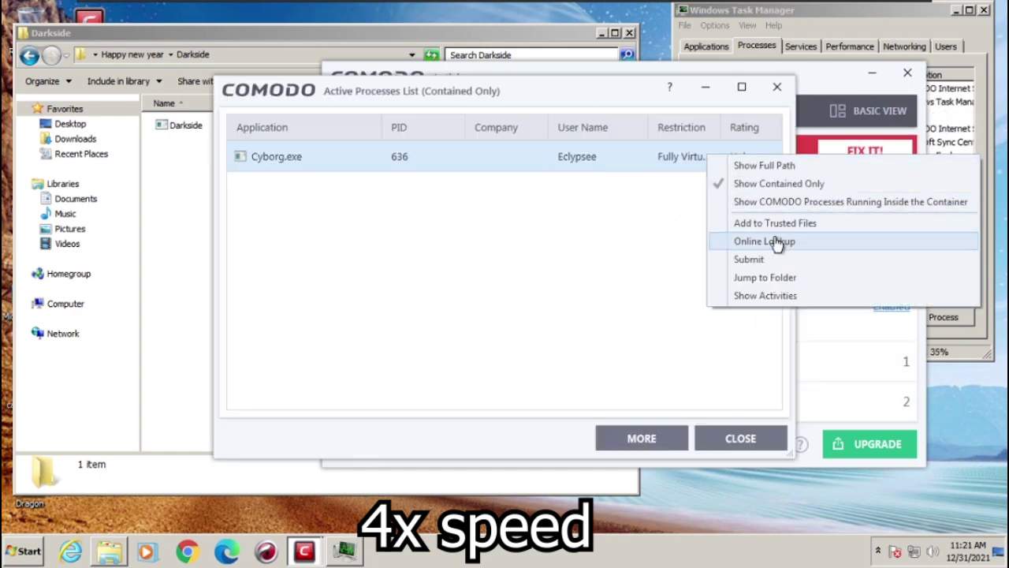
left_click(741, 438)
Step: Try rating Cyborg.exe and ab.exe as Trusted in the unrecognized files list, closing the settings without confirming
left_click(734, 394)
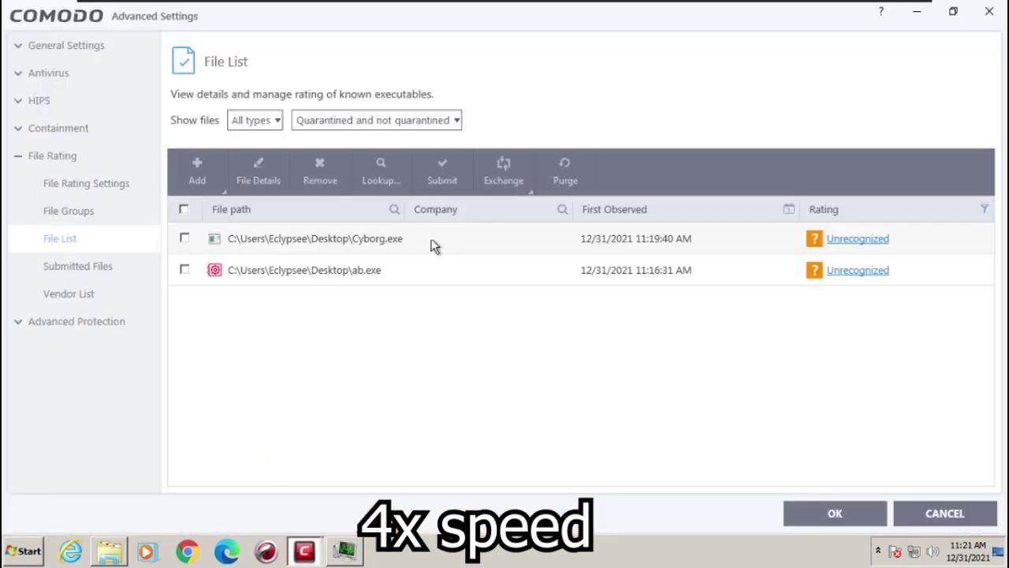
left_click(429, 276)
left_click(184, 239)
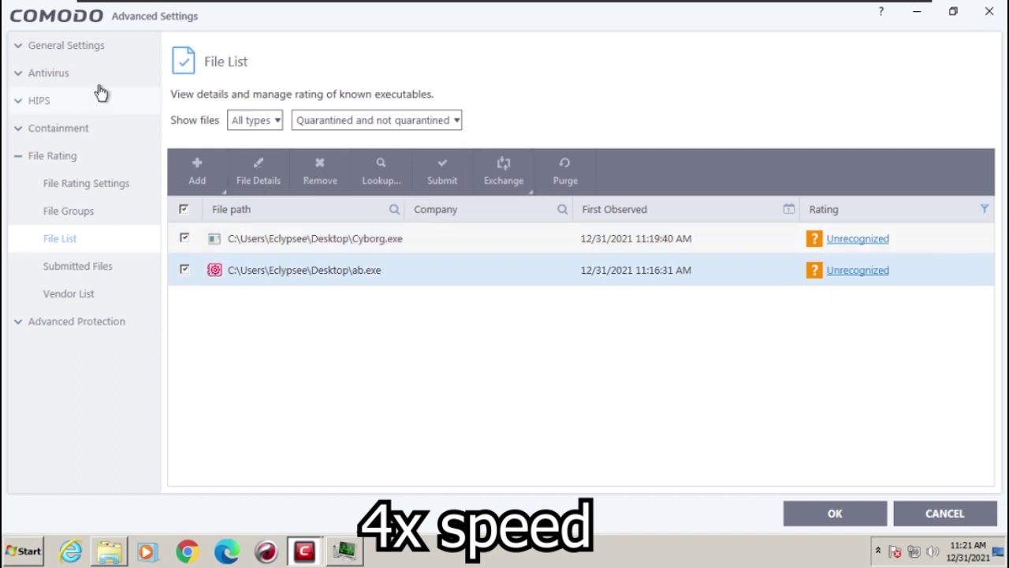
right_click(754, 246)
mouse_move(800, 399)
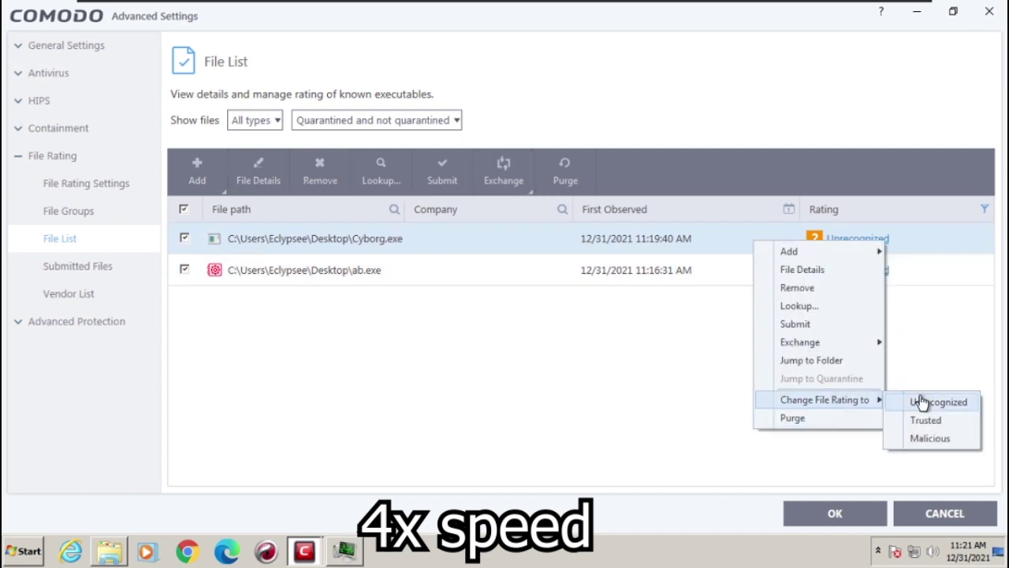
left_click(915, 416)
left_click(990, 11)
left_click(885, 81)
Step: End the Cyborg.exe process and close Task Manager
left_click(951, 320)
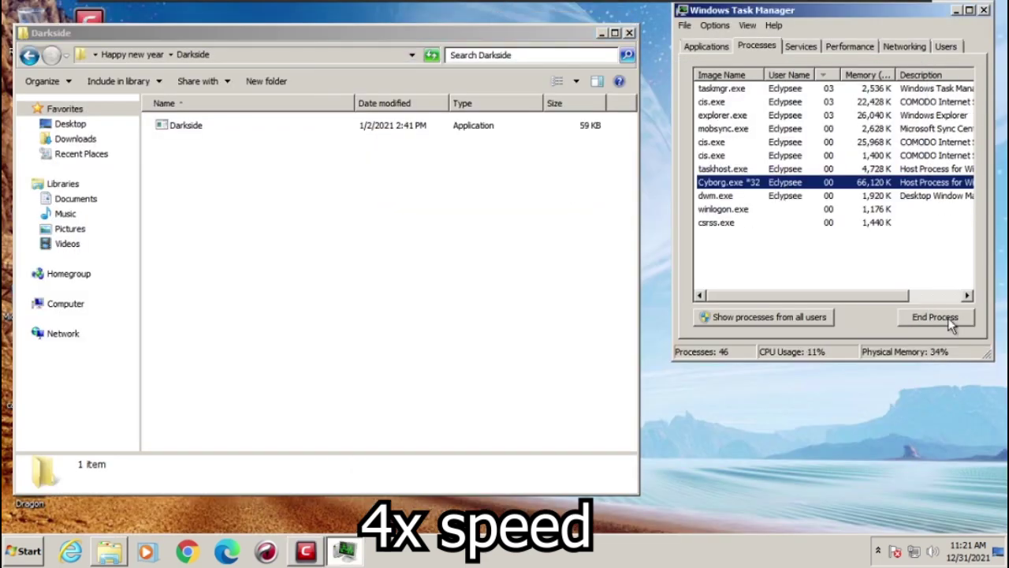
left_click(544, 303)
left_click(461, 197)
left_click_drag(828, 10, 846, 14)
left_click_drag(340, 35, 427, 19)
left_click(1000, 14)
Step: Delete the Cyborg sample from the desktop and empty the Recycle Bin
left_click(790, 25)
key("Delete")
key("Return")
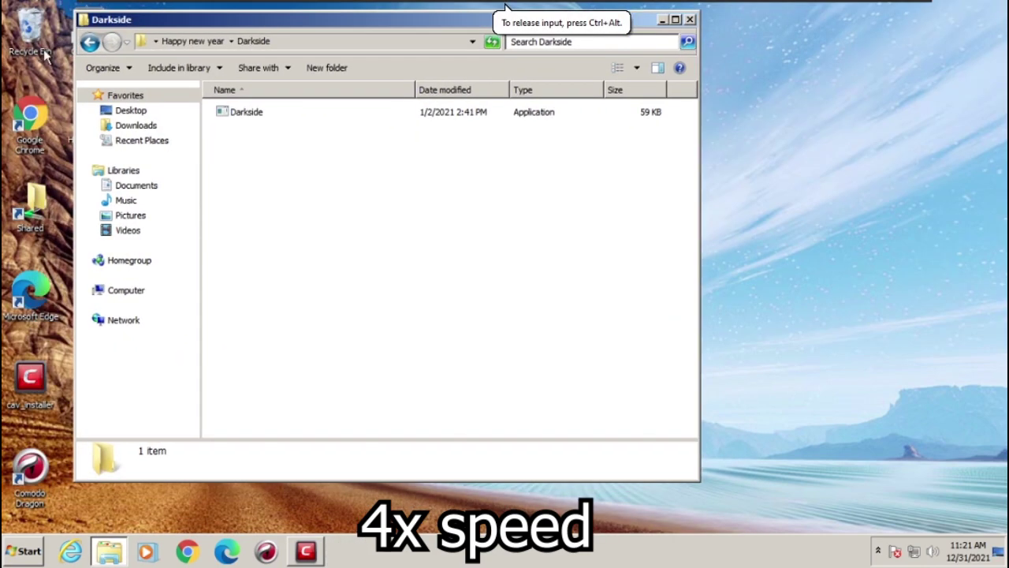
right_click(30, 32)
left_click(79, 61)
key("Return")
Step: Move the Darkside sample to the desktop and run it, dismissing the containment alert
left_click_drag(246, 112, 856, 35)
double_click(855, 33)
left_click(996, 375)
key("BackSpace")
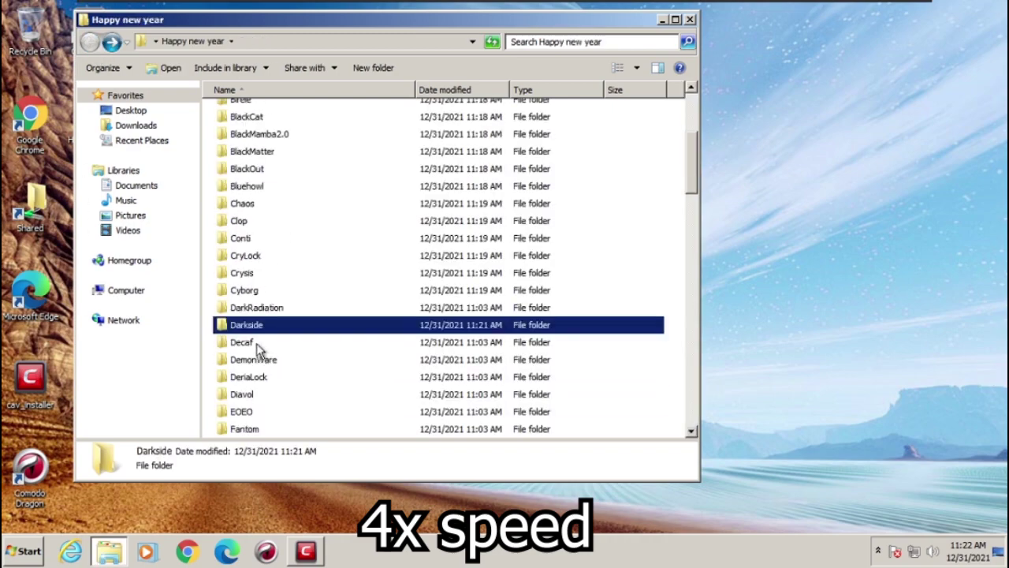
Step: Visit the Decaf folder, and move the DemonWare sample to the desktop and run it, dismissing the access error
double_click(252, 341)
key("BackSpace")
left_click(251, 292)
double_click(249, 293)
left_click_drag(249, 112, 835, 61)
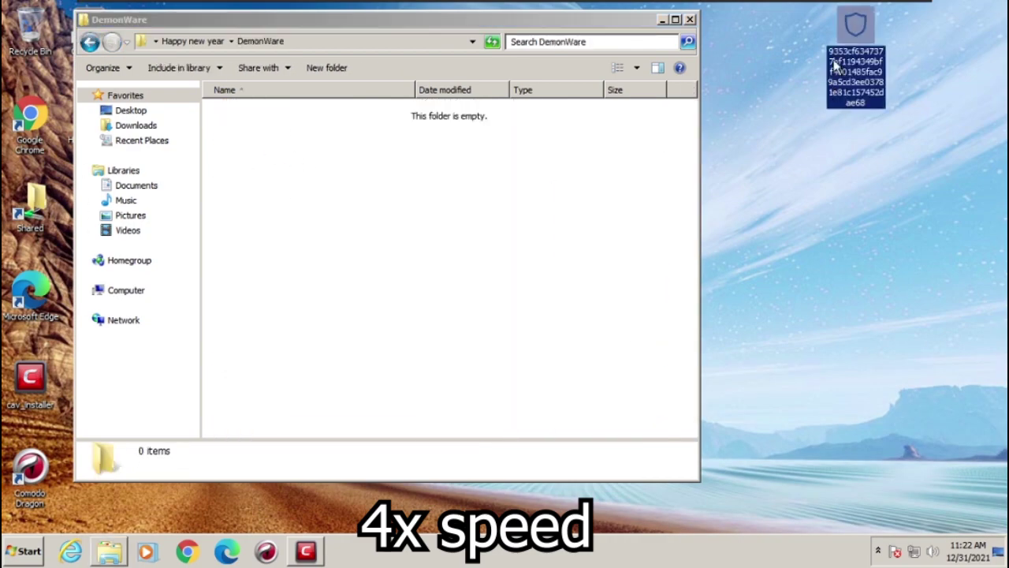
double_click(834, 61)
left_click(689, 279)
key("BackSpace")
Step: Move the DeriaLock and Diavol samples from their folders to the desktop and run the Diavol sample
scroll(364, 238, "down", 3)
double_click(251, 291)
left_click_drag(250, 112, 889, 67)
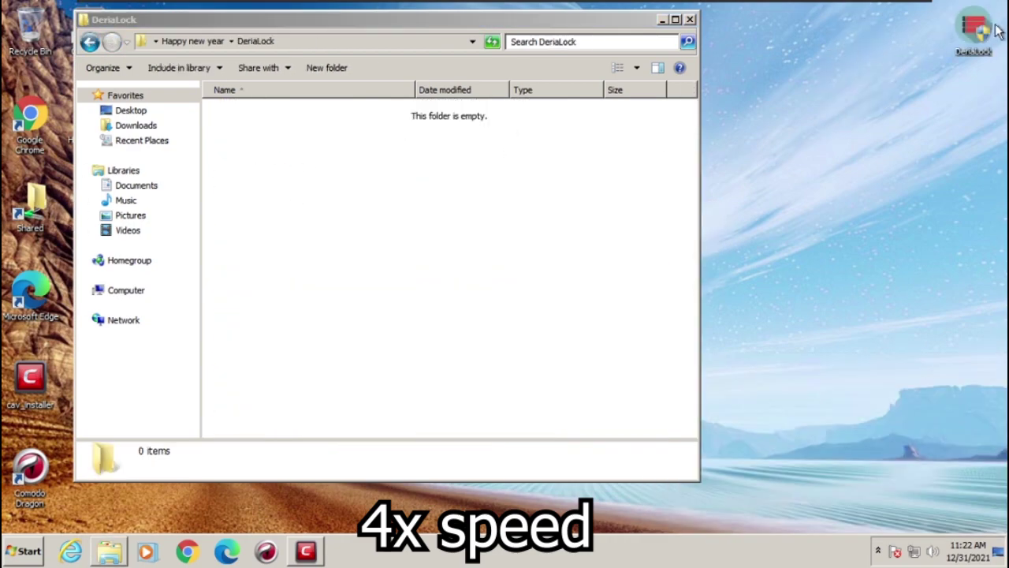
key("BackSpace")
double_click(311, 325)
left_click_drag(872, 109, 867, 87)
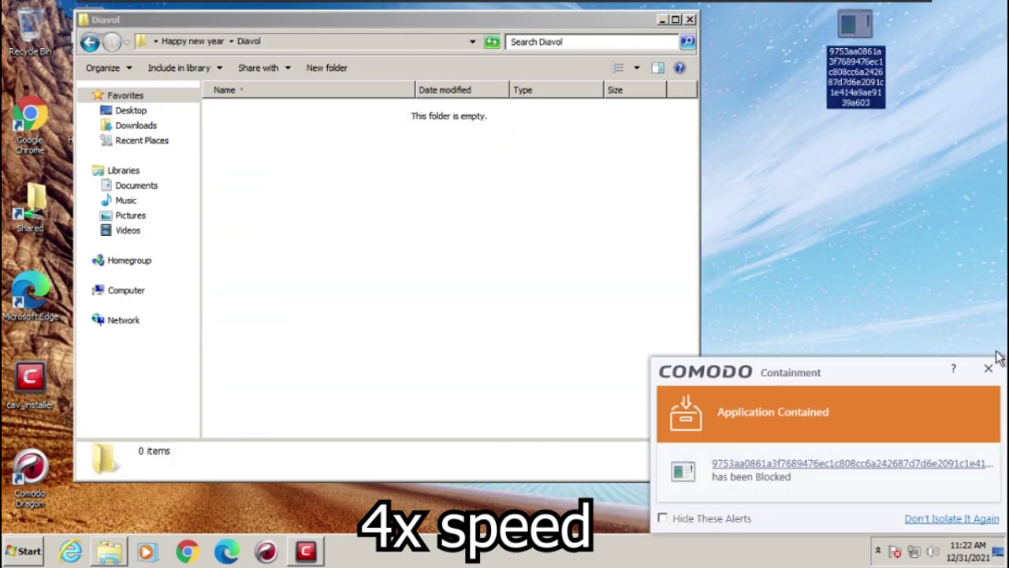
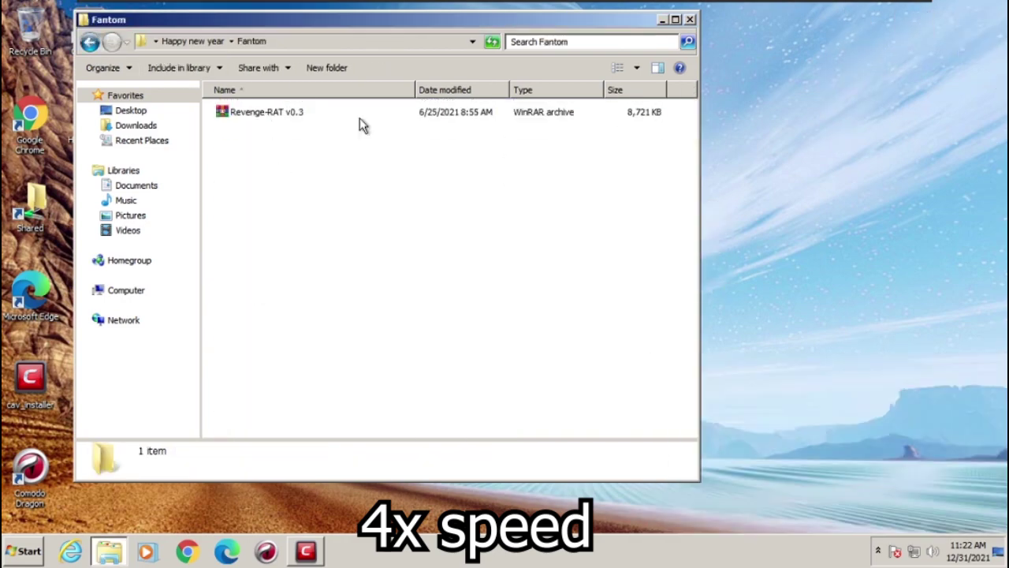
Step: Delete the Revenge-RAT v0.3 archive from the Fantom folder and return to the Happy new year folder
left_click(360, 115)
key("Delete")
left_click(566, 339)
left_click(574, 337)
key("BackSpace")
Step: Move the GandCrab sample to the desktop and run it
scroll(355, 207, "down", 3)
double_click(351, 221)
left_click_drag(355, 113, 762, 104)
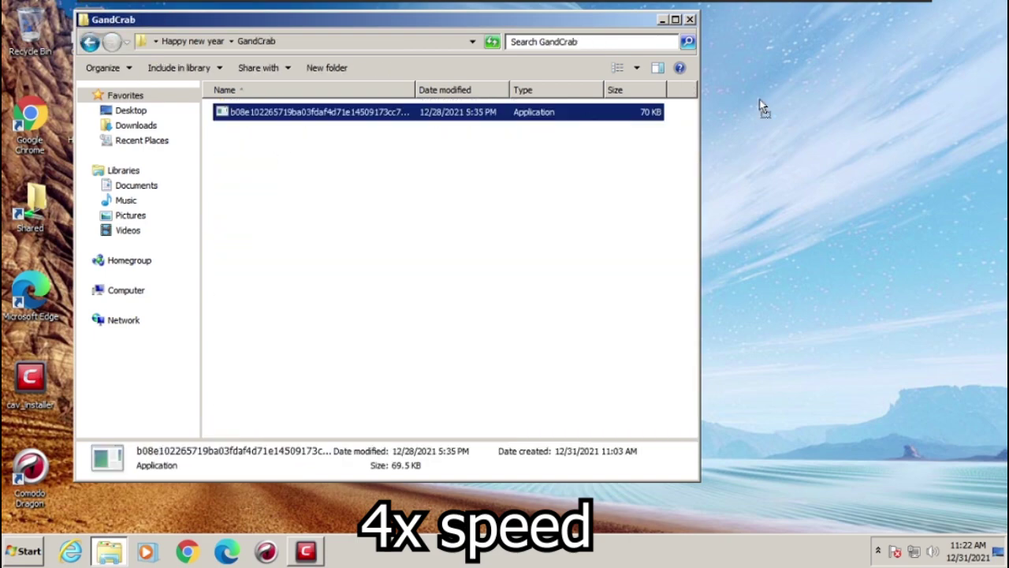
double_click(742, 52)
left_click(90, 42)
Step: Move the Globeimposter sample to the desktop and run it
scroll(260, 299, "down", 1)
double_click(276, 370)
left_click_drag(332, 112, 852, 63)
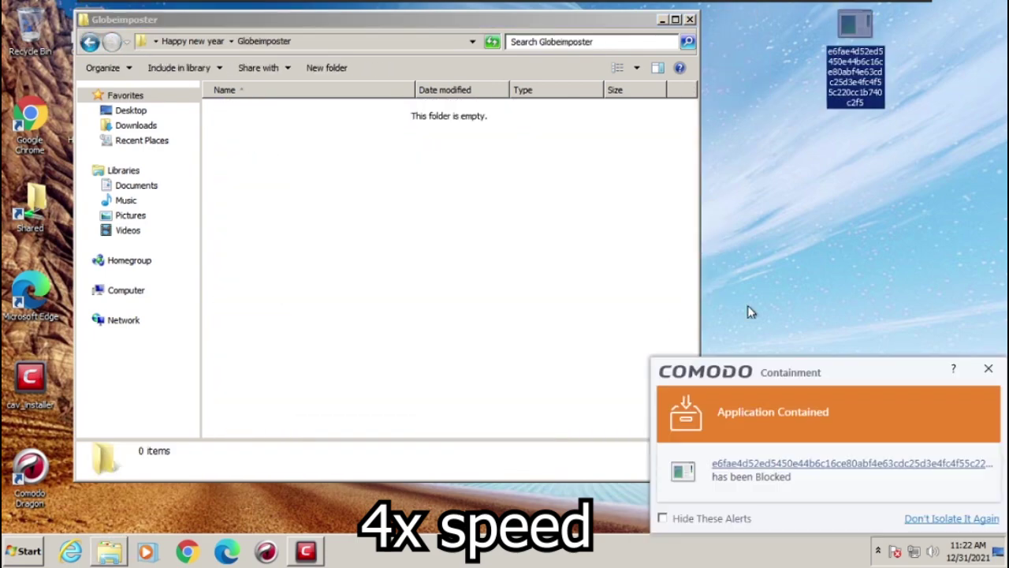
Step: Move the GoldenEye script to the desktop and run it, dismissing the error and containment alert
key("BackSpace")
key("Down")
key("Return")
left_click_drag(250, 112, 854, 32)
left_click(688, 279)
left_click(989, 368)
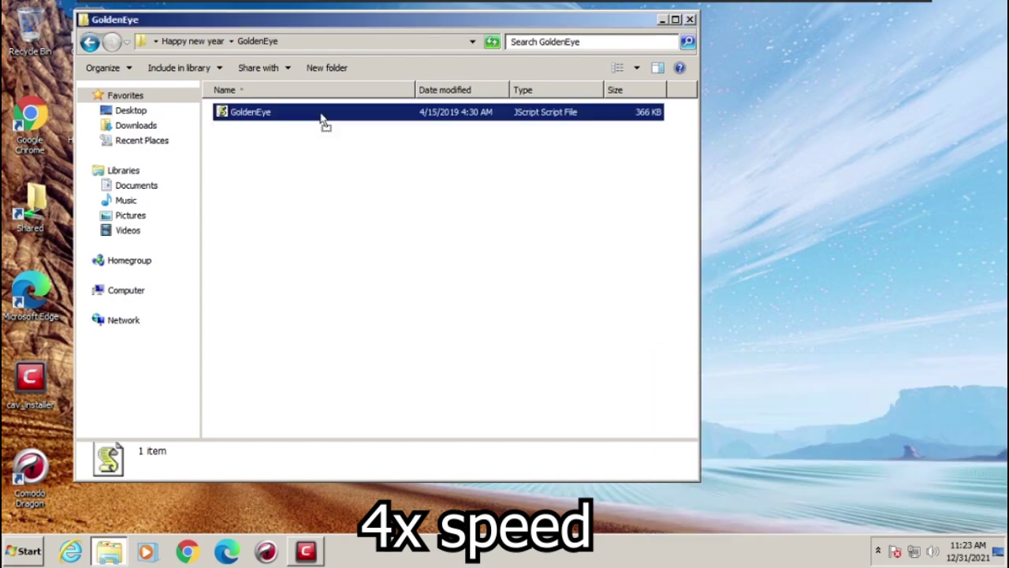
double_click(856, 32)
left_click(689, 279)
left_click(989, 368)
left_click(90, 44)
Step: Move the Guloader Djvu sample to the desktop and run it, dismissing the access error
double_click(252, 236)
left_click_drag(276, 112, 851, 30)
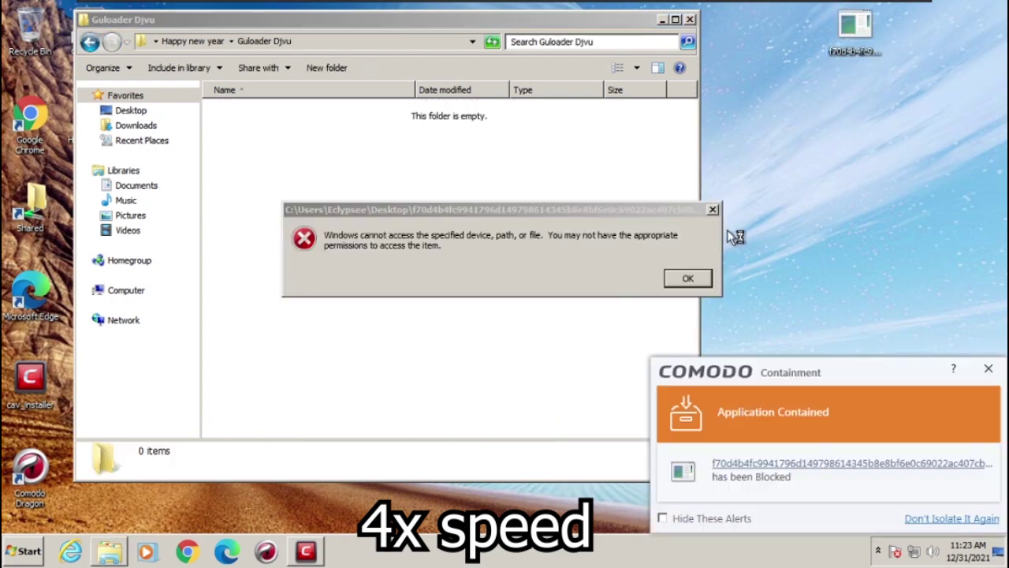
key("Return")
key("BackSpace")
Step: Move the Hades sample to the desktop and run it, dismissing the access error and containment alert
key("Down")
key("Return")
left_click_drag(260, 112, 970, 30)
left_click(691, 277)
left_click(989, 368)
left_click(90, 43)
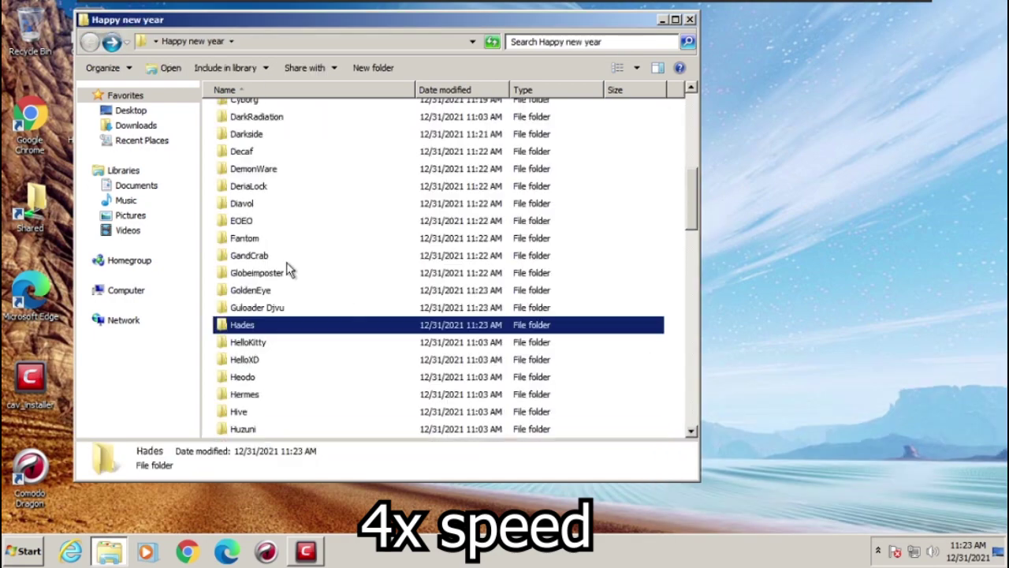
Step: Move the HelloKitty sample to the desktop and run it, dismissing the containment alert
double_click(276, 289)
left_click_drag(276, 112, 799, 30)
left_click(990, 371)
left_click(90, 44)
Step: Move the HelloXD sample to the desktop and run it, dismissing the access error and containment alert
double_click(276, 290)
left_click_drag(276, 112, 907, 35)
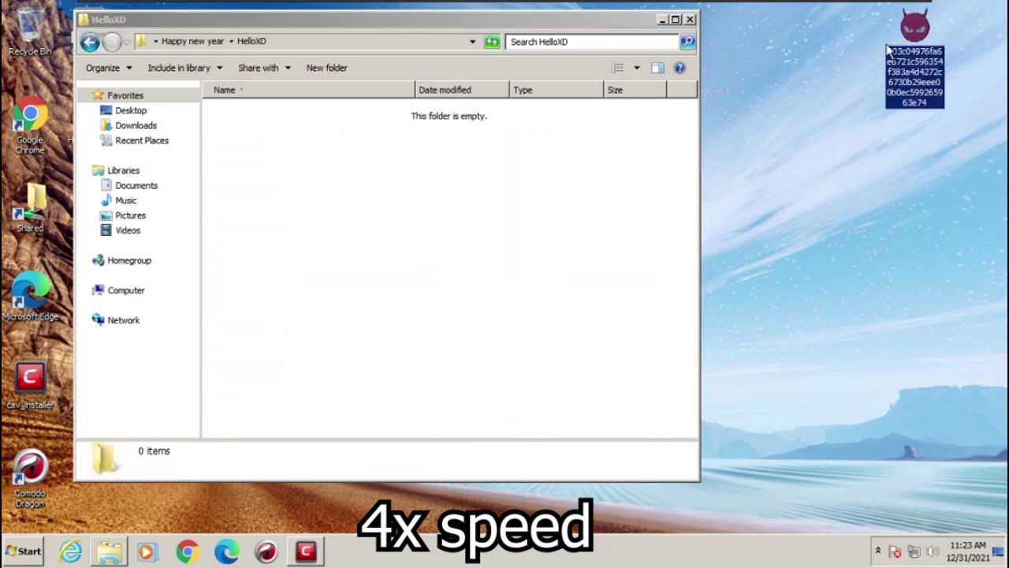
double_click(899, 46)
left_click(689, 279)
left_click(989, 368)
left_click(89, 43)
Step: Run the Heodo and Hermes samples from the desktop, dismissing the access error and containment alert
double_click(885, 45)
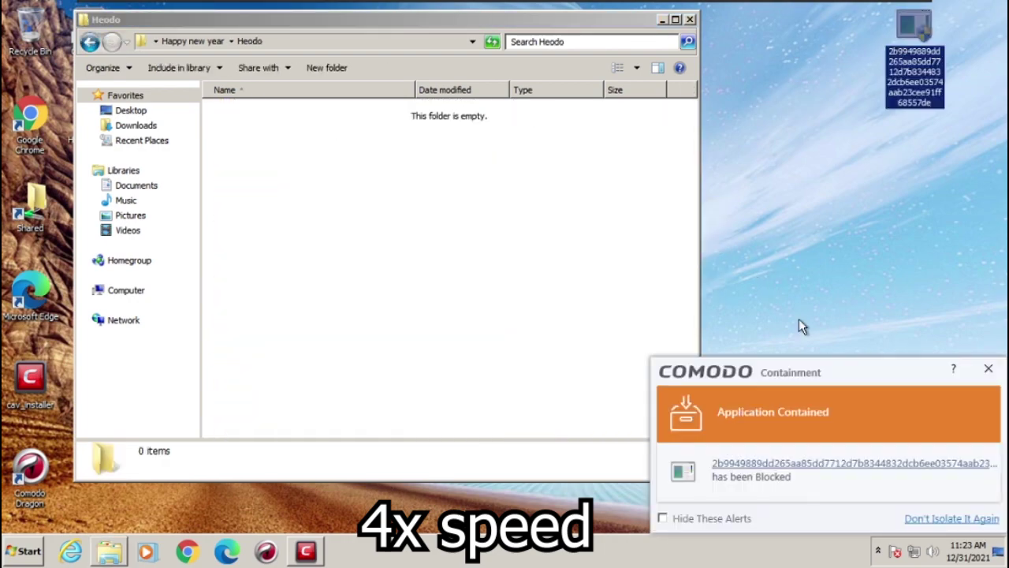
left_click(90, 42)
double_click(266, 288)
double_click(889, 53)
left_click(688, 282)
left_click(989, 368)
left_click(89, 41)
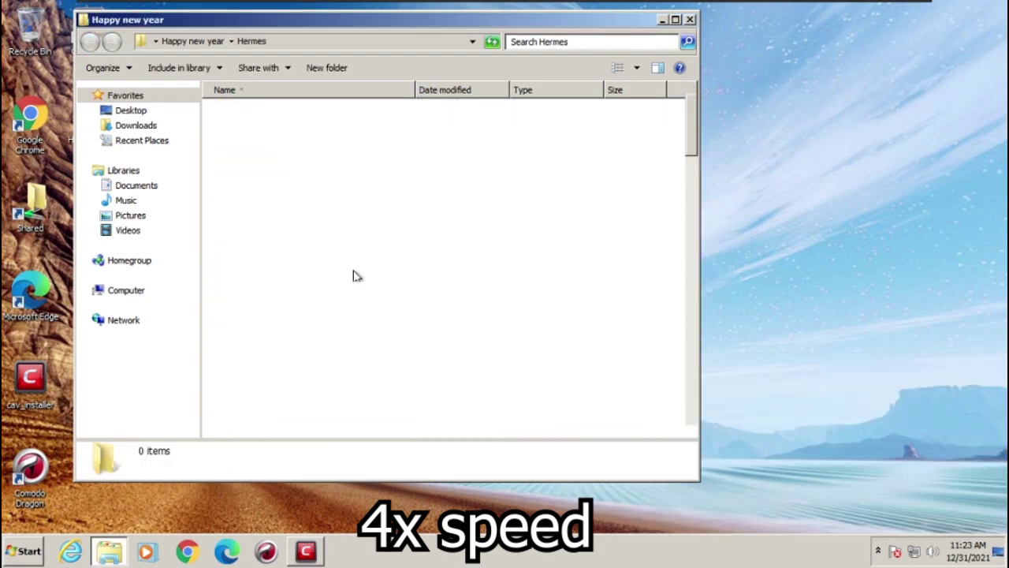
Step: Move the Hive sample to the desktop and run it, dismissing the containment alert
double_click(323, 240)
left_click_drag(316, 112, 770, 113)
double_click(795, 39)
left_click(989, 368)
left_click(90, 41)
Step: Move the Huzuni sample to the desktop and run it inside the container
left_click(89, 41)
double_click(426, 288)
left_click_drag(241, 111, 806, 96)
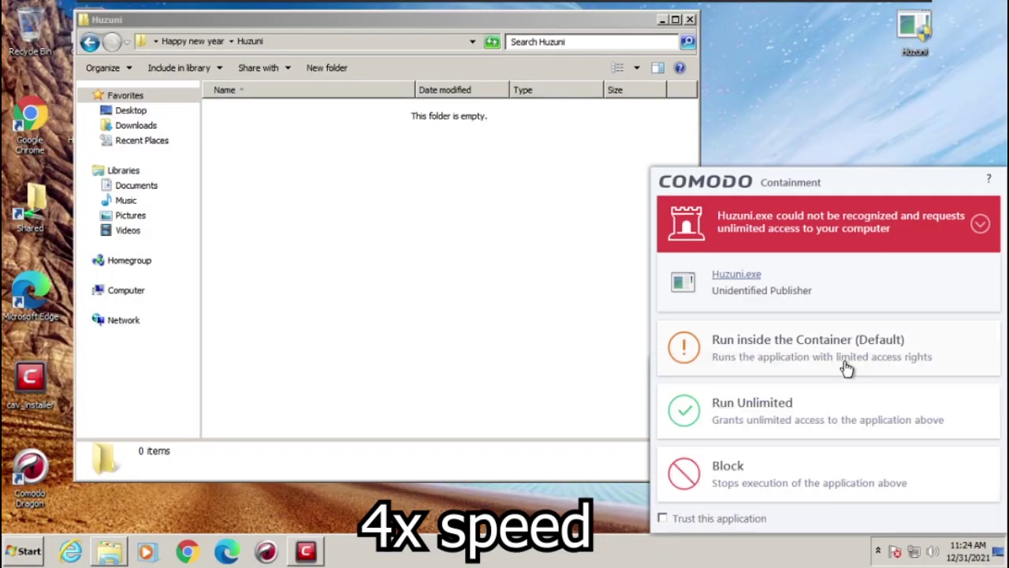
left_click(847, 367)
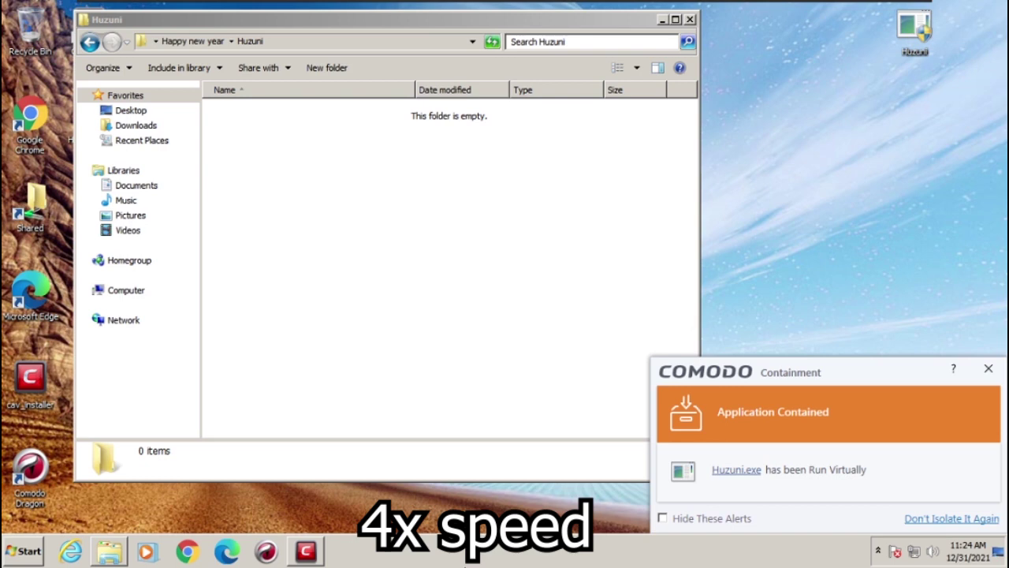
Step: Open Task Manager to examine the processes started by Huzuni.exe, and return to the Happy new year folder
right_click(464, 566)
left_click(508, 523)
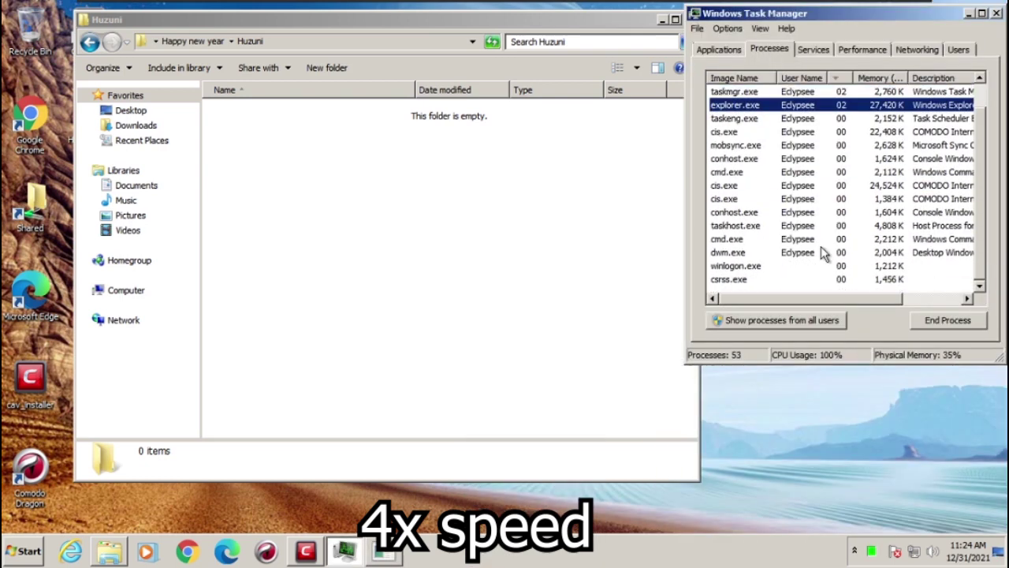
left_click(513, 231)
left_click(379, 556)
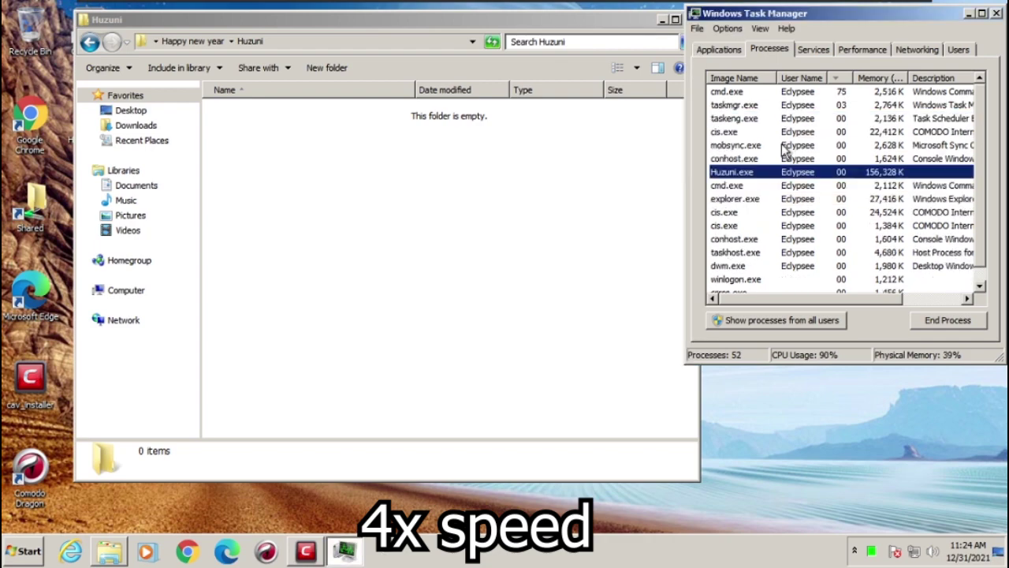
left_click_drag(374, 22, 376, 39)
left_click(92, 58)
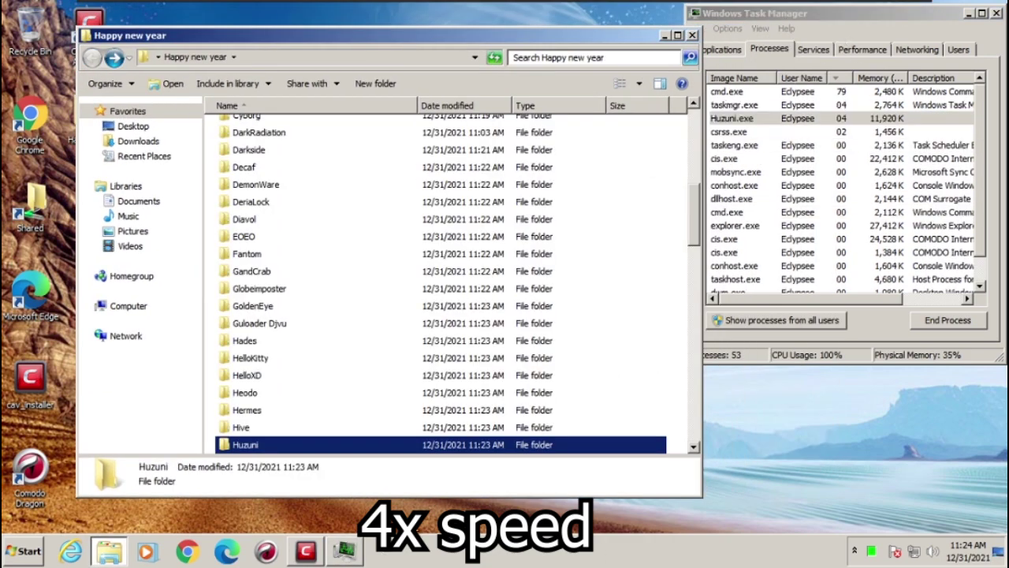
Step: Open Comodo's list of contained processes and select window.bat
left_click(306, 551)
left_click(906, 361)
left_click(343, 223)
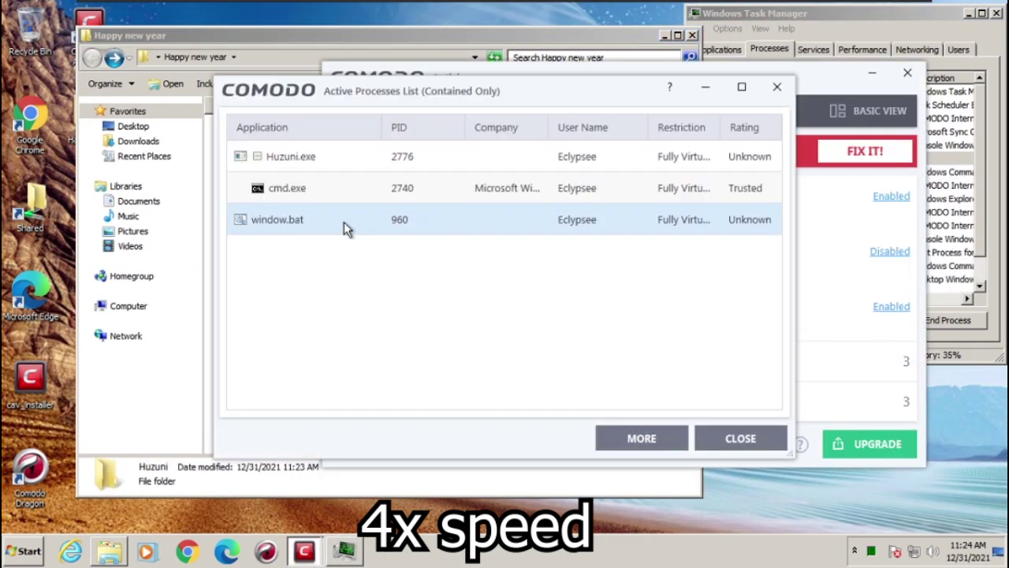
Step: Check Huzuni.exe in Comodo's contained processes list, and close the Comodo and Task Manager windows
left_click(360, 161)
left_click(641, 439)
left_click(563, 289)
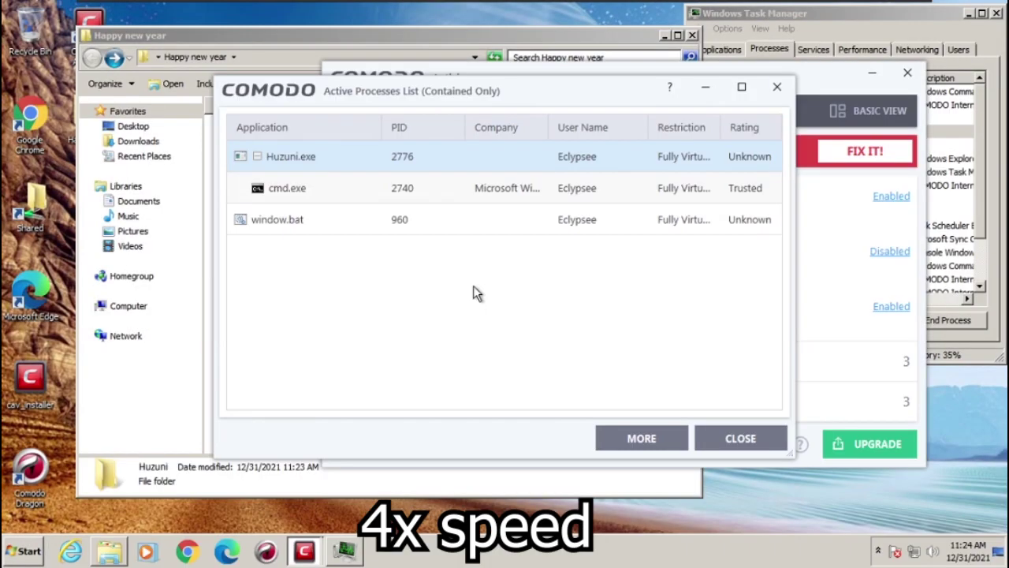
key("Escape")
left_click(735, 443)
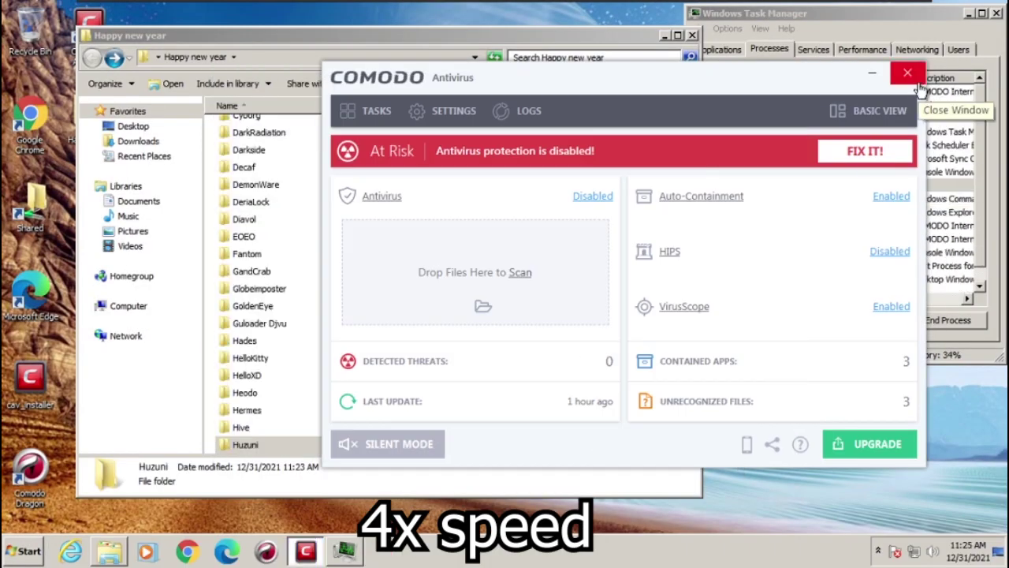
left_click(908, 73)
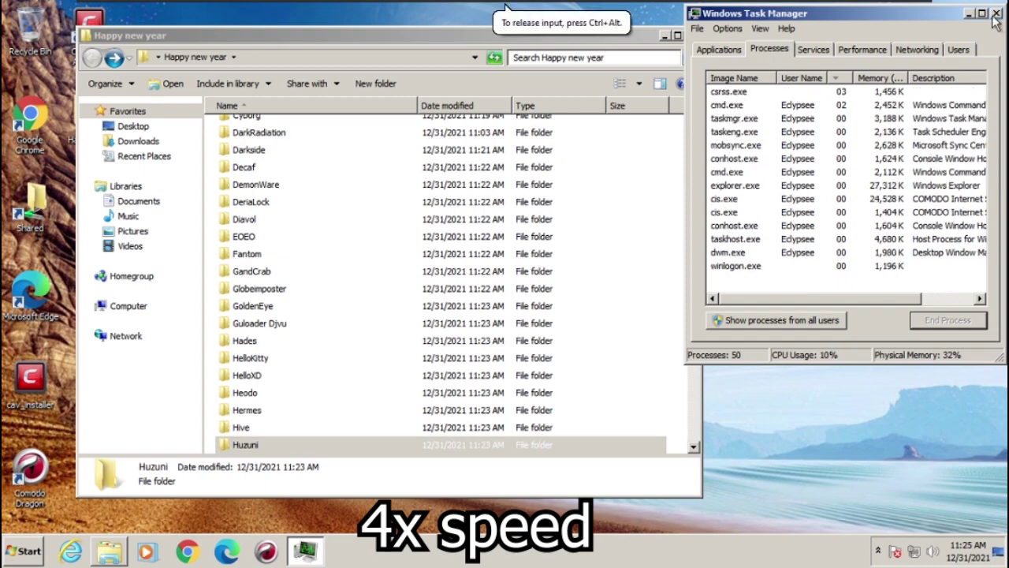
left_click(996, 14)
Step: Delete the tested sample from the desktop and empty the Recycle Bin
left_click_drag(340, 37, 272, 32)
left_click(914, 28)
key("Delete")
left_click(556, 338)
right_click(33, 14)
left_click(71, 43)
left_click(564, 335)
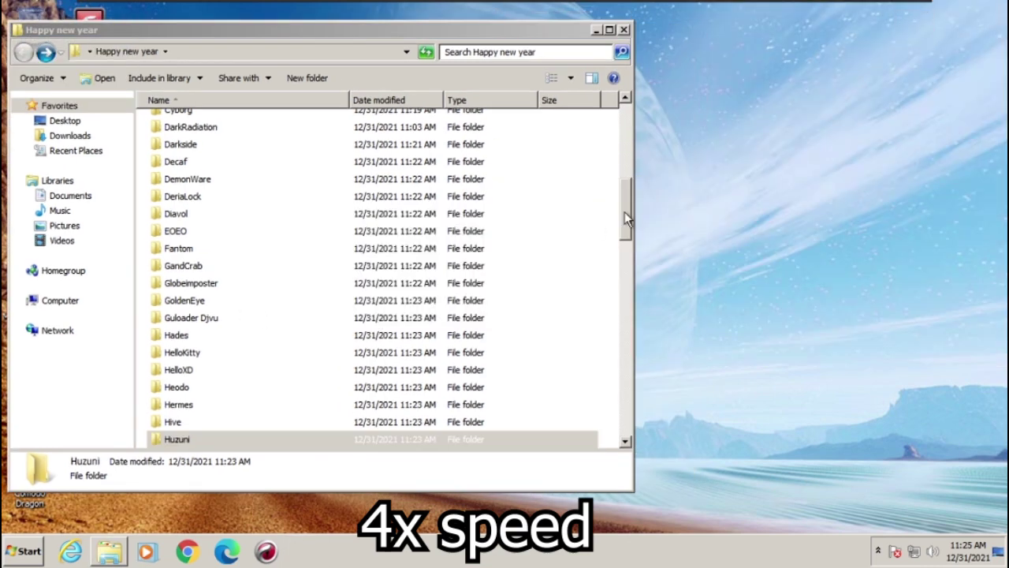
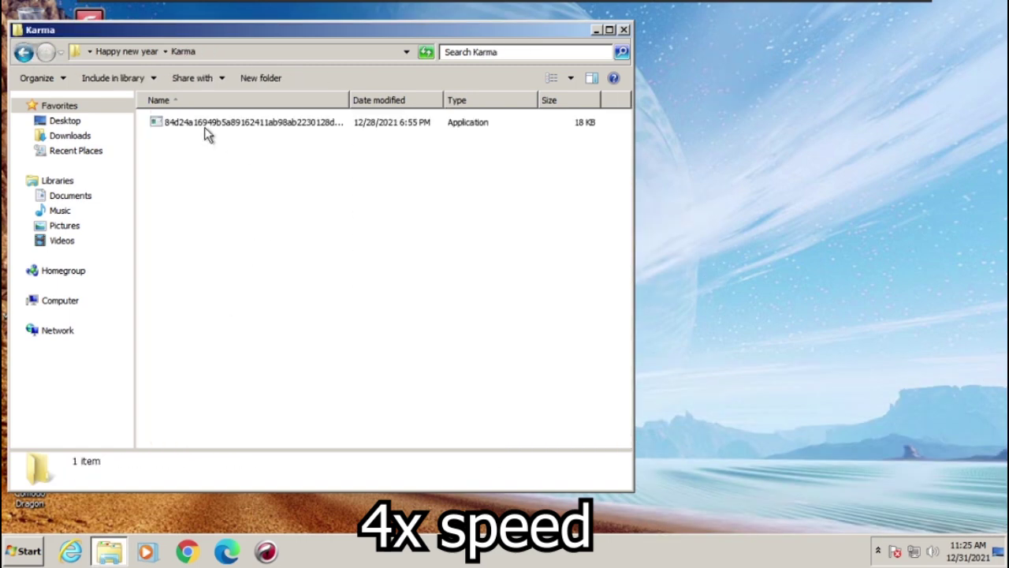
Step: Leave the Karma folder, and run the Khonsari sample from the desktop, dismissing the access error
left_click(984, 365)
left_click(24, 51)
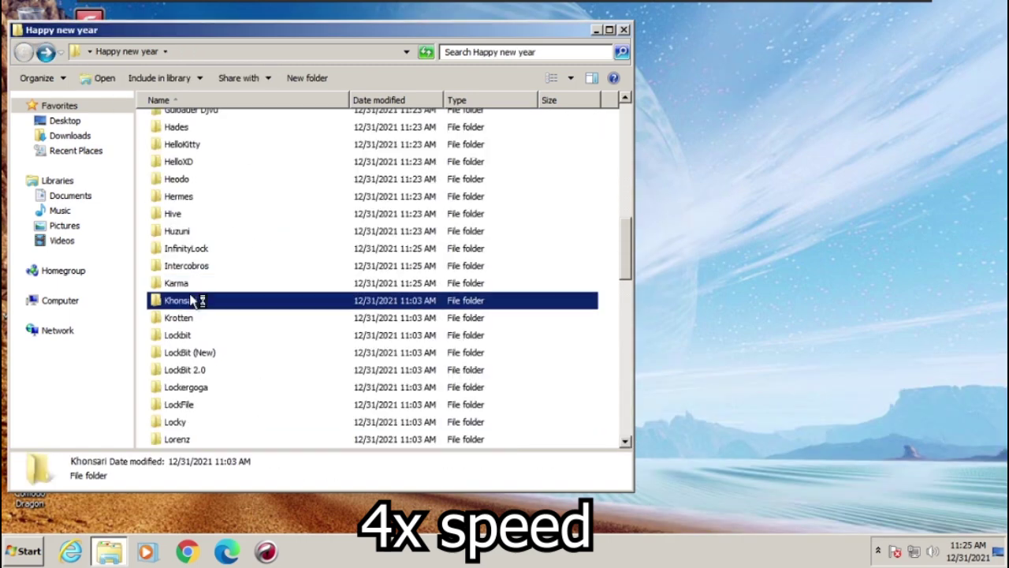
double_click(201, 355)
double_click(919, 41)
mouse_move(188, 552)
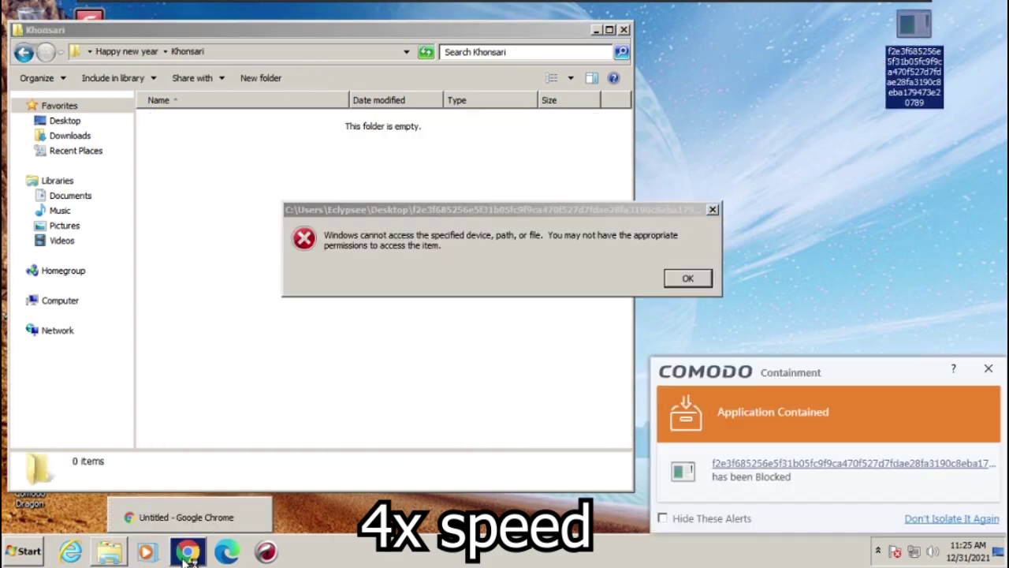
left_click(687, 277)
key("BackSpace")
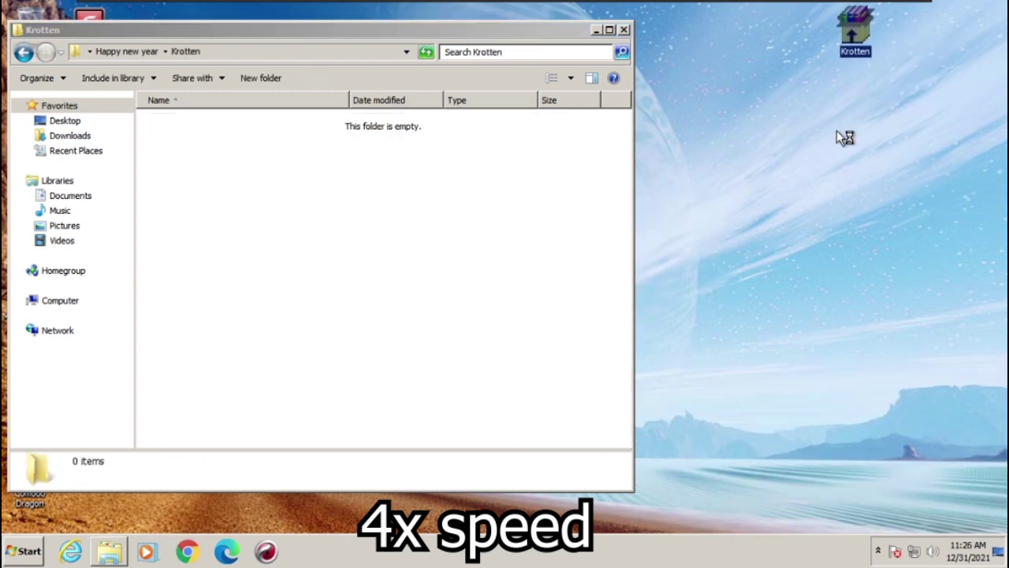
Step: Dismiss the alerts for the Krotten sample, and move the Lockbit sample to the desktop and run it
left_click(687, 278)
left_click(985, 365)
key("BackSpace")
double_click(196, 299)
left_click_drag(181, 115, 914, 28)
double_click(914, 28)
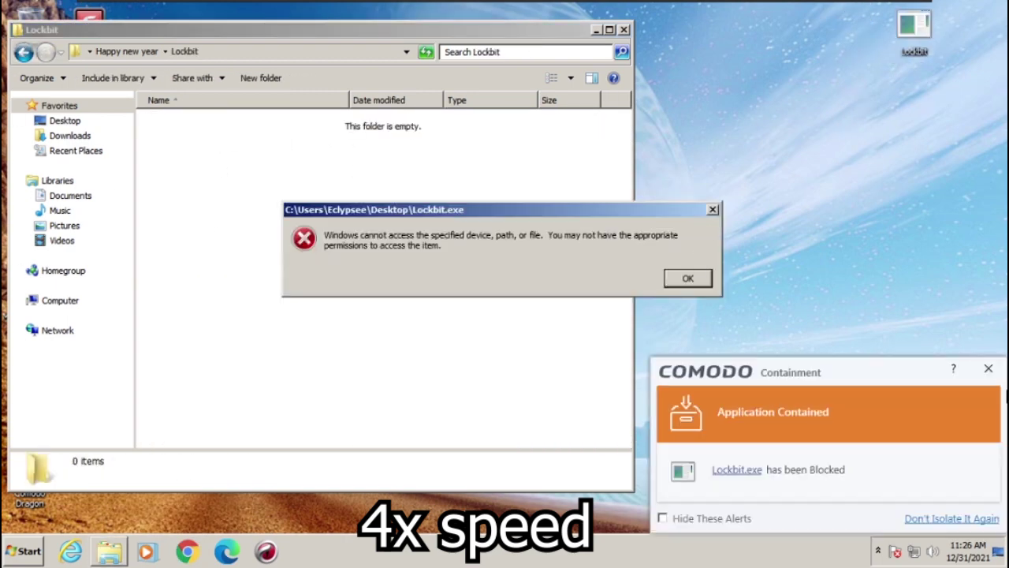
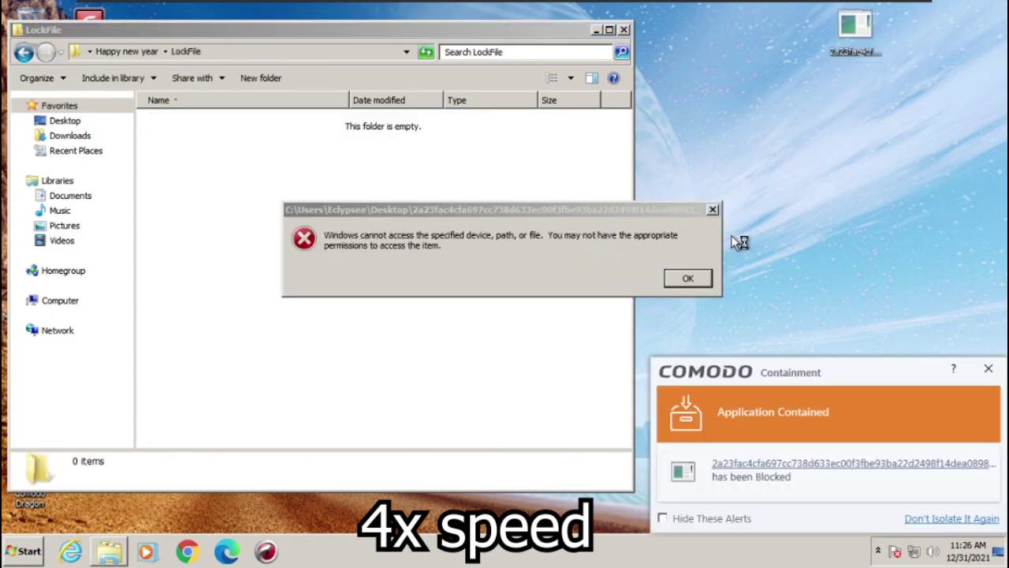
Step: Dismiss the LockFile alerts, and move the Locky sample to the desktop and run it, closing its alerts too
left_click(688, 277)
left_click(989, 368)
key("BackSpace")
double_click(243, 316)
left_click_drag(210, 126, 852, 28)
double_click(852, 28)
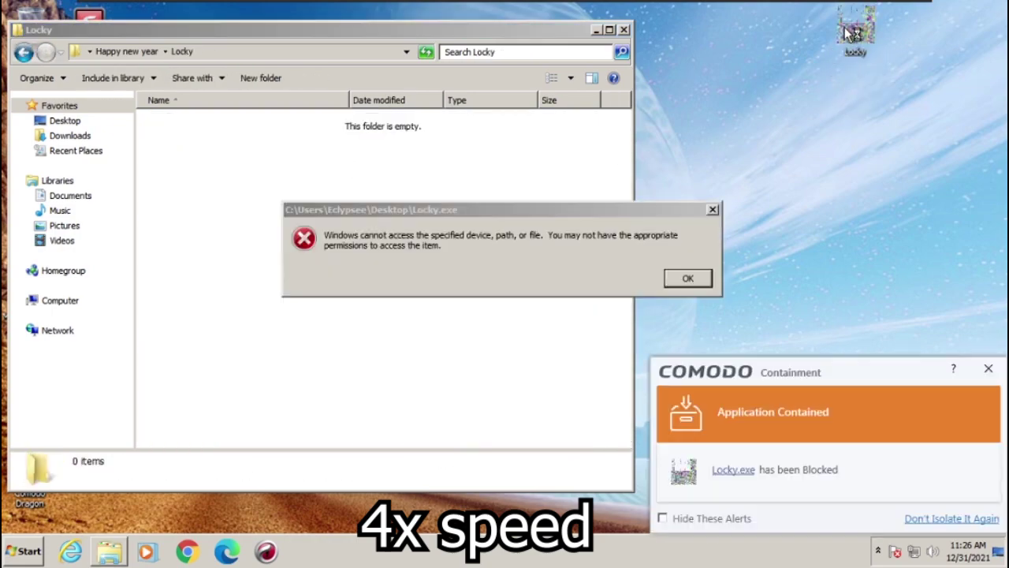
left_click(688, 277)
left_click(989, 368)
Step: Move the Lorenz sample to the desktop and run it, dismissing the error and the containment alert
left_click(24, 52)
double_click(179, 350)
left_click_drag(205, 126, 840, 45)
double_click(844, 35)
left_click(688, 277)
left_click(989, 368)
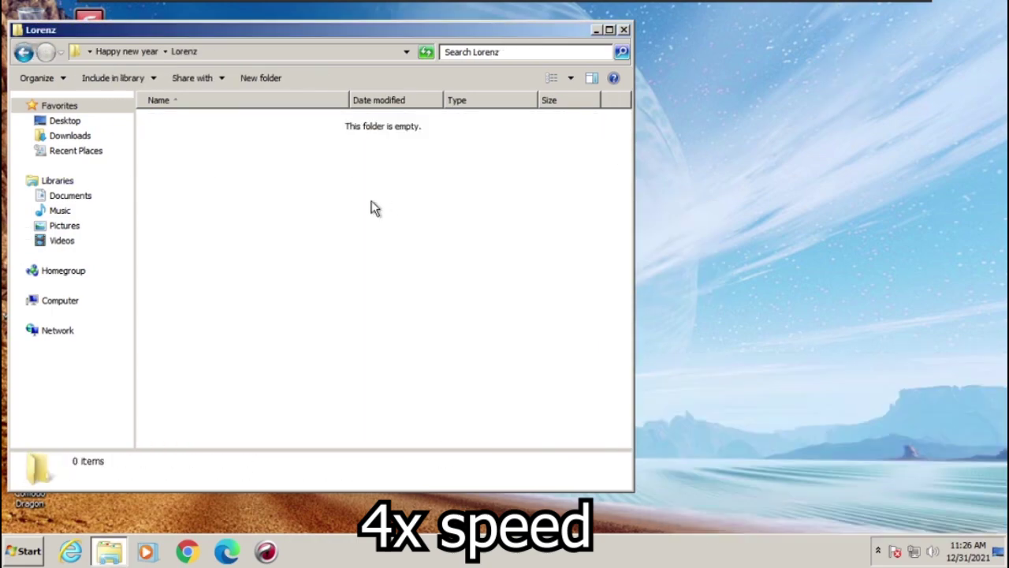
Step: Open the Magniber folder and run its sample
key("BackSpace")
double_click(182, 153)
double_click(237, 121)
key("Return")
Step: Move the Mamba sample to the desktop and run it, dismissing the error message
key("BackSpace")
left_click(194, 307)
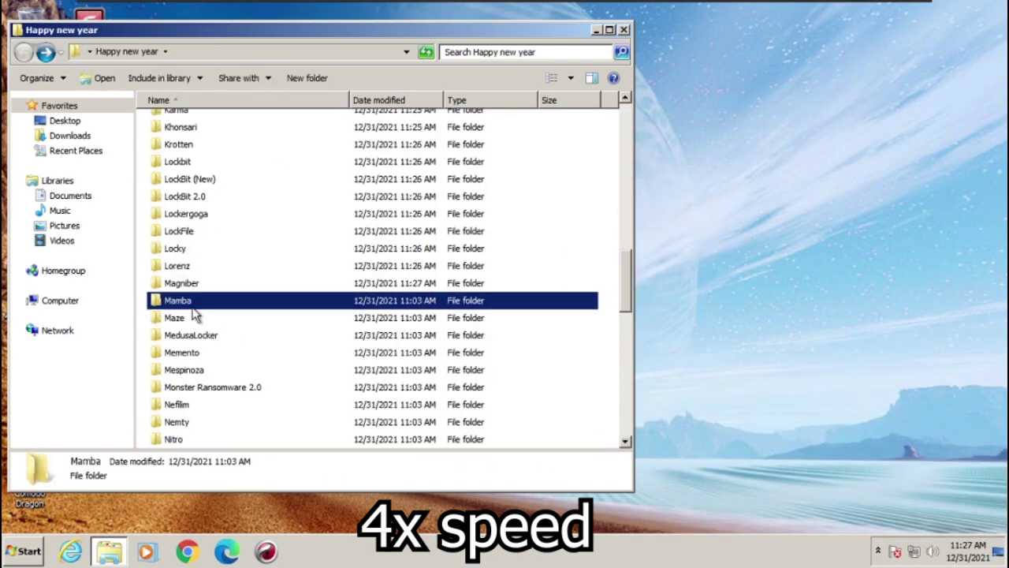
double_click(193, 304)
left_click_drag(197, 127, 857, 31)
double_click(856, 31)
left_click(688, 277)
Step: Move the Maze sample to the desktop and run it, dismissing the error and the containment alert
left_click(27, 54)
double_click(188, 182)
left_click_drag(192, 125, 915, 32)
double_click(915, 31)
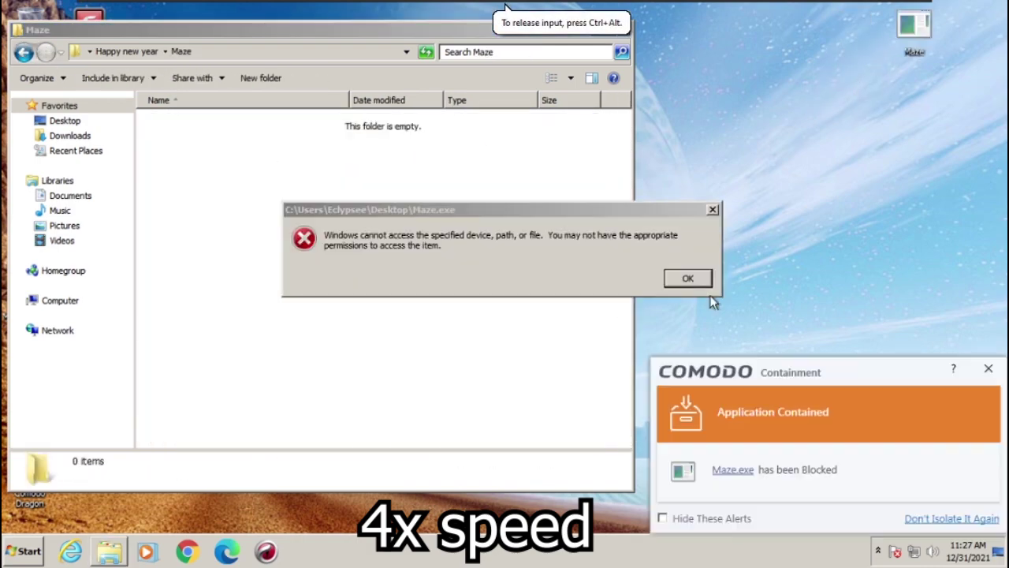
left_click(688, 278)
left_click(989, 368)
Step: Move the MedusaLocker sample to the desktop and run it, dismissing the error and the containment alert
left_click(24, 52)
double_click(194, 249)
left_click_drag(198, 123, 895, 36)
double_click(910, 31)
left_click(688, 277)
left_click(987, 369)
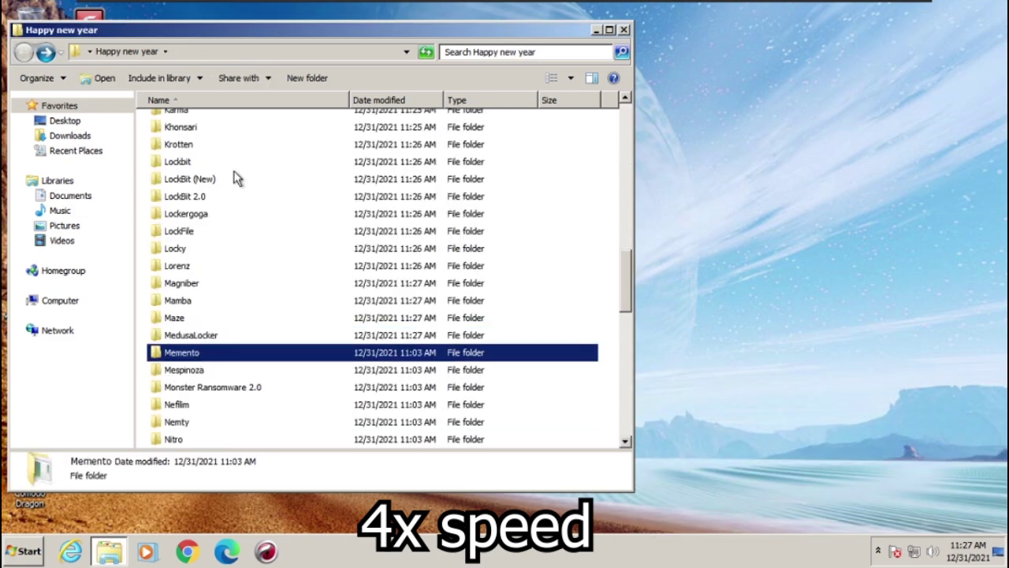
Step: Move the Memento and Mespinoza samples to the desktop in turn and run them, returning to the Happy new year folder
key("Return")
key("BackSpace")
key("Down")
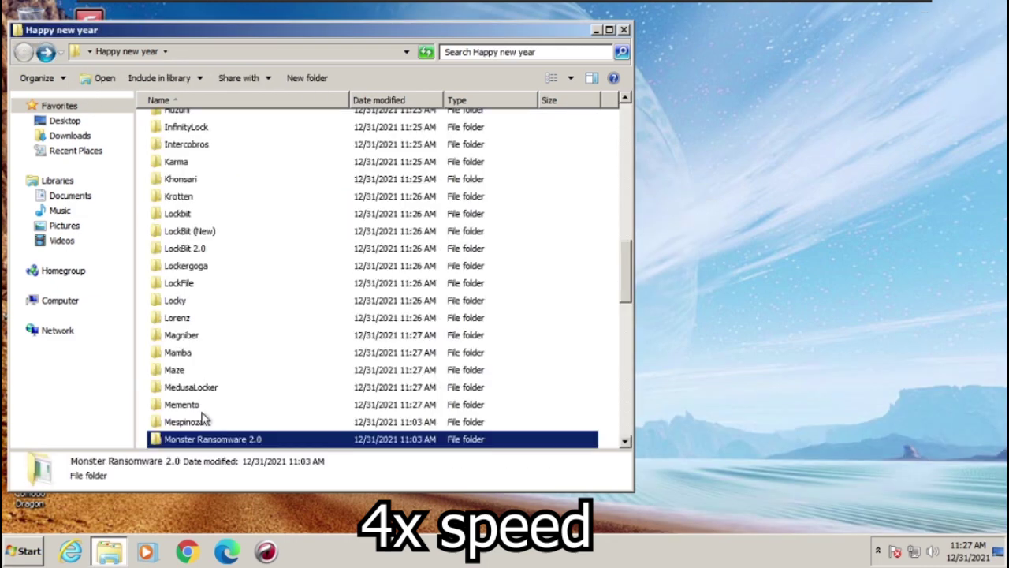
double_click(204, 421)
key("BackSpace")
Step: Move the tunamor sample from the Monster Ransomware 2.0 folder to the desktop and run it, closing the containment alert
key("Down")
key("Return")
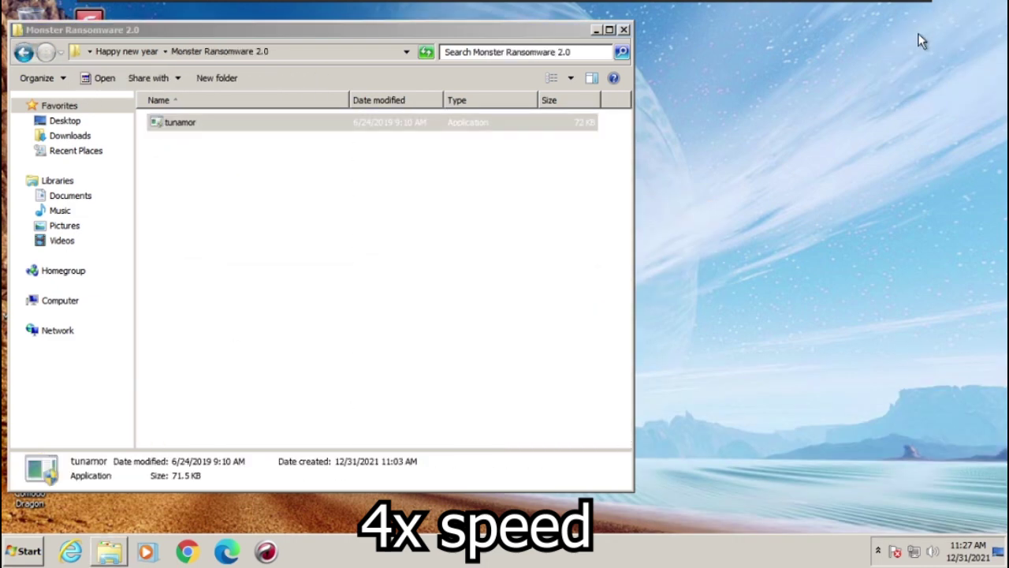
left_click(987, 368)
Step: Move the Nefilim sample to the desktop and run it, dismissing its alerts and closing Task Manager
key("BackSpace")
key("Down")
key("Return")
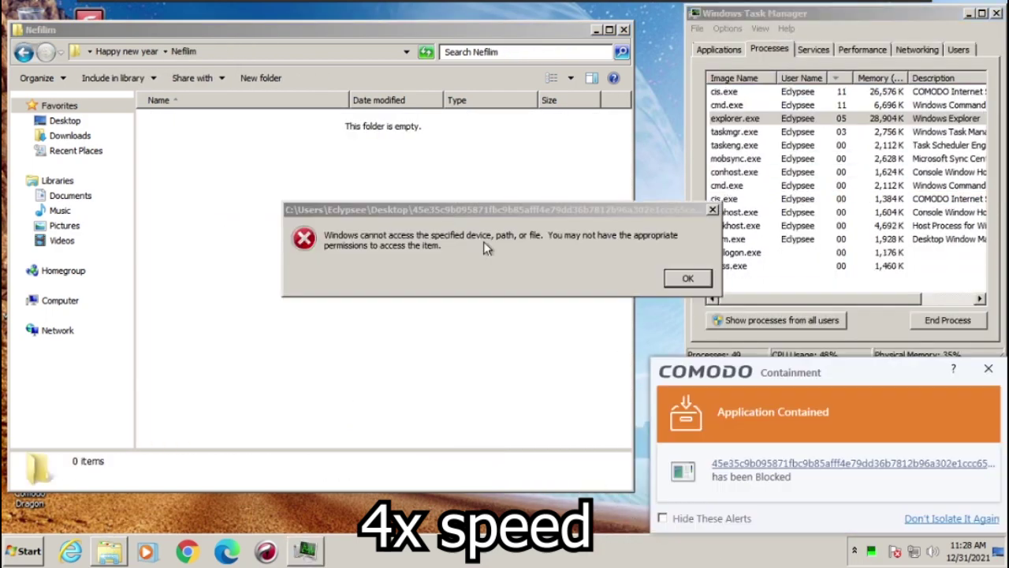
left_click(687, 278)
left_click(987, 367)
left_click(997, 14)
Step: Move the Nemty sample to the desktop and run it, dismissing the error message
left_click(23, 52)
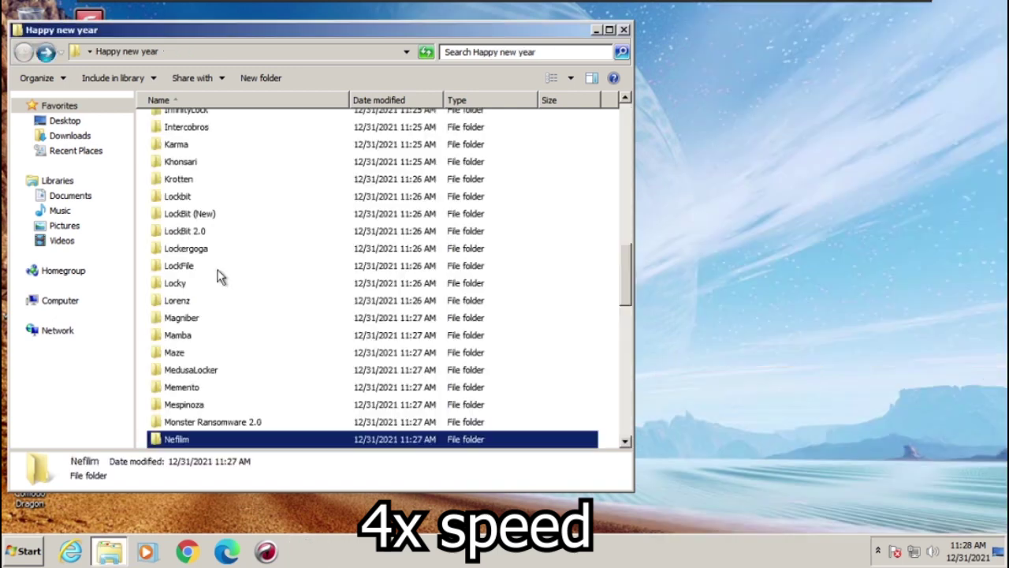
double_click(197, 300)
left_click_drag(179, 121, 856, 26)
double_click(856, 25)
left_click(687, 278)
Step: Move the Nitro sample to the desktop and run it, dismissing the error and the containment alert
left_click(23, 52)
key("Down")
key("Return")
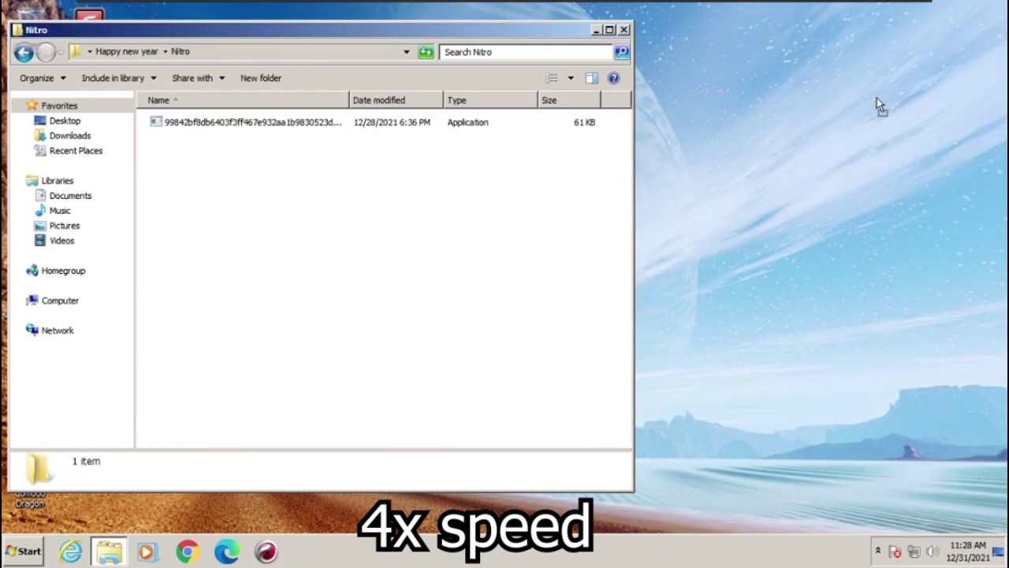
left_click(687, 278)
left_click(988, 368)
left_click(453, 269)
Step: Move the NoMoreRansom sample to the desktop and run it, and select the NotPetya folder in Happy new year
left_click(24, 52)
double_click(197, 300)
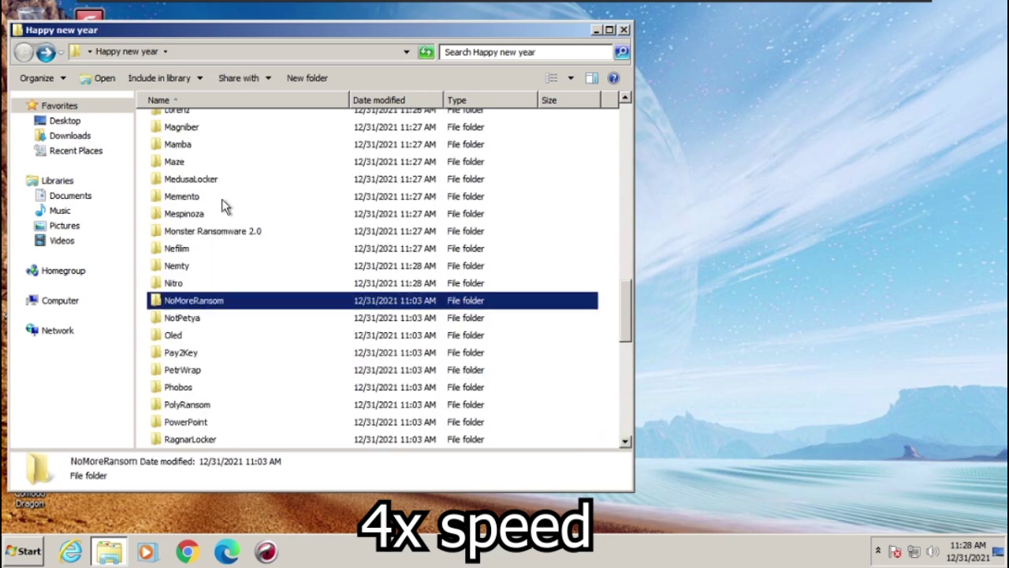
left_click_drag(179, 122, 875, 26)
double_click(867, 26)
left_click(687, 278)
key("BackSpace")
scroll(265, 168, "down", 2)
left_click(207, 360)
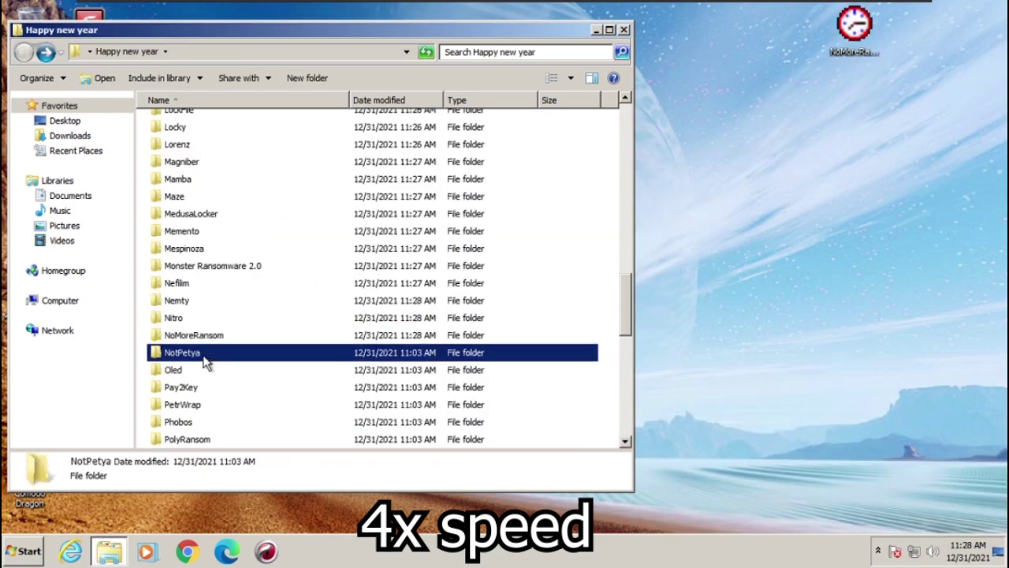
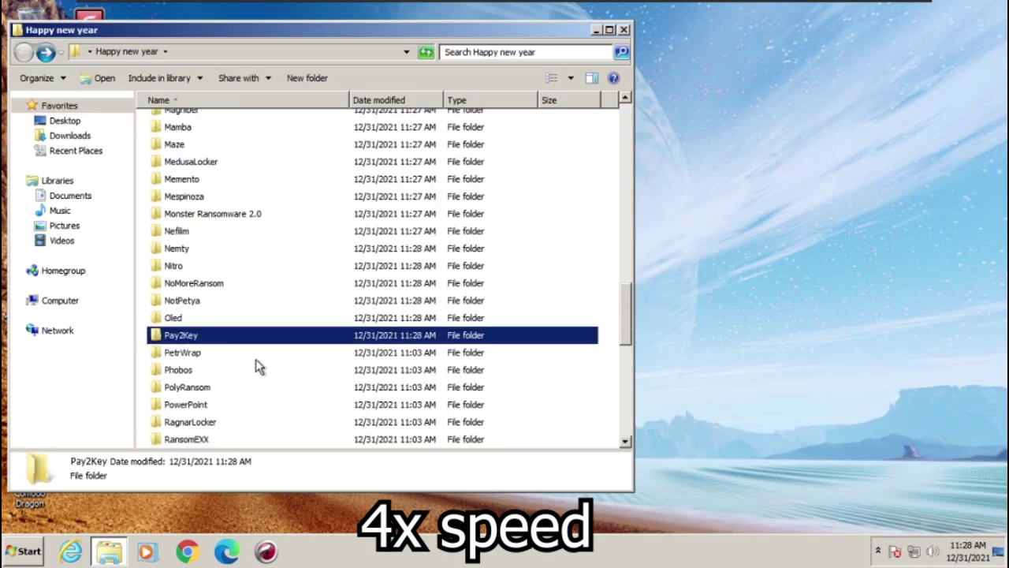
Step: Move PetrWrap (Wiper) from the PetrWrap folder to the desktop and run it inside the container
double_click(225, 352)
double_click(852, 33)
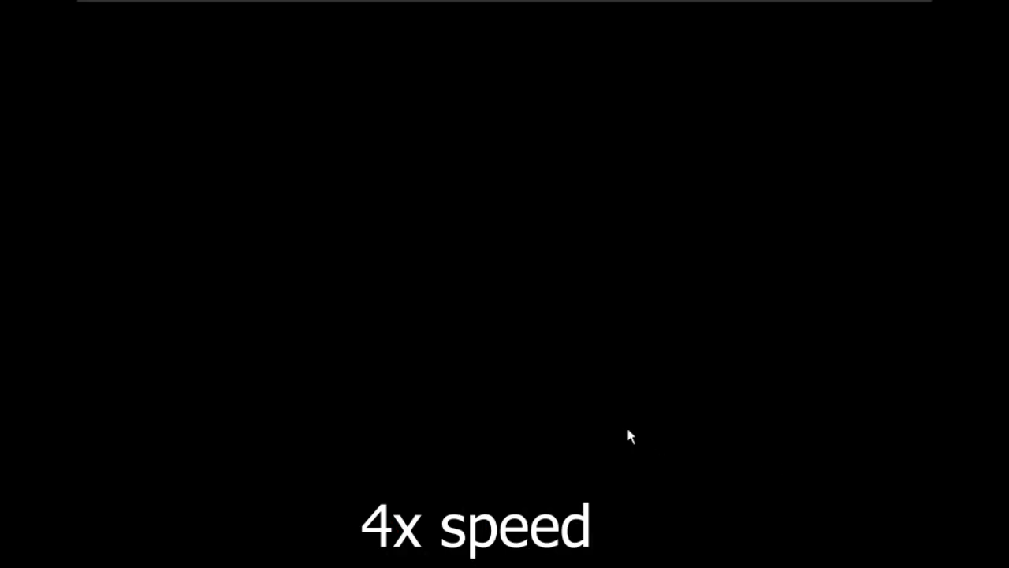
left_click(574, 289)
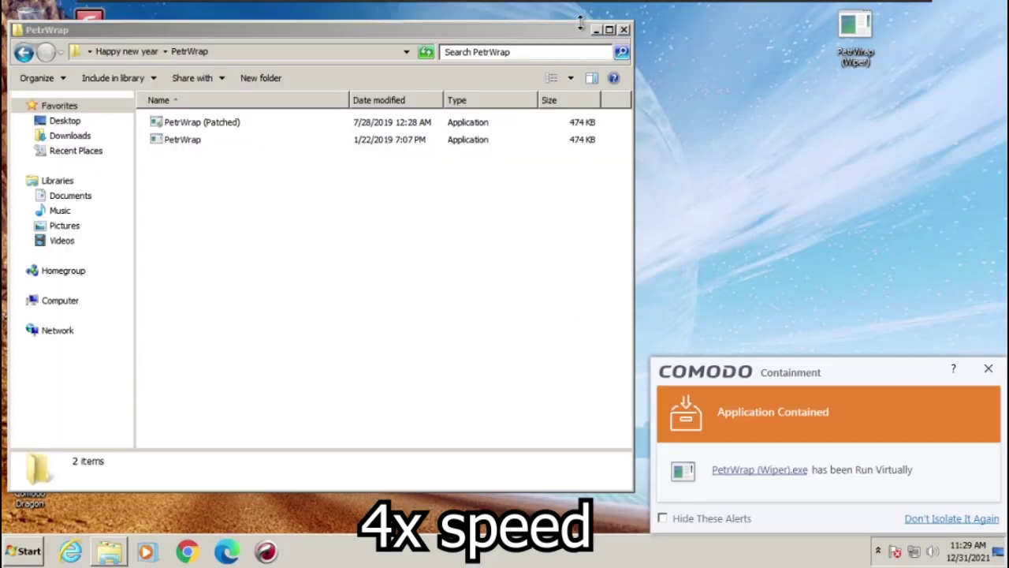
Step: Open Comodo and examine its list of contained processes after running PetrWrap (Wiper)
key("BackSpace")
left_click_drag(376, 29, 533, 27)
double_click(91, 30)
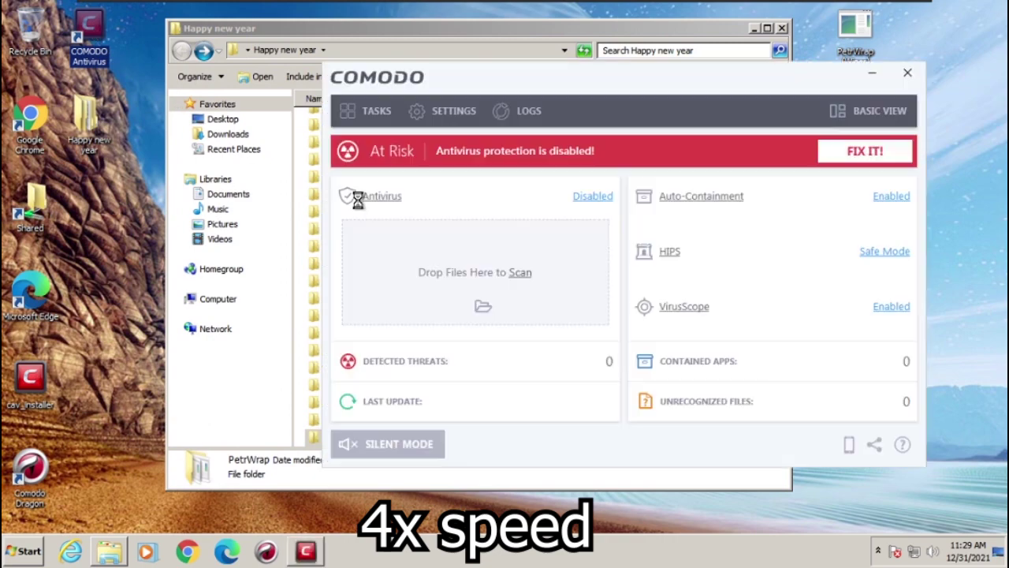
left_click(746, 364)
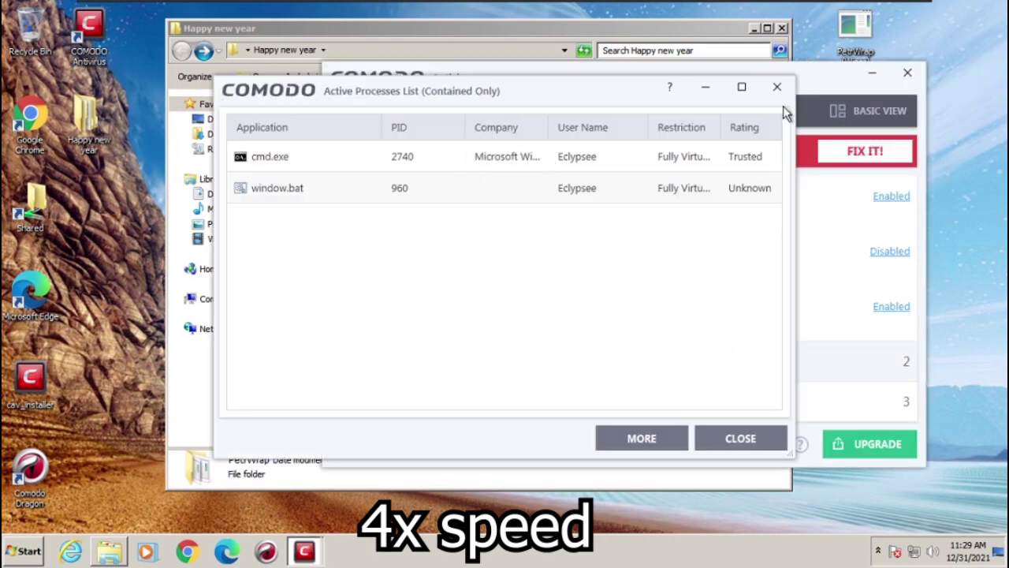
left_click(777, 87)
Step: Open Comodo's Advanced Settings, go through the Containment section and show the File List under File Rating
left_click(390, 108)
left_click(79, 294)
left_click(88, 158)
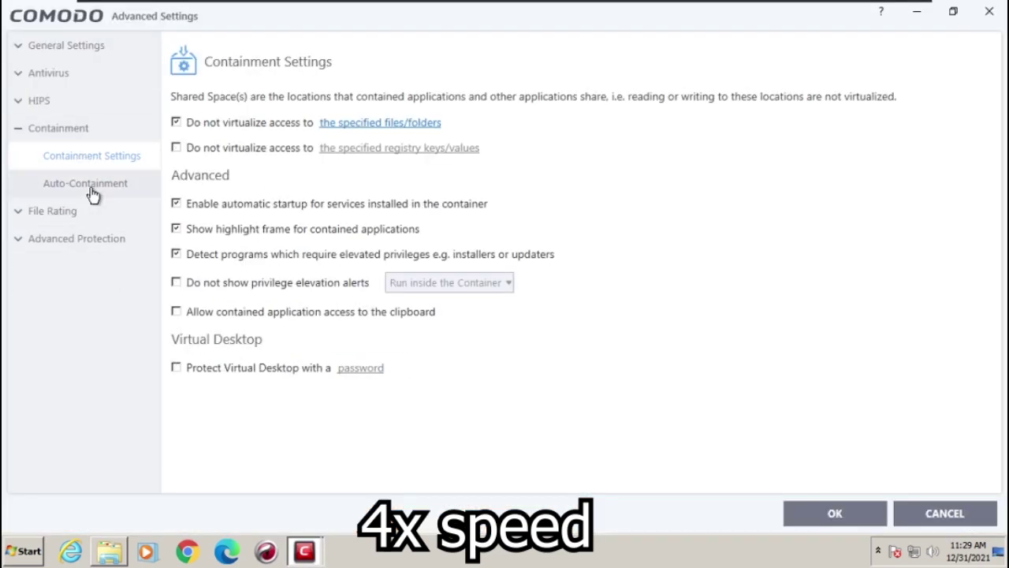
left_click(85, 183)
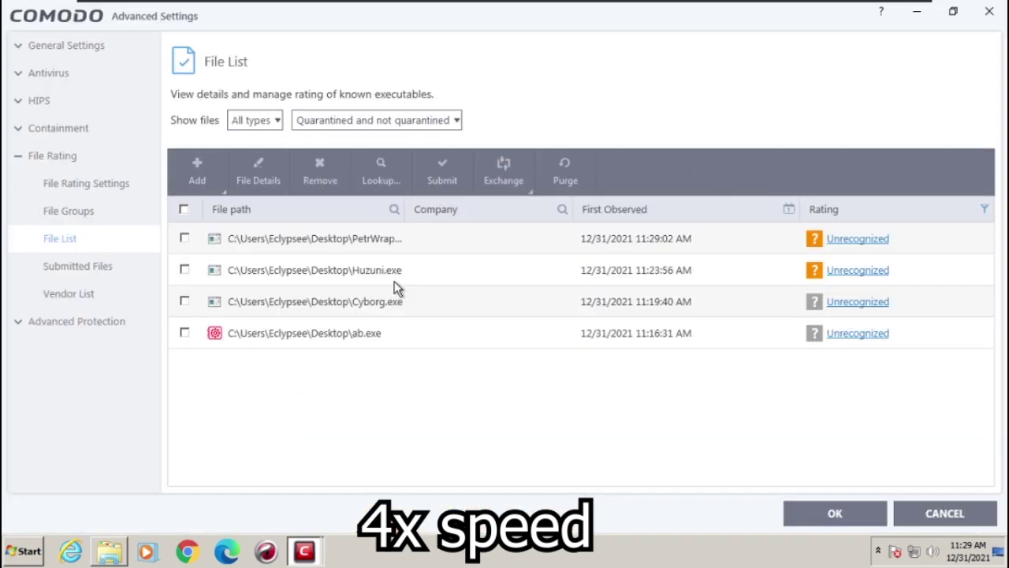
Step: Change the file rating of the PetrWrap, Huzuni.exe, Cyborg.exe and ab.exe entries to Malicious and apply the settings
left_click(183, 238)
left_click(184, 269)
left_click(184, 302)
left_click(183, 333)
right_click(763, 267)
mouse_move(842, 424)
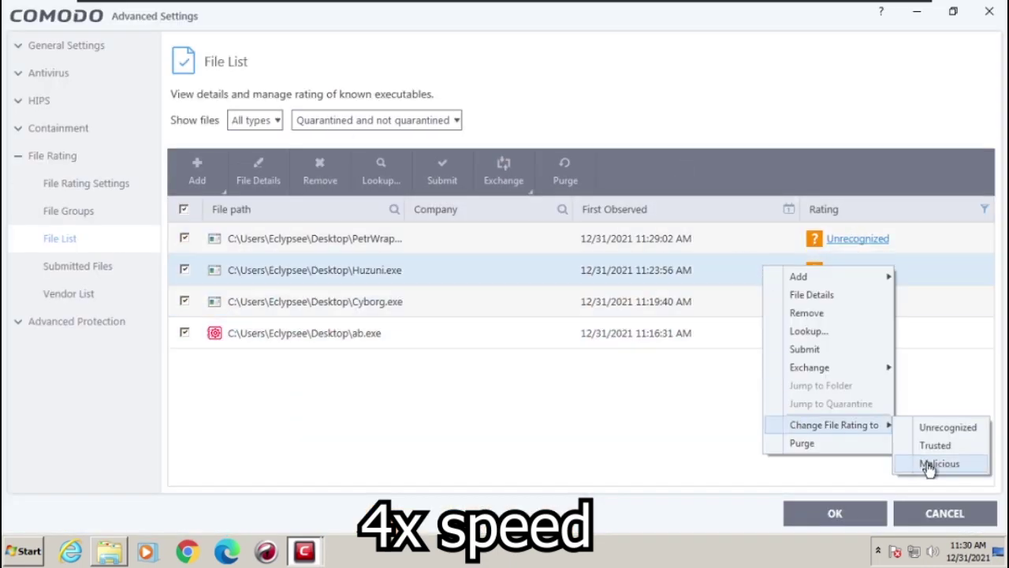
left_click(929, 465)
left_click(835, 513)
Step: Check the contained apps once more and close Comodo
left_click(776, 359)
left_click(740, 439)
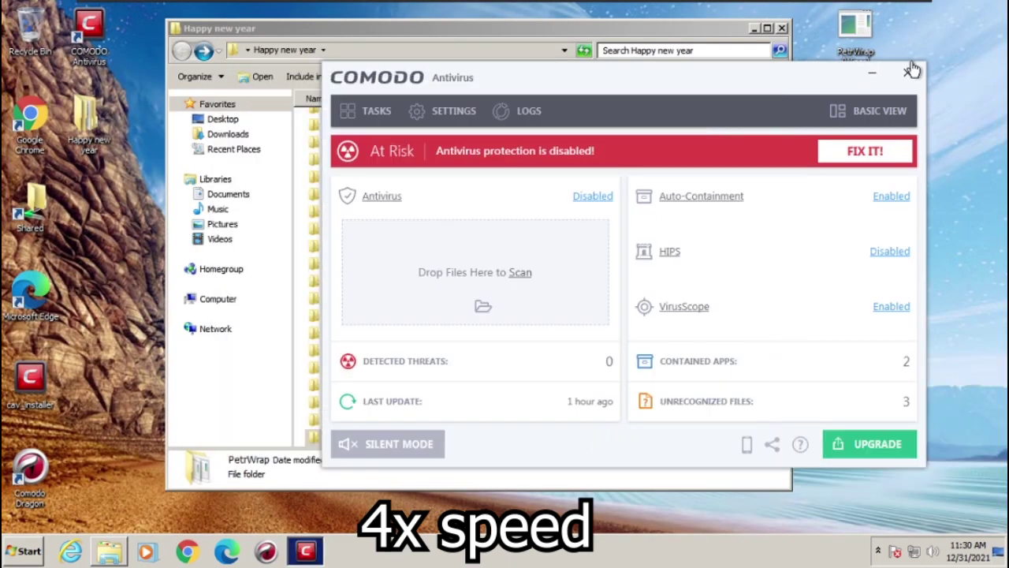
left_click(907, 73)
Step: Empty the Recycle Bin, confirming the permanent deletion
scroll(552, 347, "down", 4)
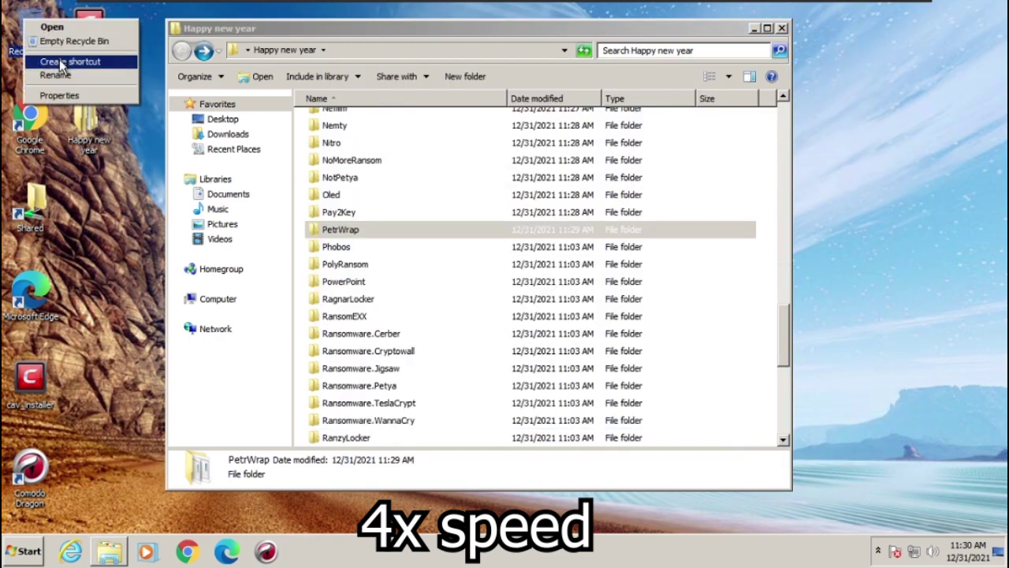
left_click(74, 41)
left_click(591, 341)
Step: Move the Phobos sample to the desktop and start renaming it, trimming the last characters of its extension
double_click(355, 248)
left_click_drag(359, 120, 865, 69)
right_click(866, 58)
left_click(872, 293)
left_click(882, 61)
key("BackSpace")
key("BackSpace")
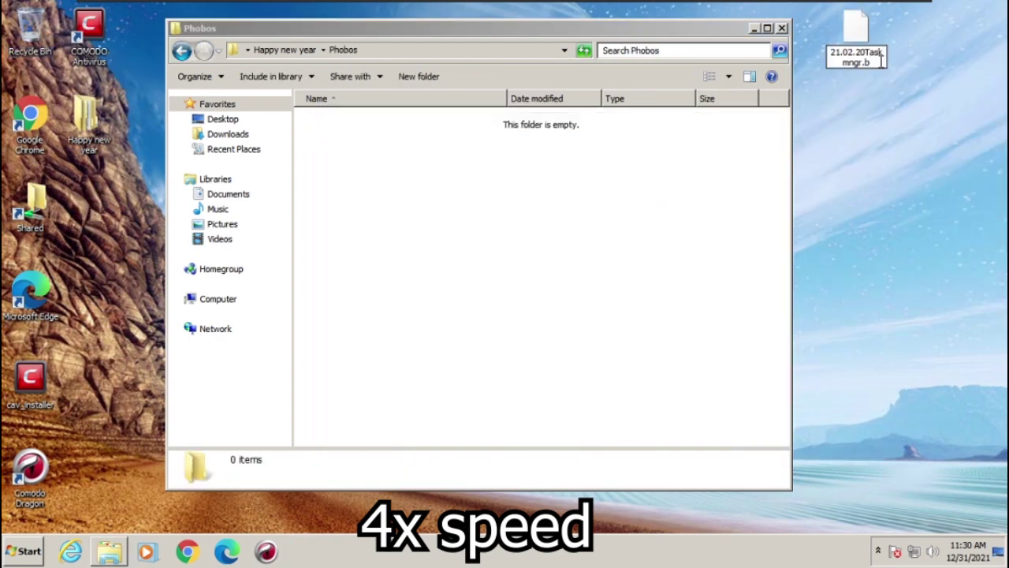
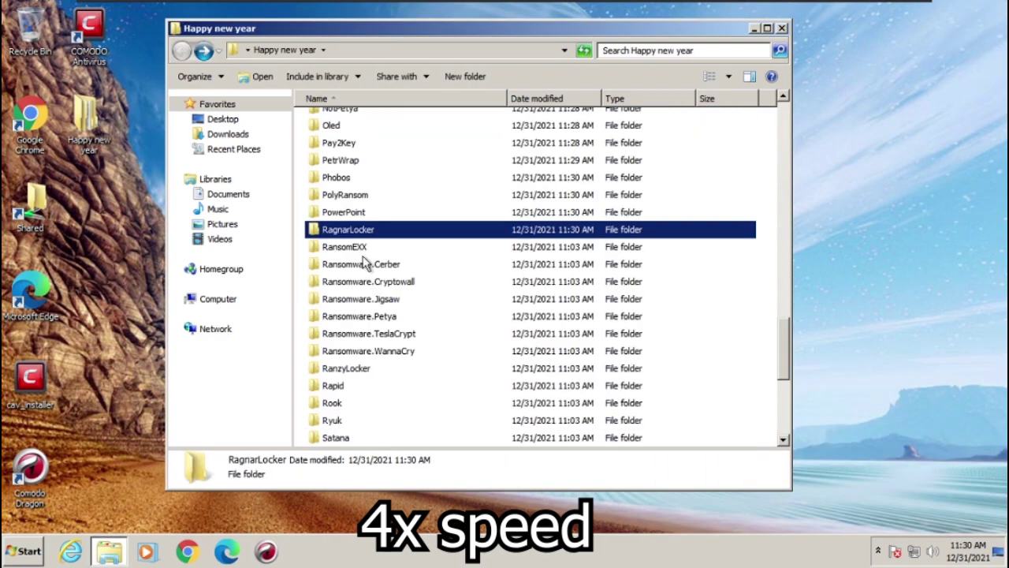
Step: Move the RansomEXX sample to the desktop, run it, and delete it after dismissing the alerts
double_click(361, 248)
left_click_drag(362, 121, 846, 97)
double_click(856, 29)
left_click(694, 281)
left_click(988, 368)
key("Delete")
Step: Move the Ransomware.Cerber sample to the desktop, run it, and delete it after dismissing the alerts
left_click(182, 50)
scroll(440, 284, "down", 4)
double_click(355, 247)
left_click(331, 121)
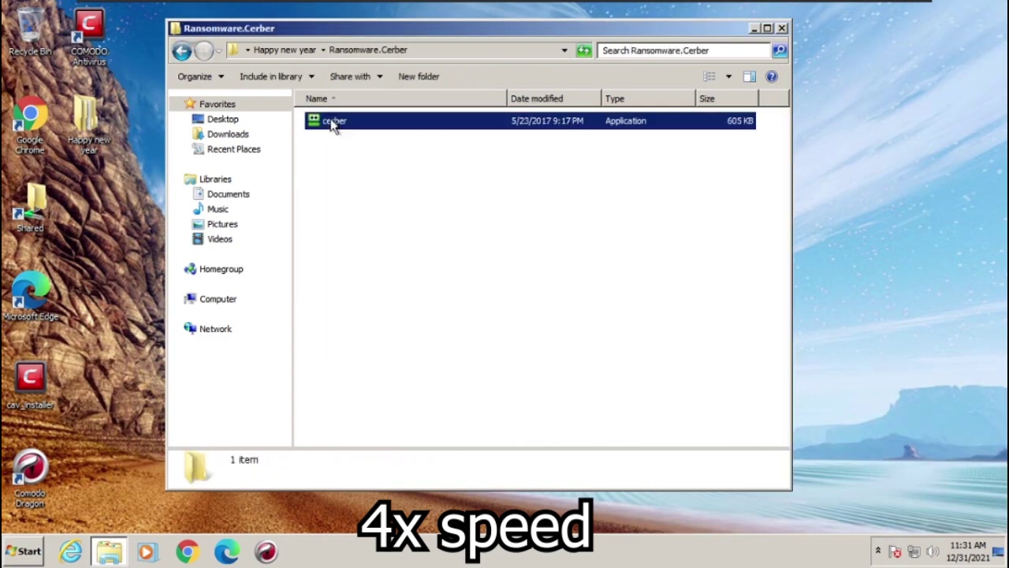
double_click(857, 112)
left_click(689, 279)
left_click(988, 367)
key("Delete")
Step: Move the Cryptowall sample to the desktop, change its extension to exe, run it, and dismiss the alert
left_click(182, 51)
scroll(355, 246, "down", 1)
double_click(353, 246)
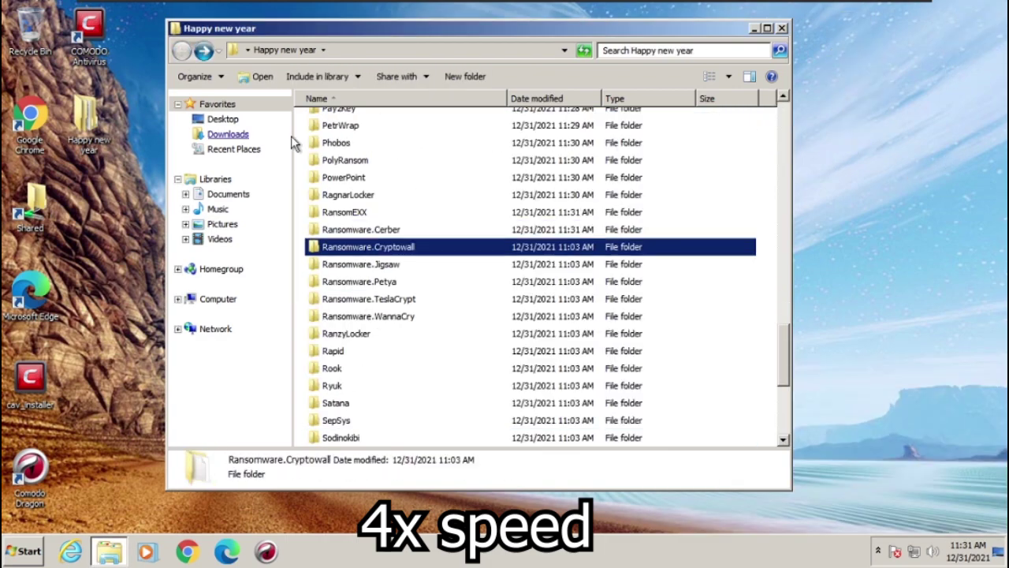
left_click_drag(339, 120, 937, 53)
left_click(937, 52)
key("BackSpace")
type("exe")
key("Return")
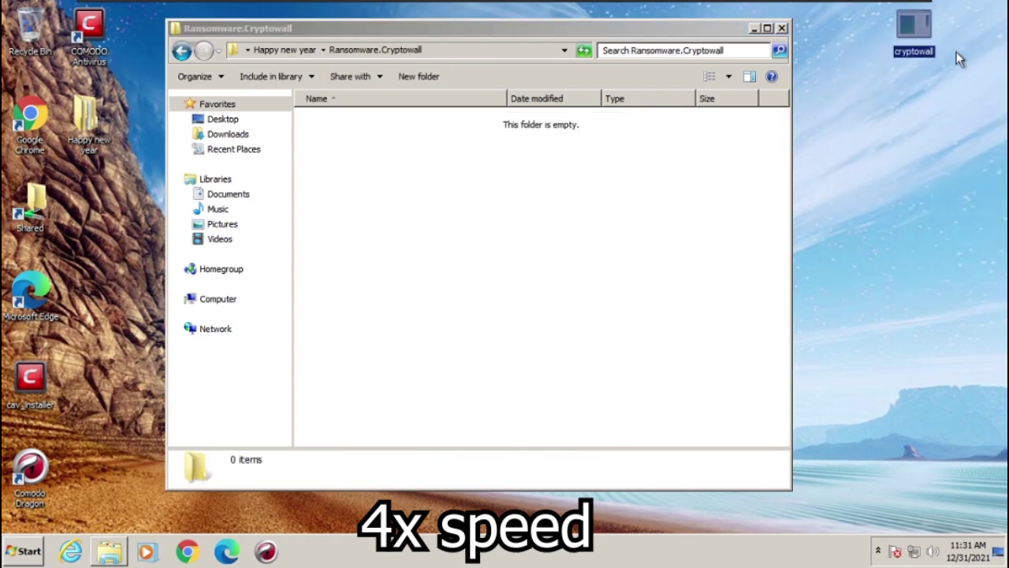
double_click(914, 30)
left_click(988, 368)
Step: Move the Jigsaw sample to the desktop, add the .exe extension to its name, run it, and dismiss the alerts
left_click(183, 51)
double_click(385, 351)
left_click_drag(339, 120, 919, 49)
right_click(918, 49)
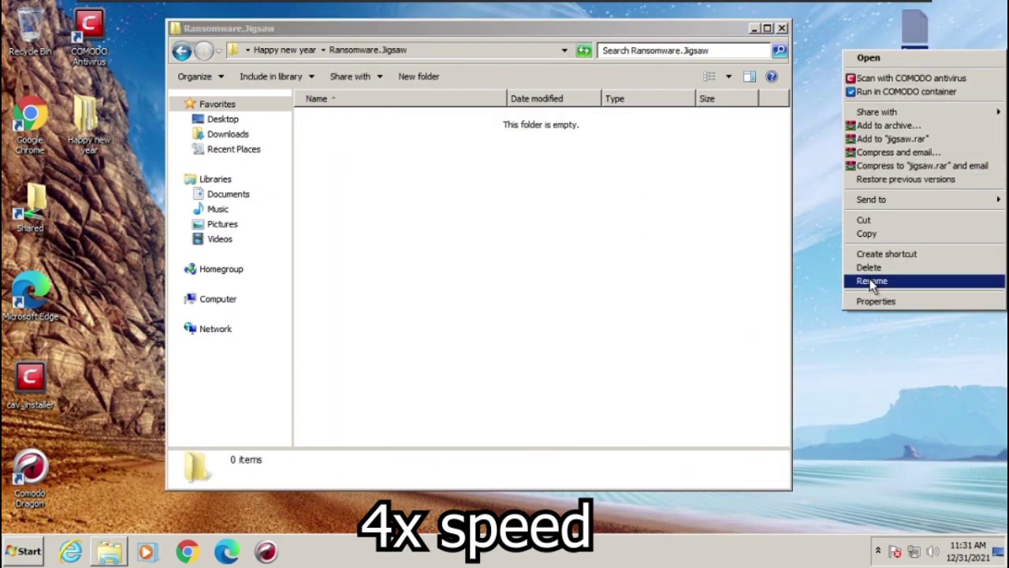
left_click(871, 279)
key("Right")
type(".exe")
key("Return")
key("Return")
left_click(988, 369)
left_click(688, 278)
Step: Move the Petya sample starting with 4c1dc737915d to the desktop and change its extension to exe
key("BackSpace")
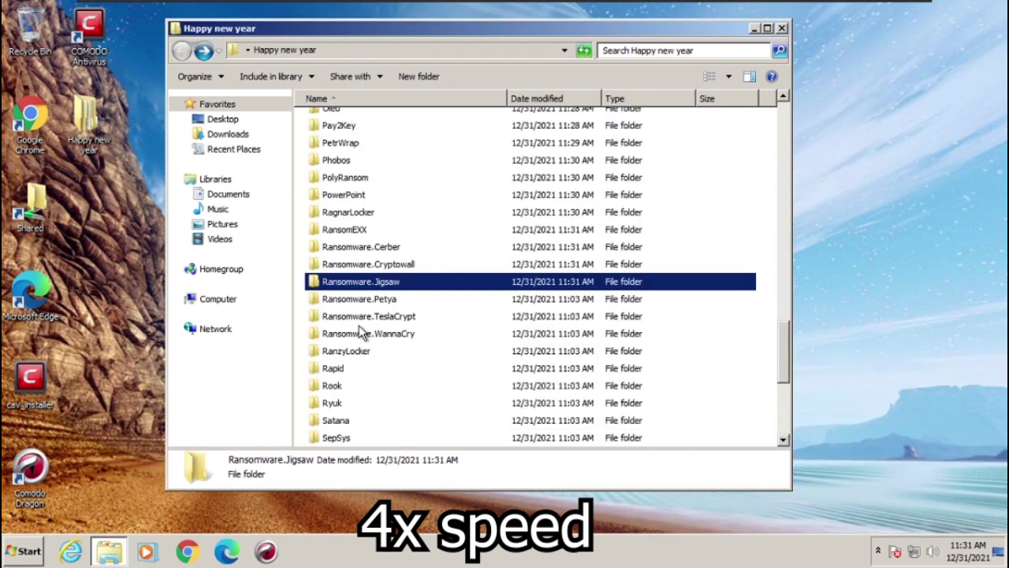
double_click(365, 307)
key("End")
key("BackSpace")
key("BackSpace")
key("BackSpace")
type("exe")
key("Return")
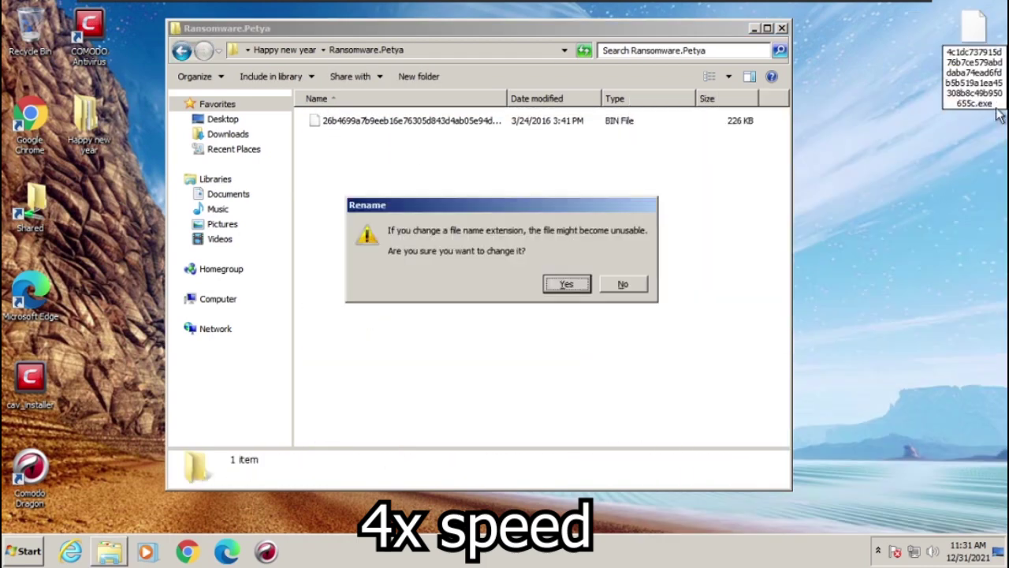
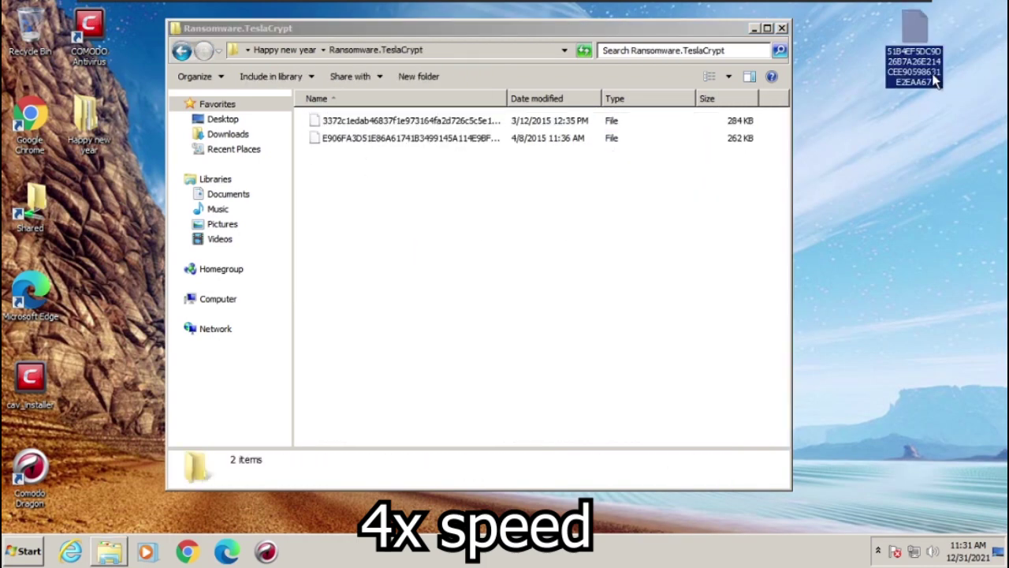
Step: Run the TeslaCrypt sample starting with 51B4EF5DC on the desktop and dismiss the alerts
left_click(934, 81)
double_click(926, 79)
left_click(991, 366)
left_click(687, 279)
Step: Move the WannaCry sample and the RanzyLocker sample out of their folders onto the desktop
key("BackSpace")
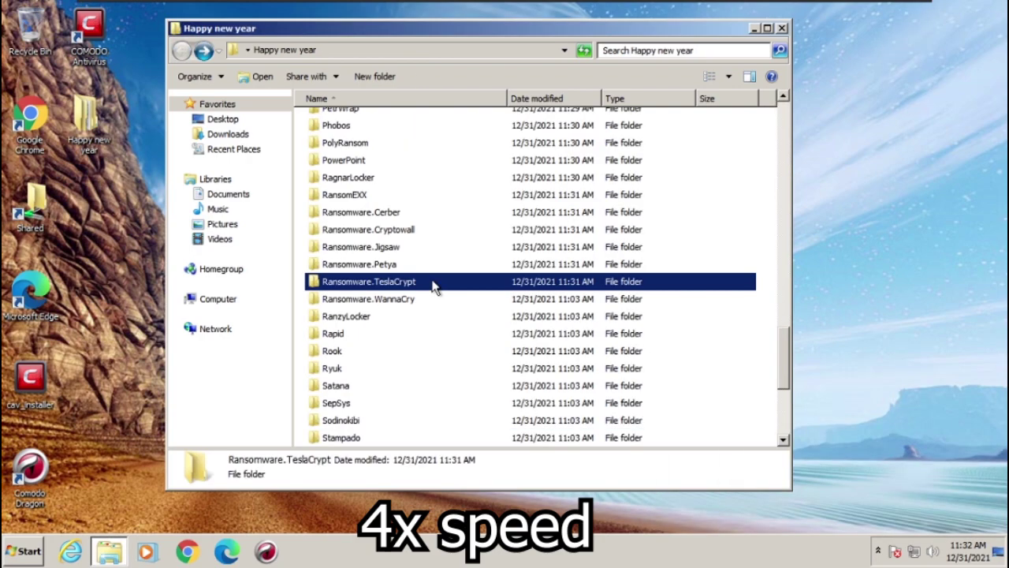
double_click(434, 297)
left_click_drag(410, 121, 915, 35)
key("BackSpace")
double_click(383, 163)
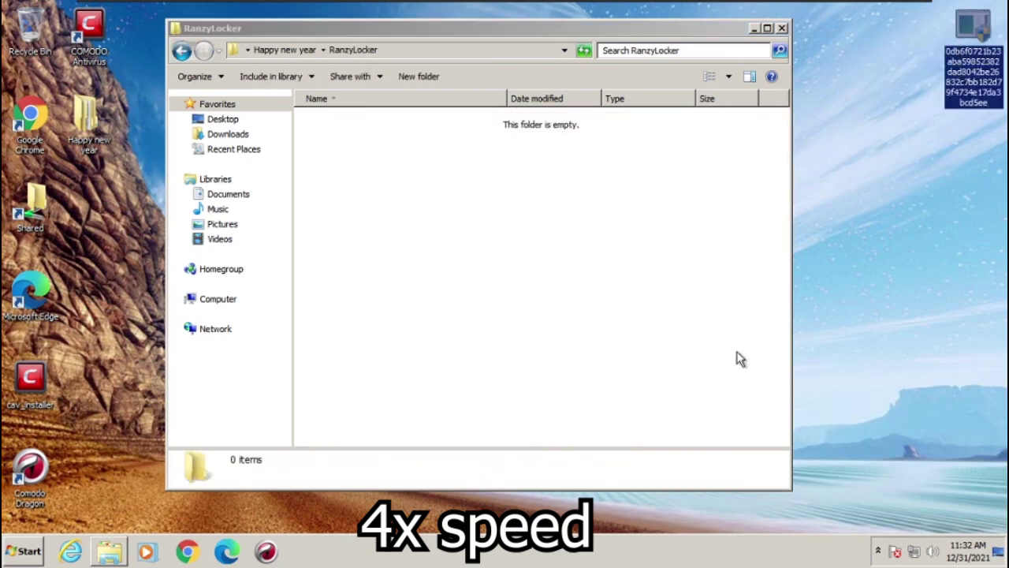
Step: Move the Rapid sample to the desktop, run it, and dismiss the containment alert
key("BackSpace")
double_click(347, 118)
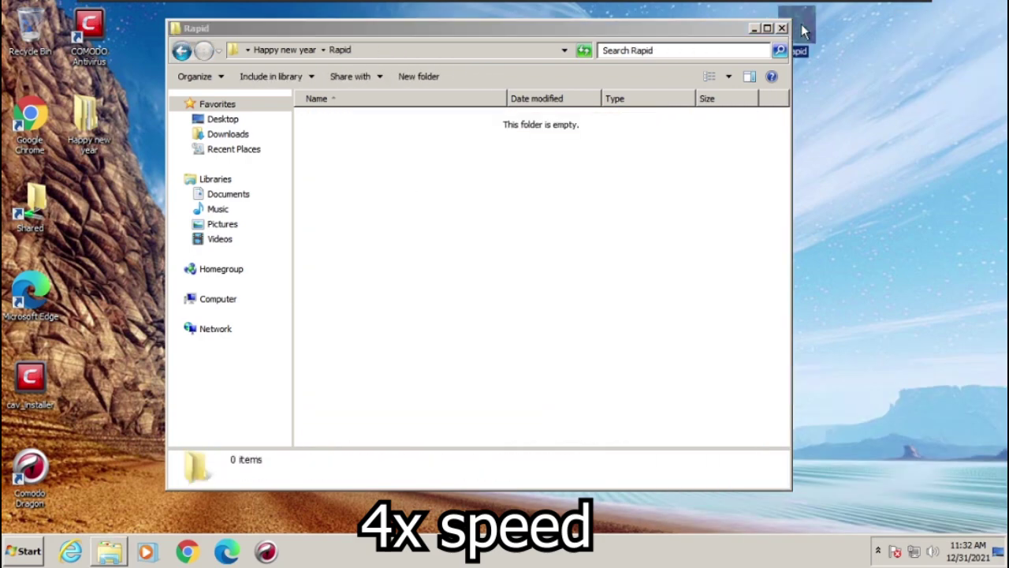
double_click(797, 27)
left_click(991, 366)
Step: Run the sample in the Rook folder and dismiss the access error
key("BackSpace")
double_click(345, 353)
left_click(687, 277)
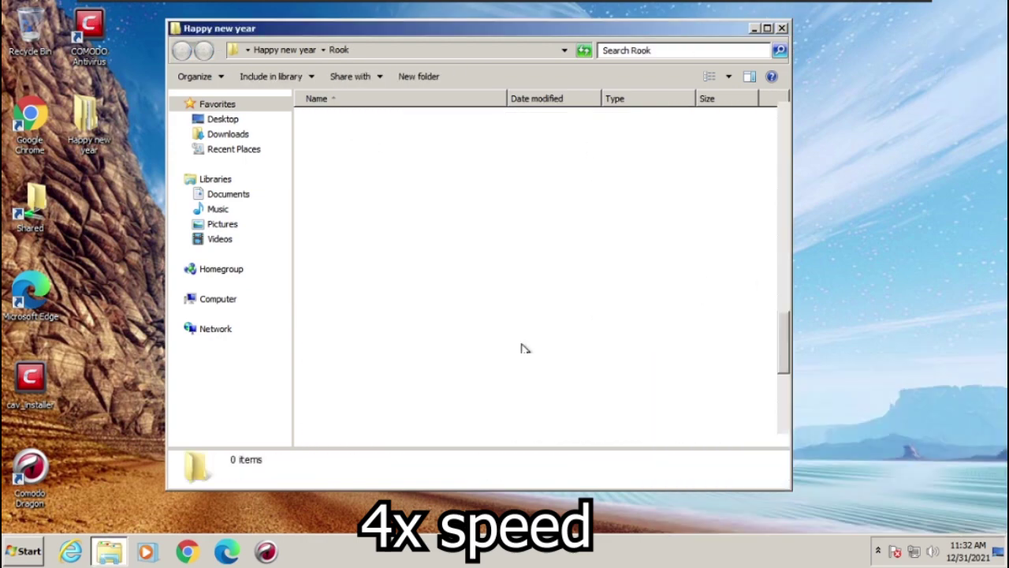
Step: Run the sample in the Ryuk folder, dismissing the containment alert and the error dialog
key("BackSpace")
double_click(332, 370)
double_click(329, 119)
left_click(991, 367)
left_click(687, 276)
Step: Run the sample in the Satana folder and dismiss the containment alert
key("BackSpace")
left_click(339, 302)
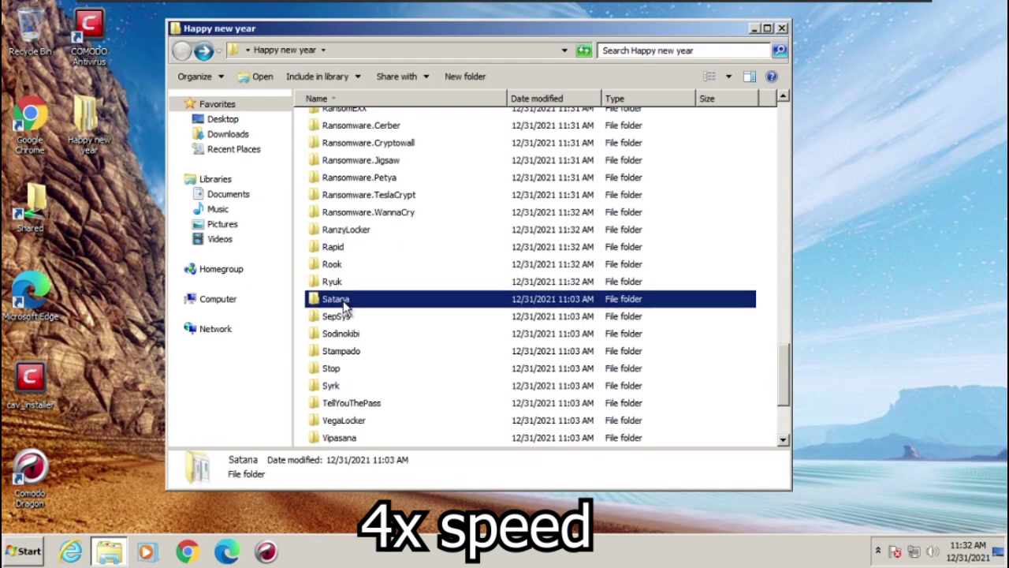
double_click(343, 304)
double_click(338, 118)
left_click(991, 366)
Step: Run the SepSys application from its folder and dismiss the error dialog and the alert
key("BackSpace")
double_click(336, 296)
left_click(583, 124)
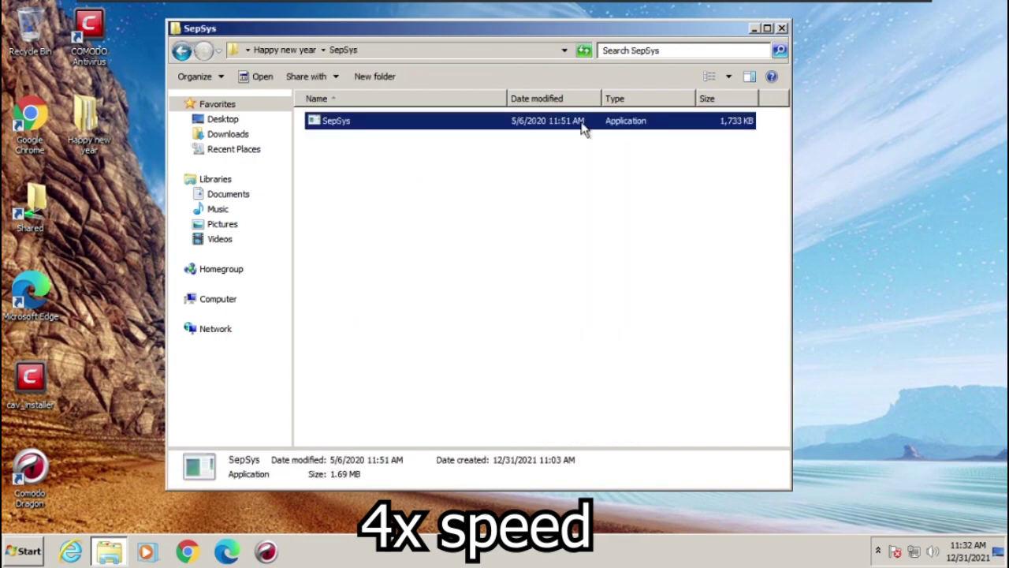
double_click(583, 124)
left_click(687, 276)
left_click(991, 367)
Step: Run the Sodinokibi application from its folder and dismiss the error dialog and the alert
key("BackSpace")
left_click(340, 295)
double_click(340, 295)
left_click(684, 128)
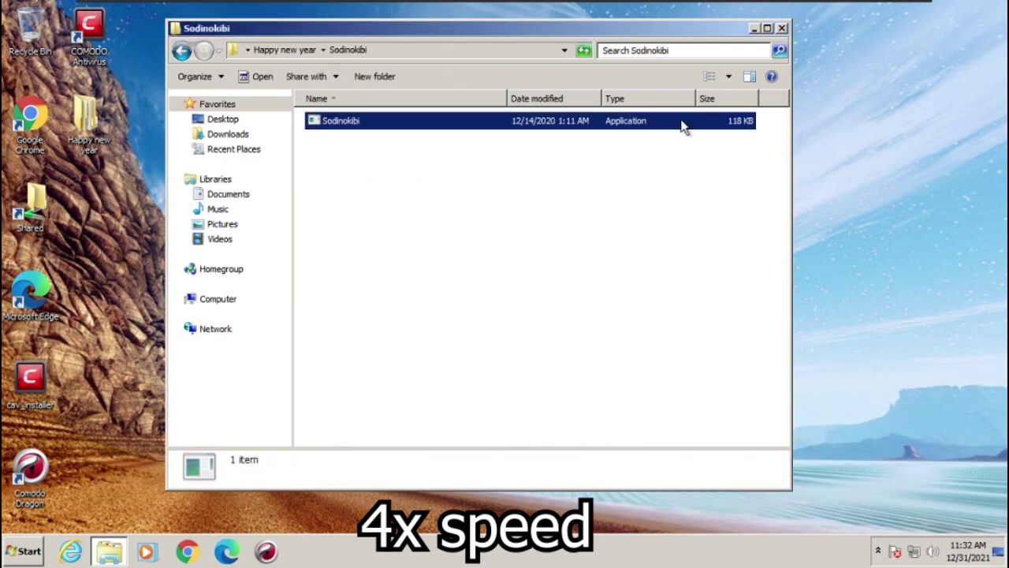
double_click(684, 129)
left_click(687, 276)
left_click(991, 367)
Step: Move the Stampado sample to the desktop, run it, and dismiss the containment alert
key("BackSpace")
double_click(340, 300)
double_click(341, 119)
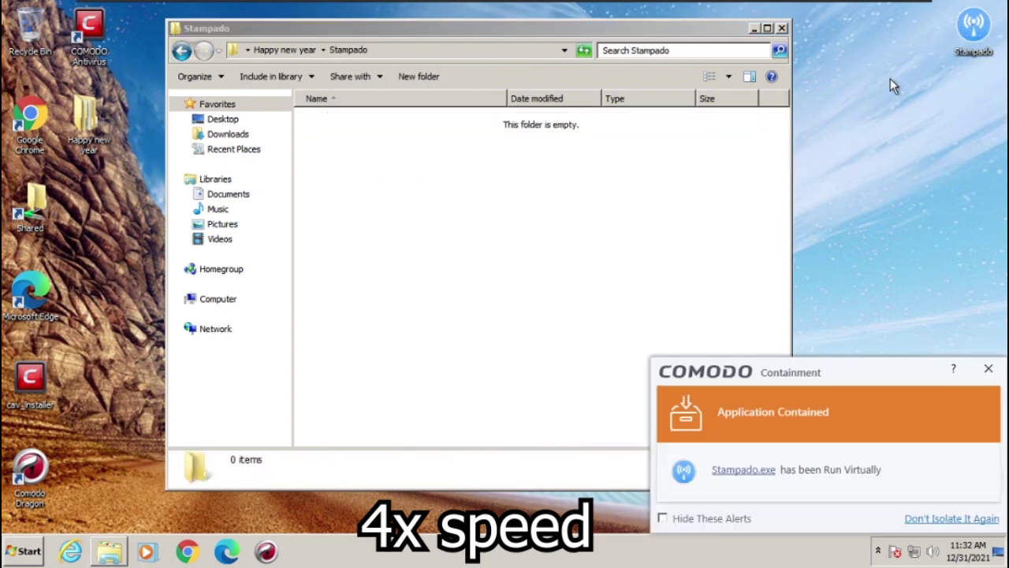
left_click(988, 368)
Step: Move the Stop sample to the desktop, run it, and check the running processes in Task Manager
key("BackSpace")
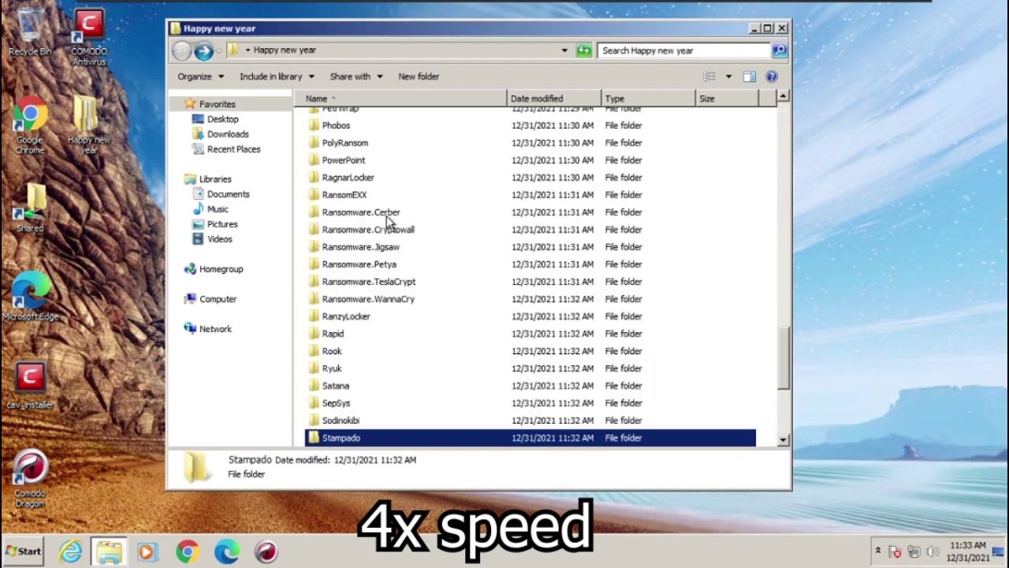
scroll(386, 216, "down", 3)
double_click(386, 213)
left_click_drag(331, 120, 918, 36)
double_click(918, 32)
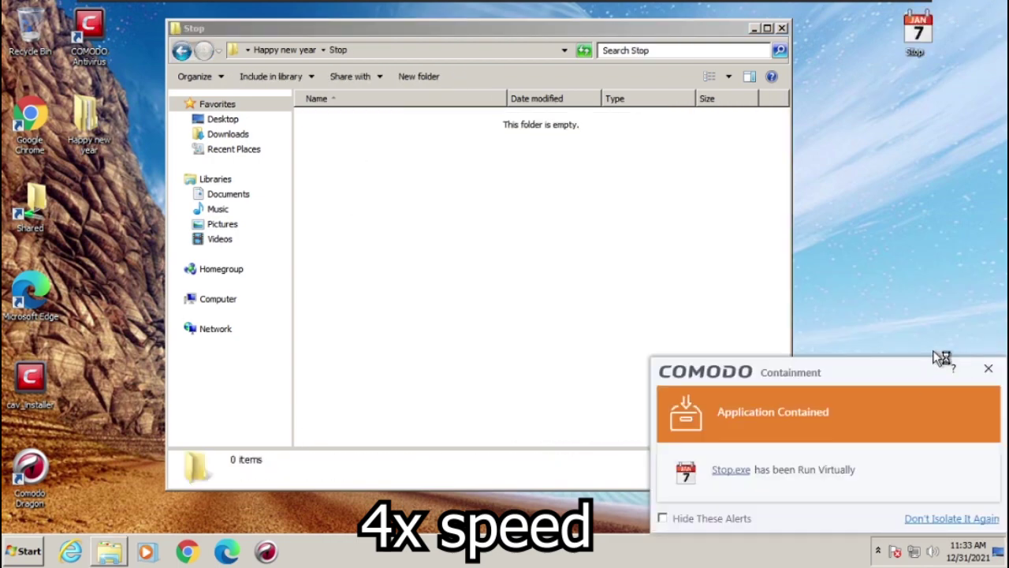
key("ctrl+shift+Escape")
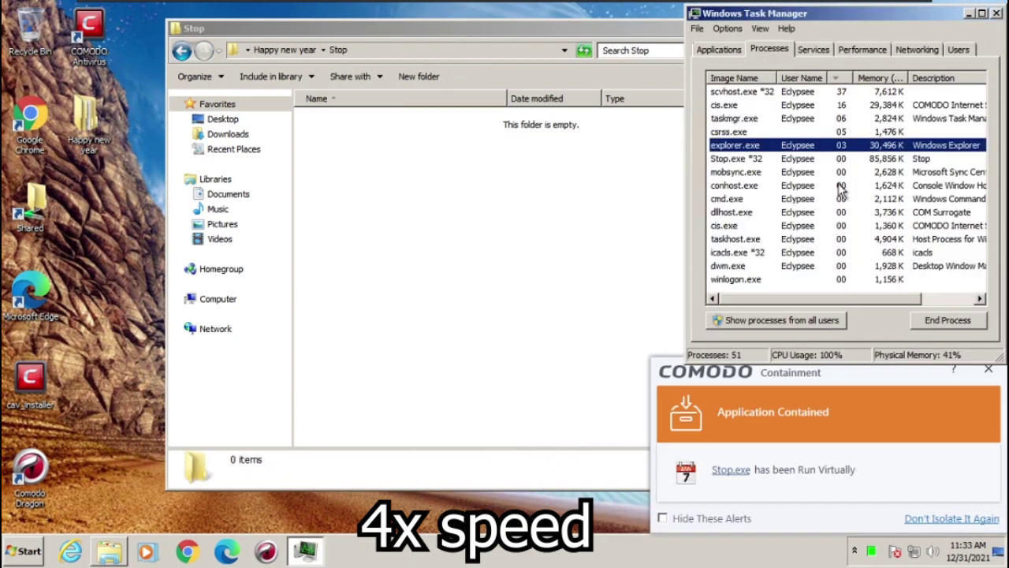
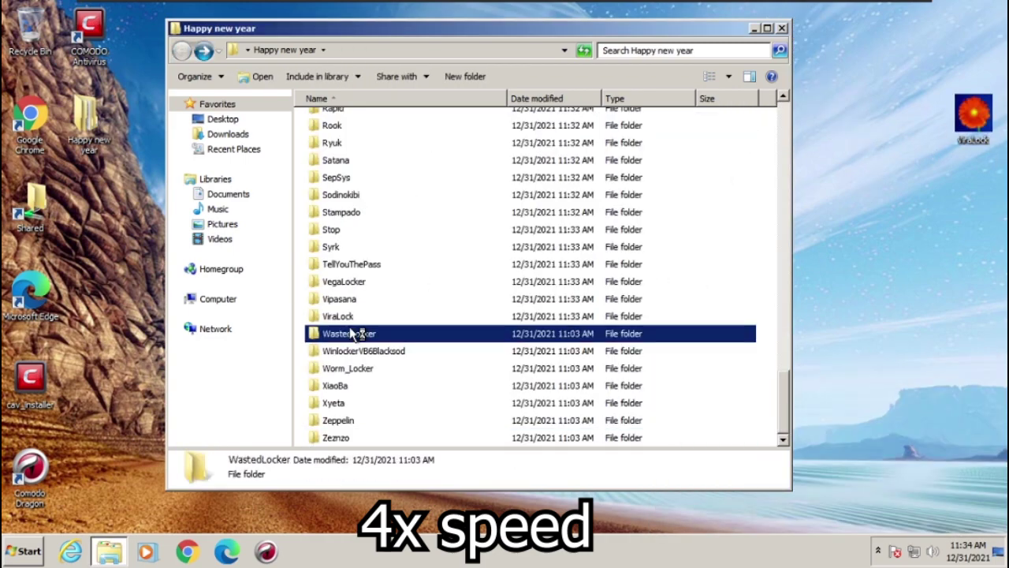
Step: Move the WastedLocker sample to the desktop, check the running processes in Task Manager, and dismiss the alerts
double_click(342, 329)
left_click_drag(331, 126, 971, 183)
right_click(397, 560)
left_click(439, 513)
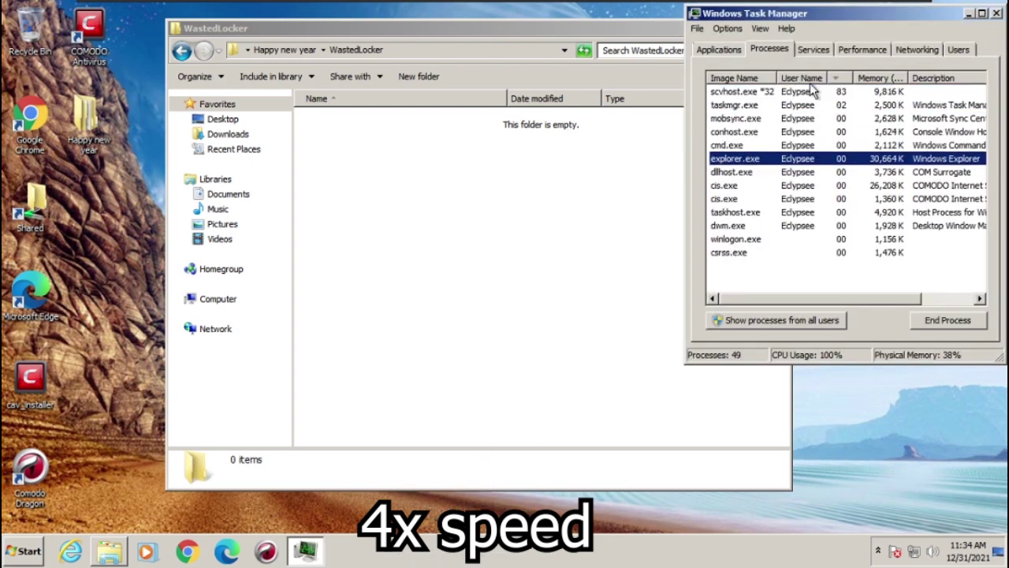
left_click(988, 368)
left_click(689, 279)
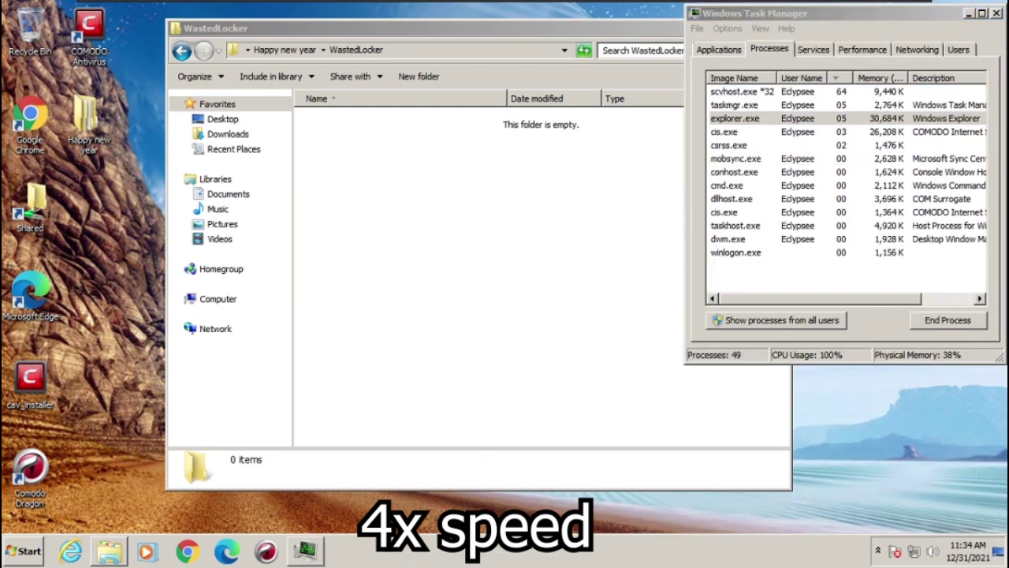
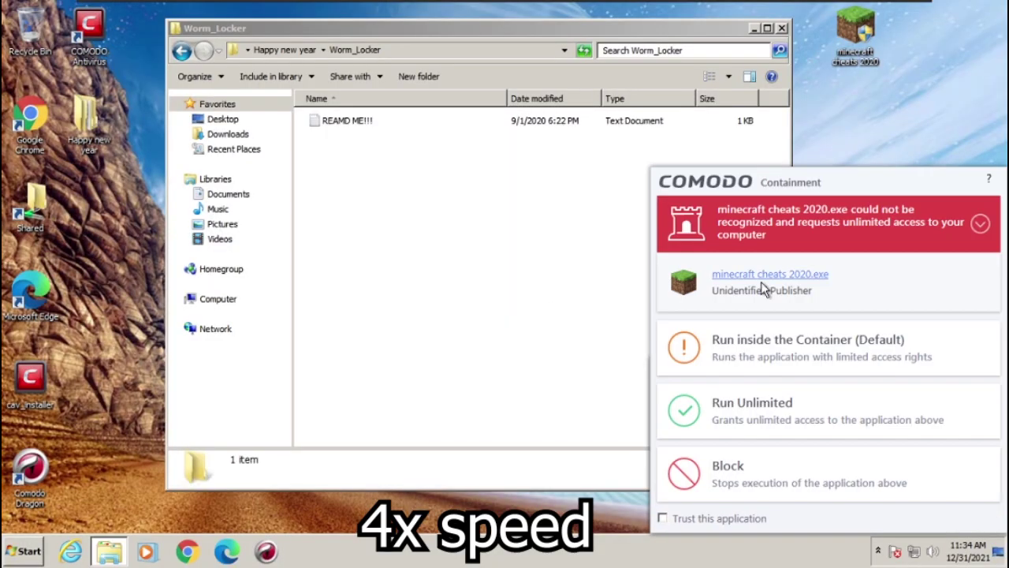
Step: Run the Worm_Locker folder's minecraft cheats 2020 sample inside the container, and delete it from the desktop after opening the XiaoBa folder
left_click(737, 347)
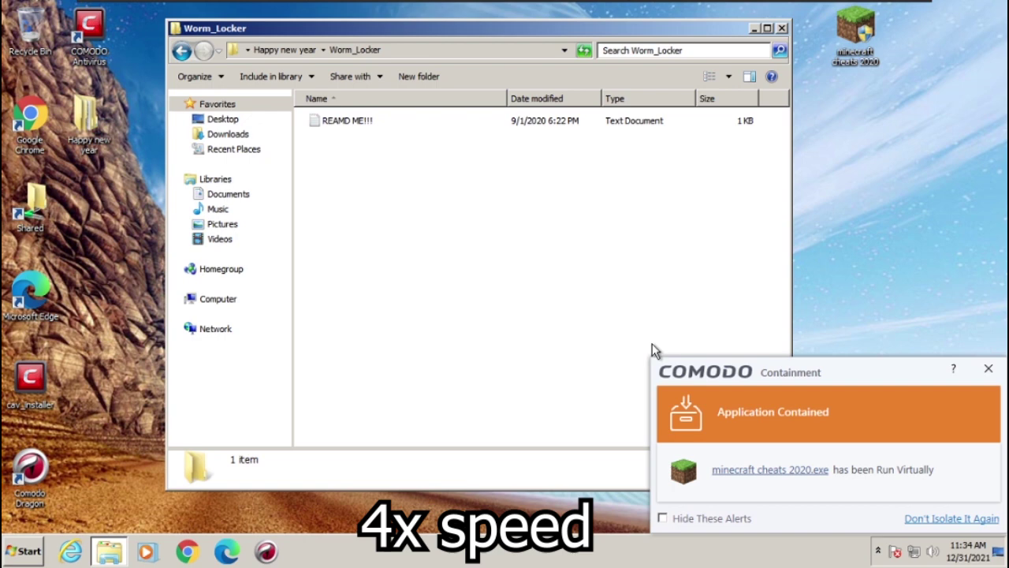
left_click(183, 52)
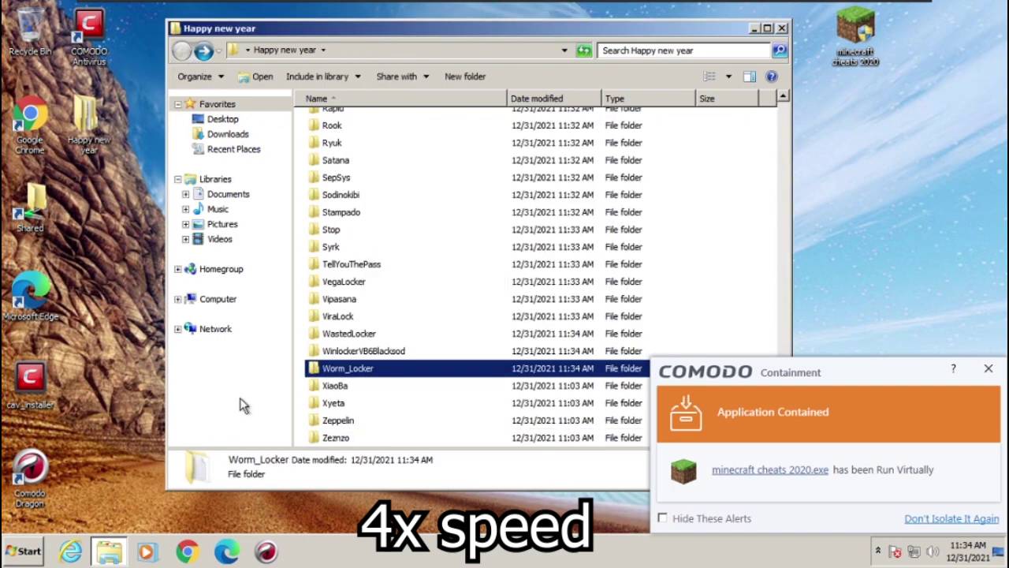
left_click(596, 338)
double_click(336, 386)
left_click(856, 31)
key("Delete")
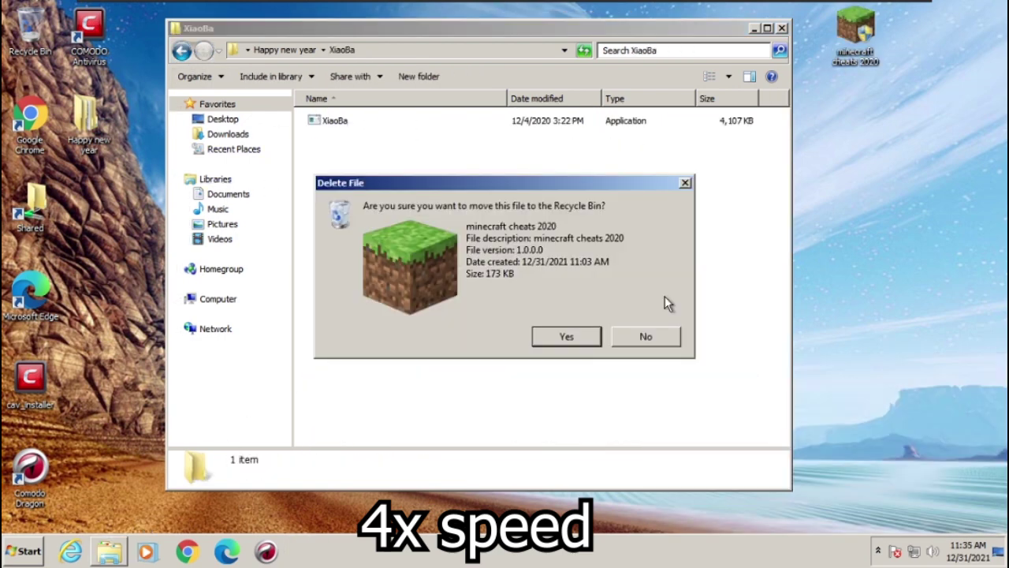
left_click(567, 337)
Step: Empty the Recycle Bin of the deleted minecraft cheats 2020 sample, confirming the permanent deletion
right_click(45, 29)
left_click(85, 55)
left_click(567, 337)
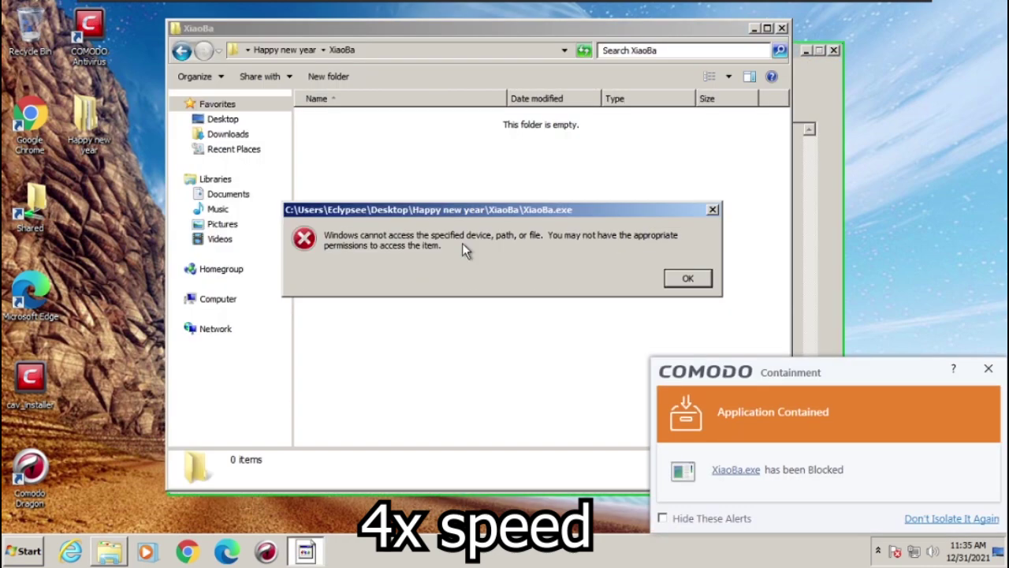
Step: Dismiss the XiaoBa access error and move the Worm Locker ransom window fully into view
key("Return")
left_click_drag(813, 291, 422, 87)
left_click_drag(891, 90, 809, 58)
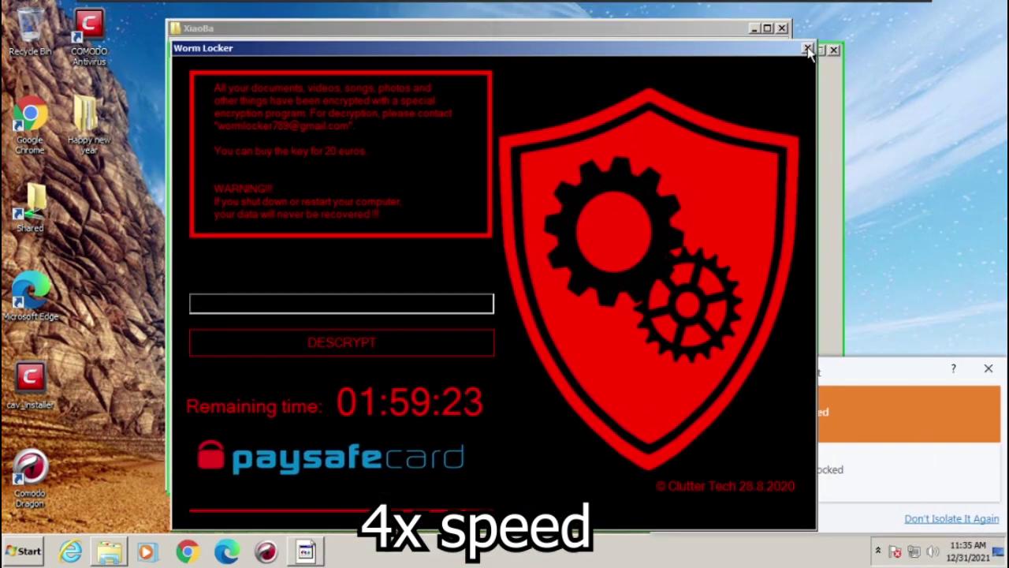
Step: End the Worm_Locker.exe process in Task Manager, confirming the termination
left_click(473, 523)
left_click(783, 105)
key("Delete")
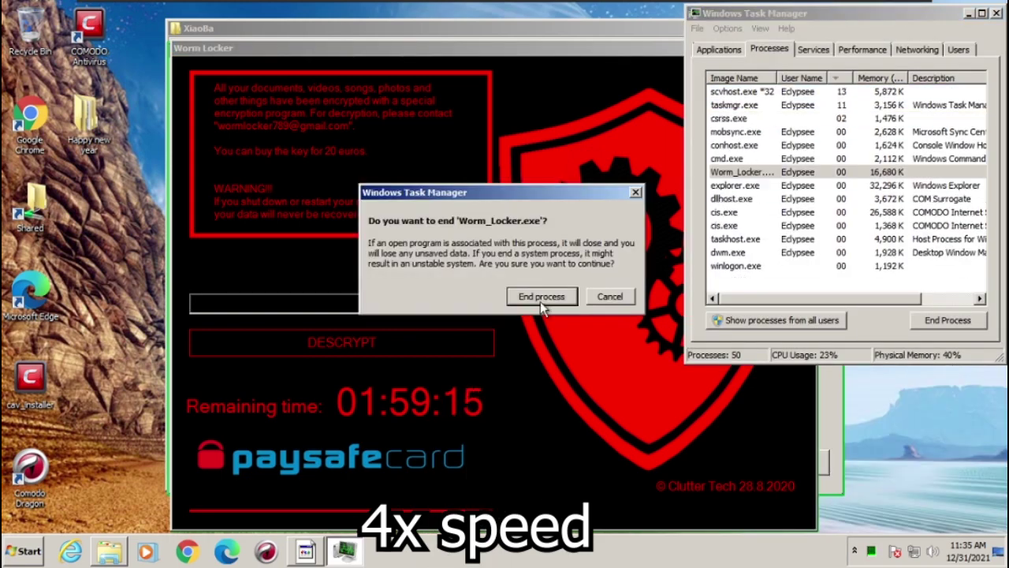
left_click(541, 297)
Step: Try to end the scvhost.exe *32 process in Task Manager
left_click(766, 92)
key("Delete")
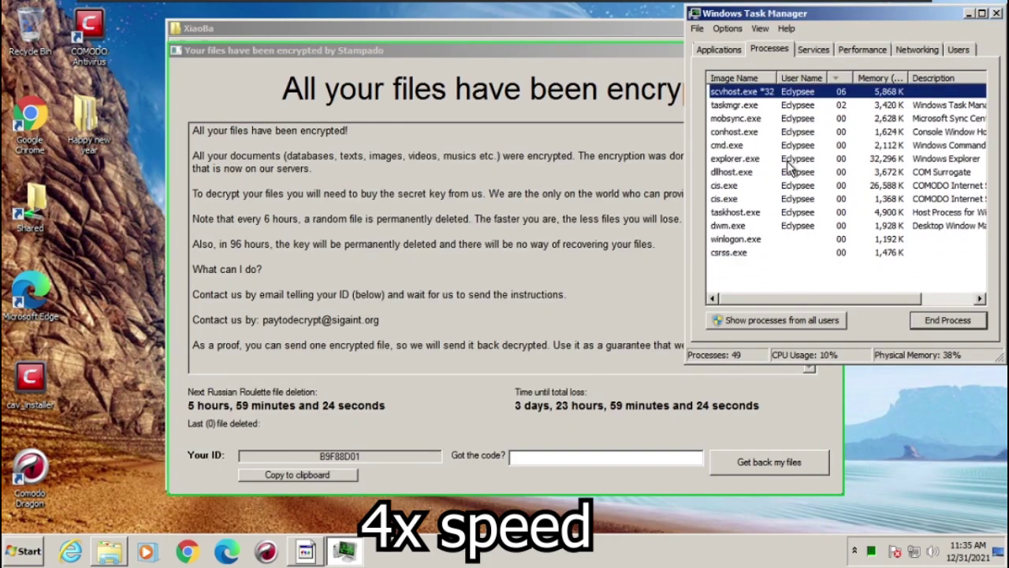
left_click(895, 44)
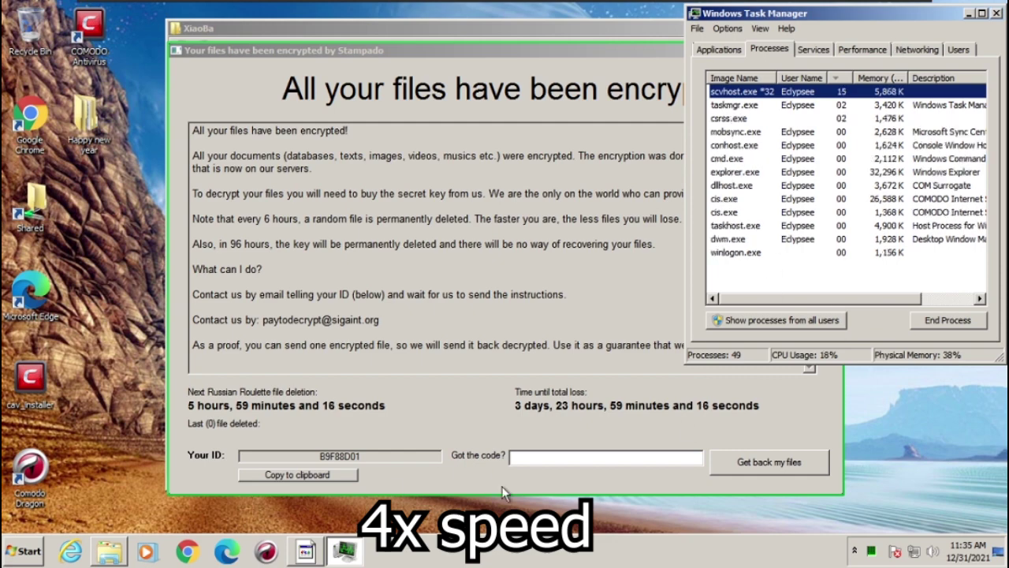
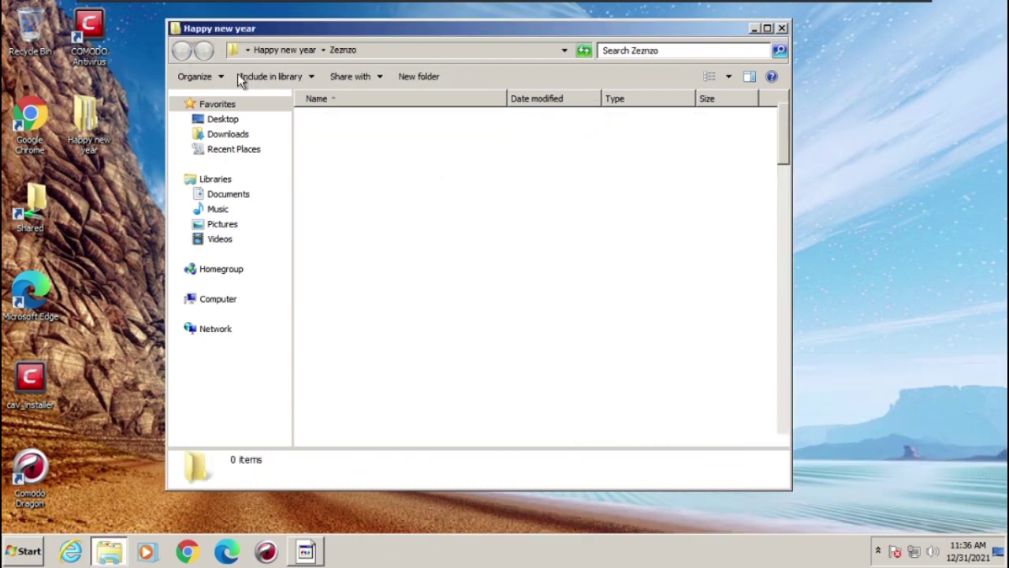
Step: Look through the Happy new year sample folders, close that window, and open the Shared network folder
key("BackSpace")
scroll(481, 295, "up", 7)
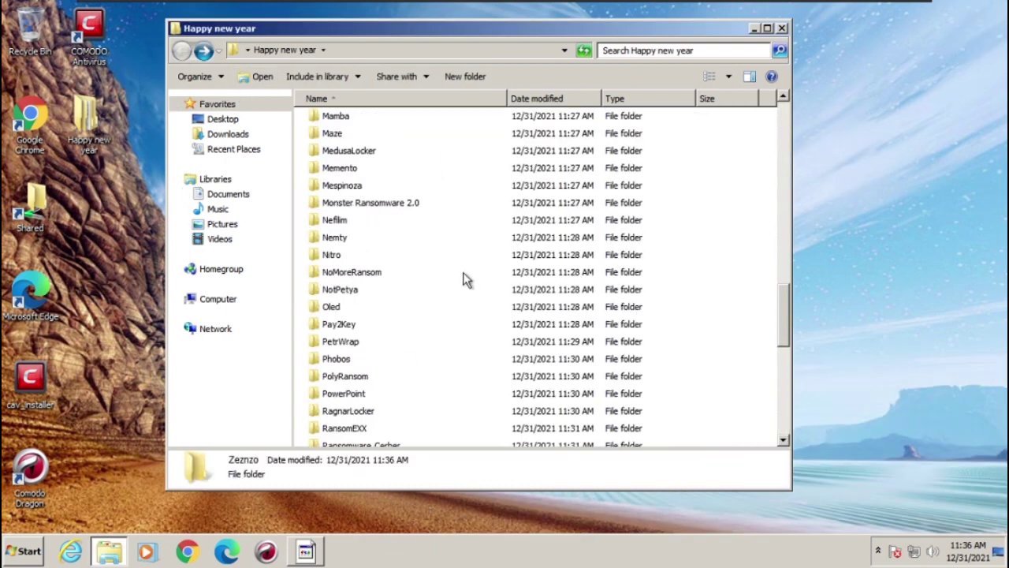
scroll(463, 277, "up", 7)
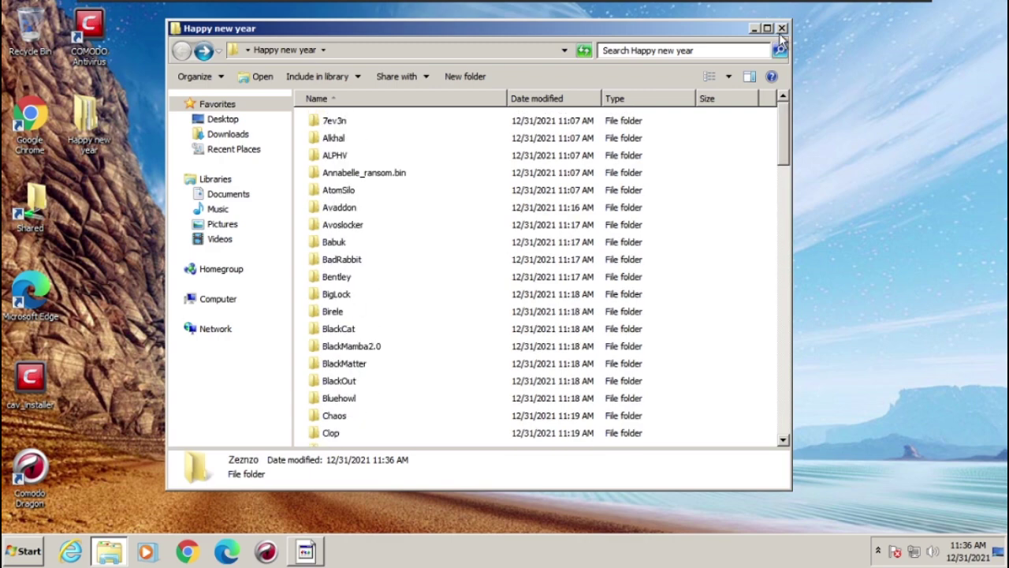
left_click(781, 29)
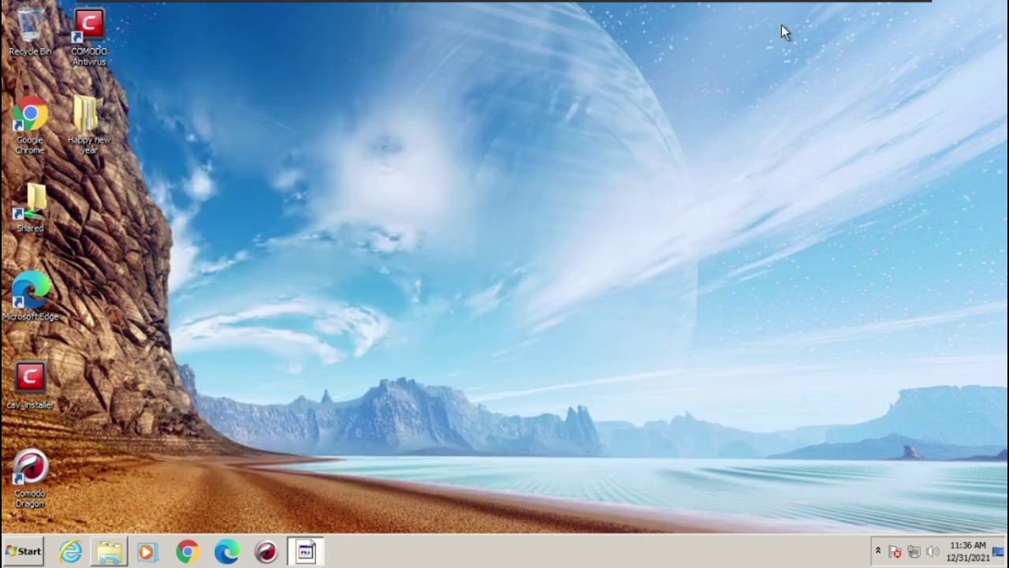
double_click(26, 199)
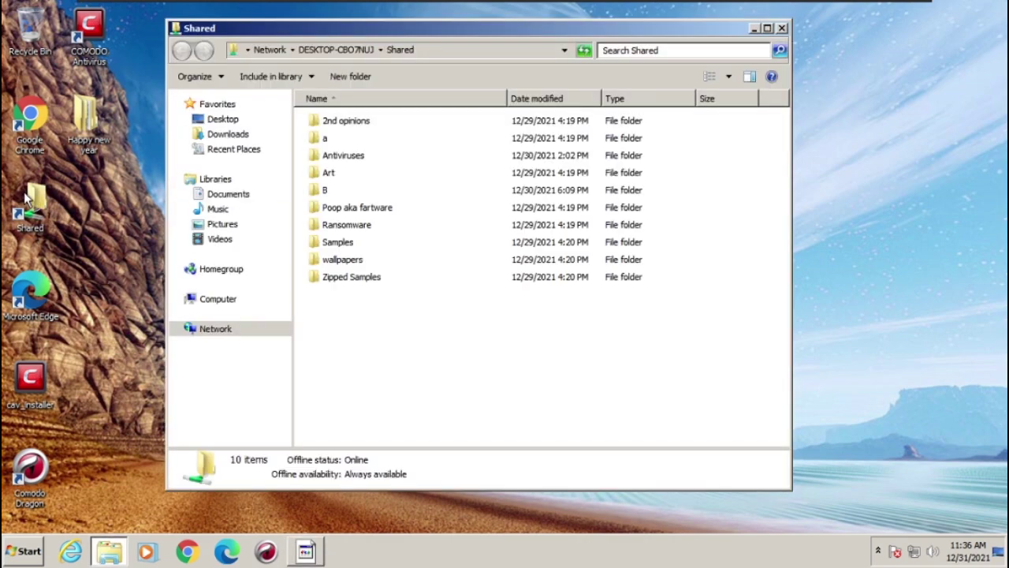
Step: Check the images in the shared wallpapers folder, close it, and bring the Stampado ransom window back into view
double_click(351, 263)
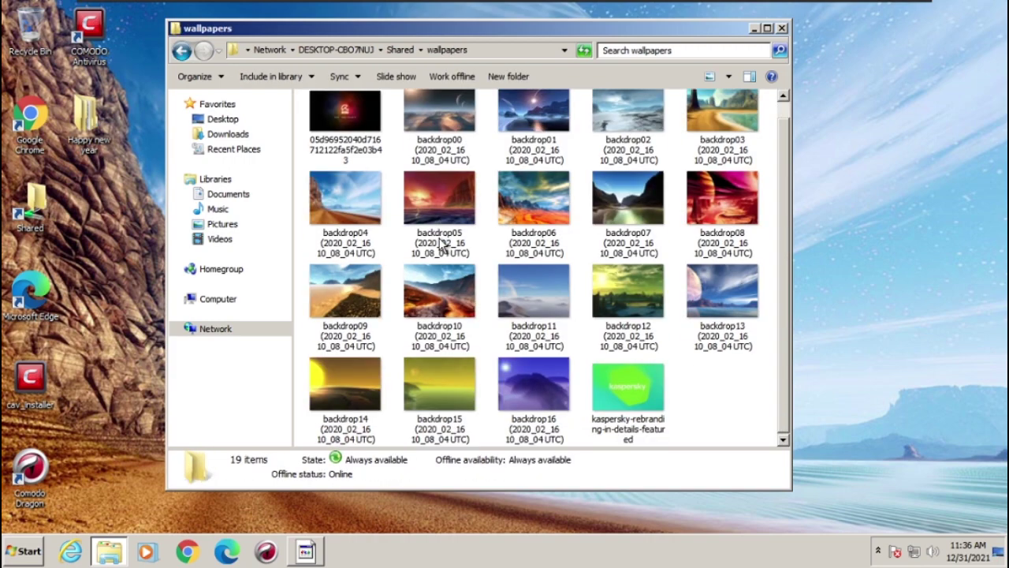
left_click(781, 27)
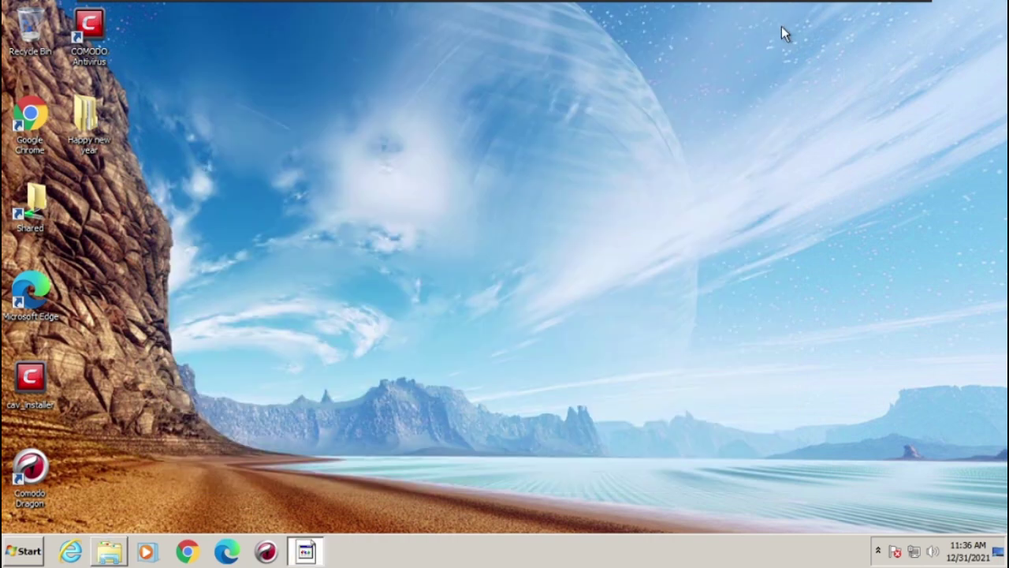
left_click(312, 552)
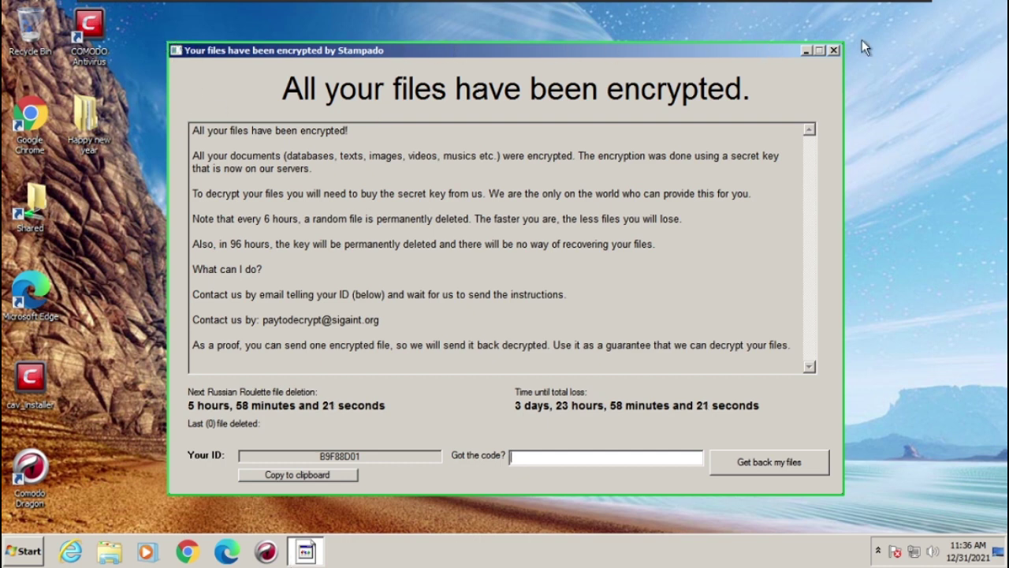
Step: Open Comodo Antivirus, inspect its list of contained active processes, and close the list
left_click(84, 21)
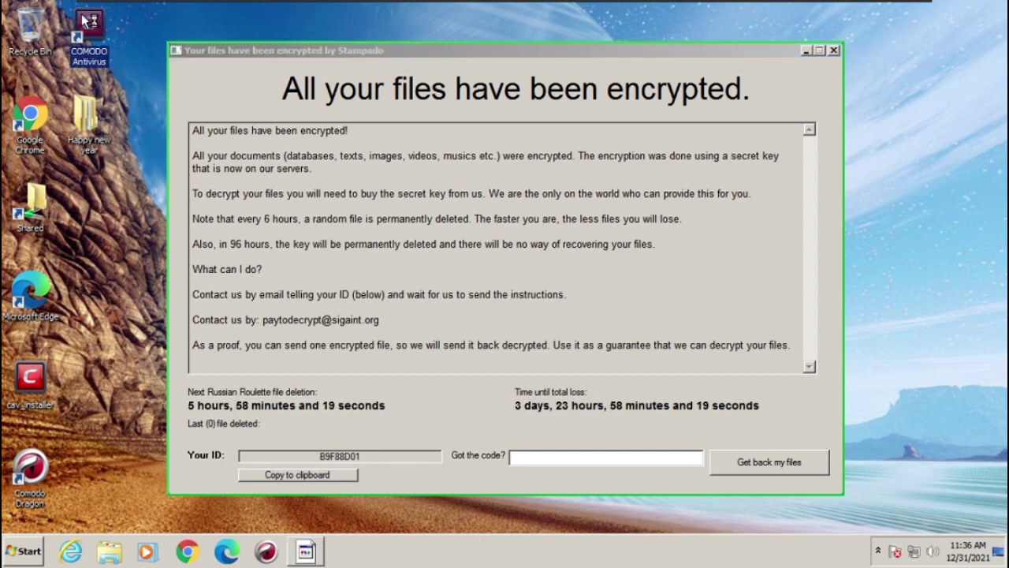
double_click(84, 21)
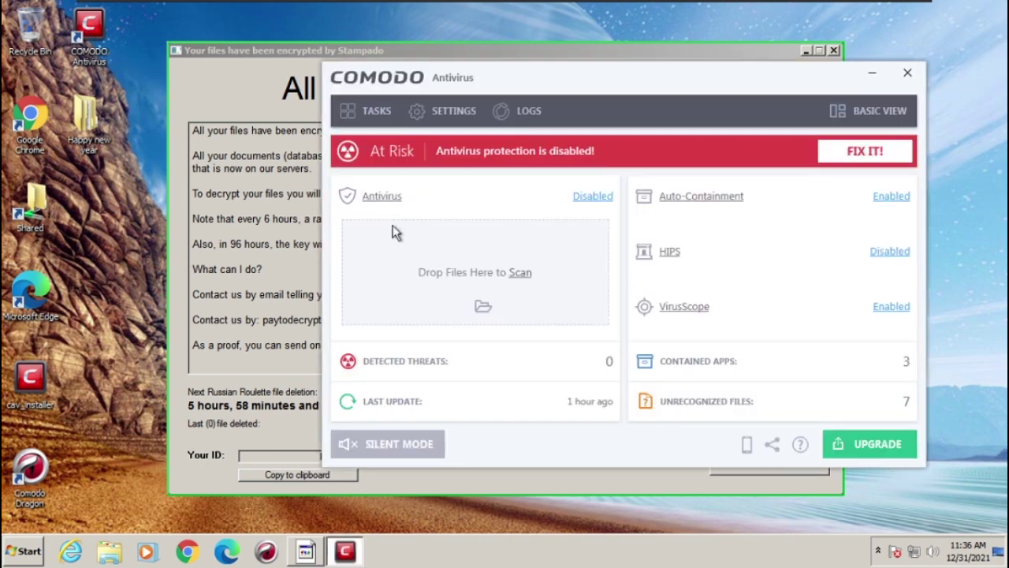
left_click(694, 361)
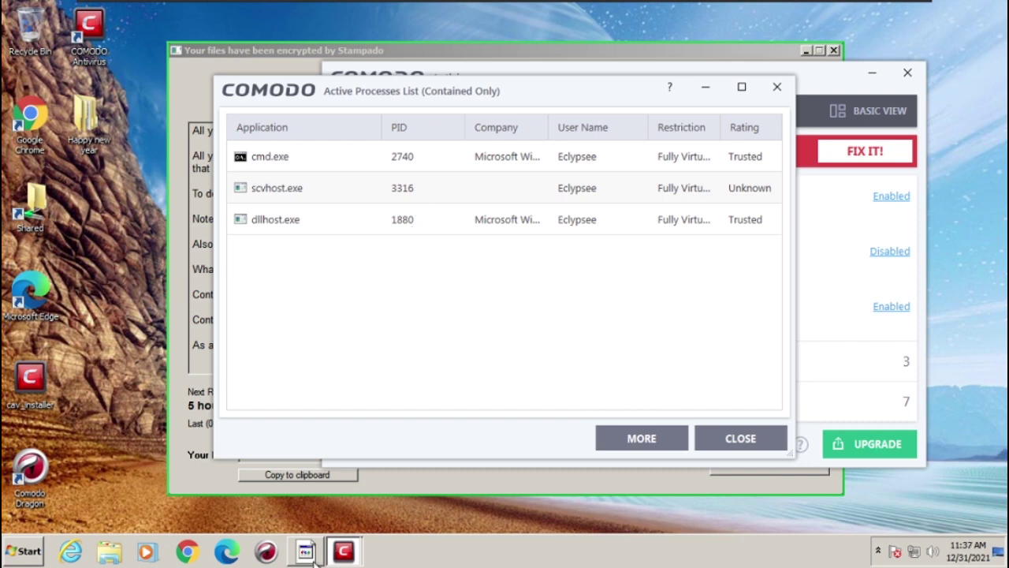
right_click(404, 552)
left_click(669, 315)
left_click(745, 446)
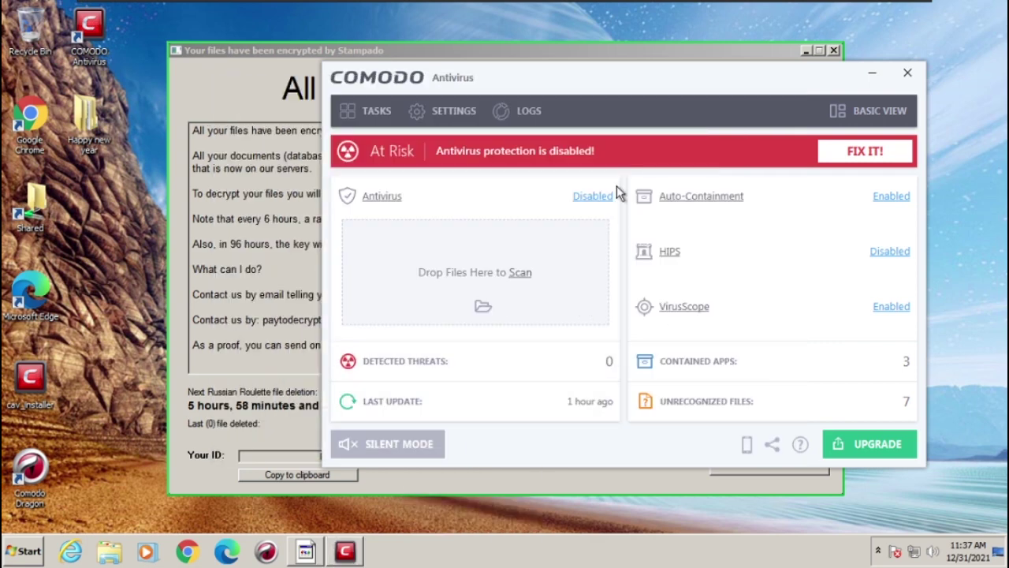
Step: Review the Containment Settings and Auto-Containment rules, glance at the User Interface settings, and leave everything unmodified
left_click(676, 197)
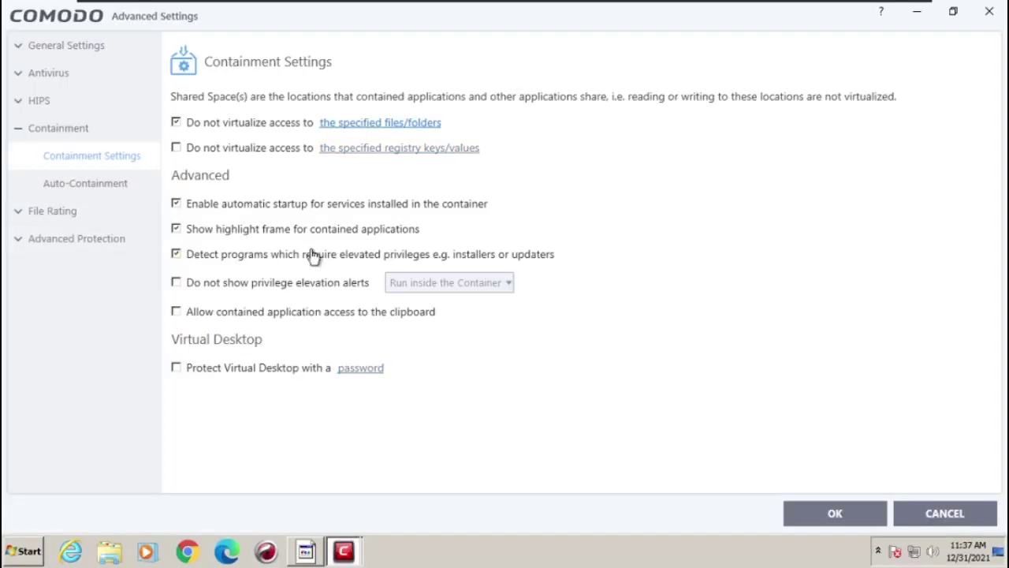
left_click(79, 183)
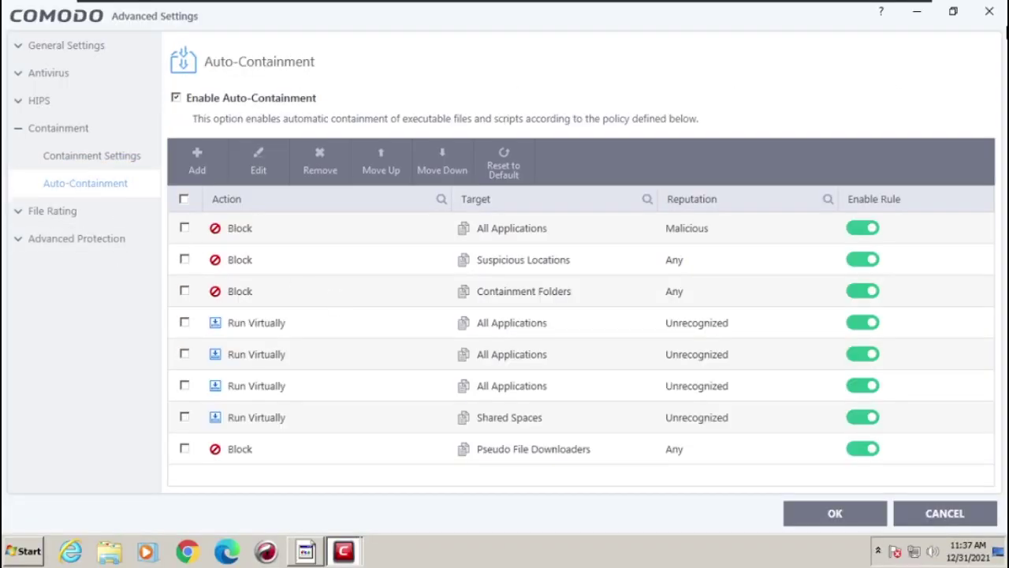
left_click(990, 11)
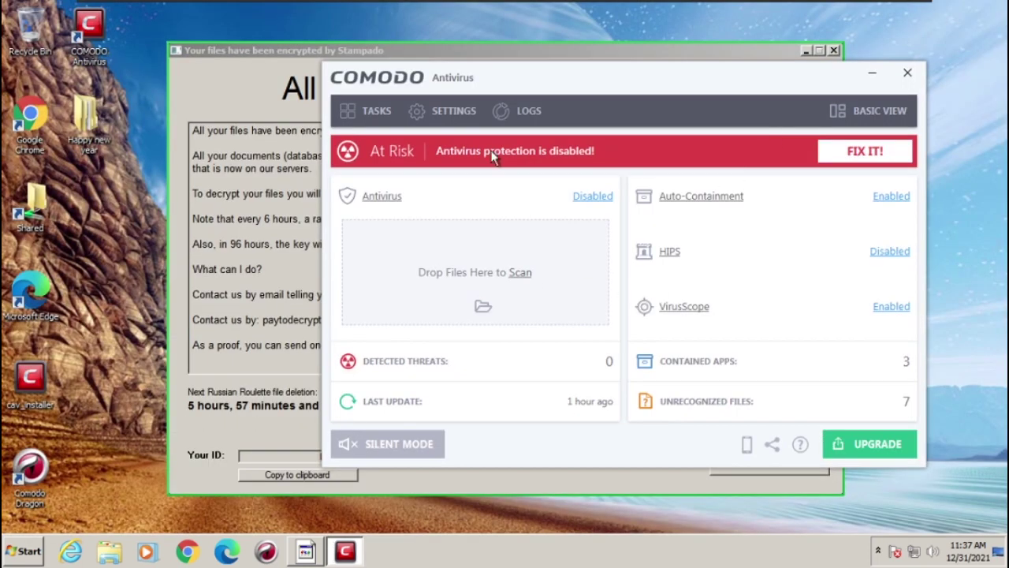
left_click(451, 110)
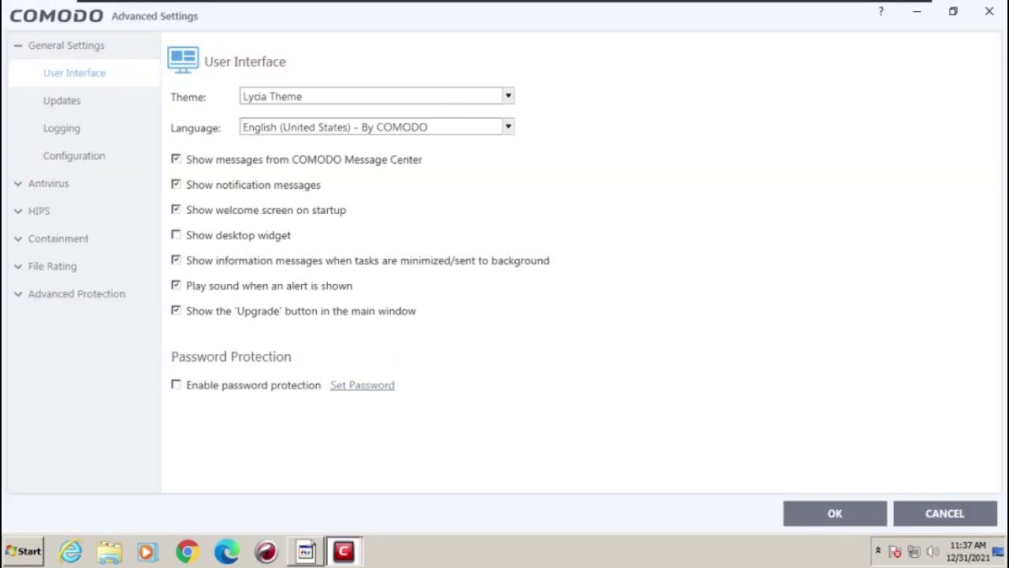
key("Escape")
Step: Try to reset the container from Comodo's containment tasks and close the reset dialog
left_click(353, 109)
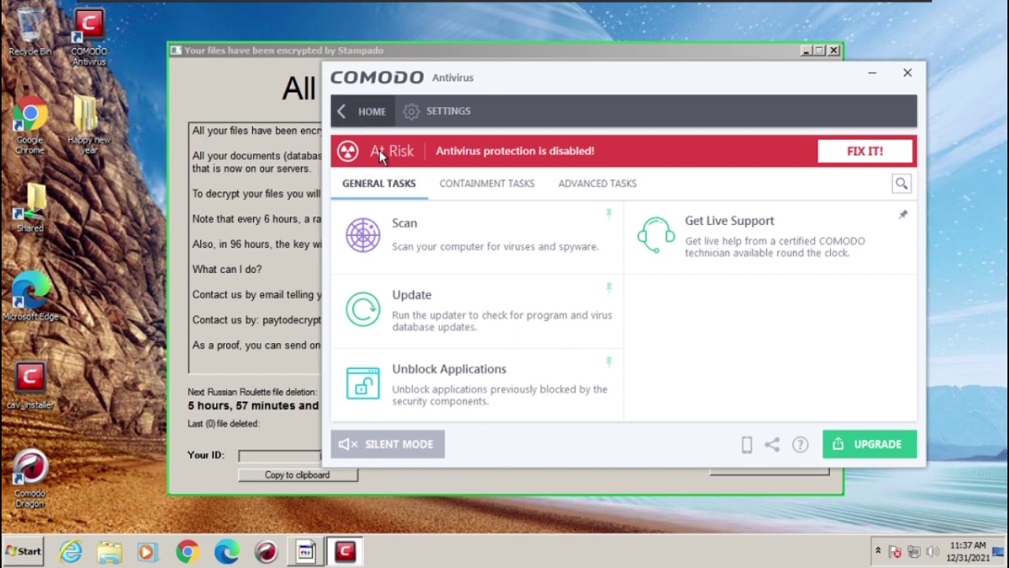
left_click(467, 185)
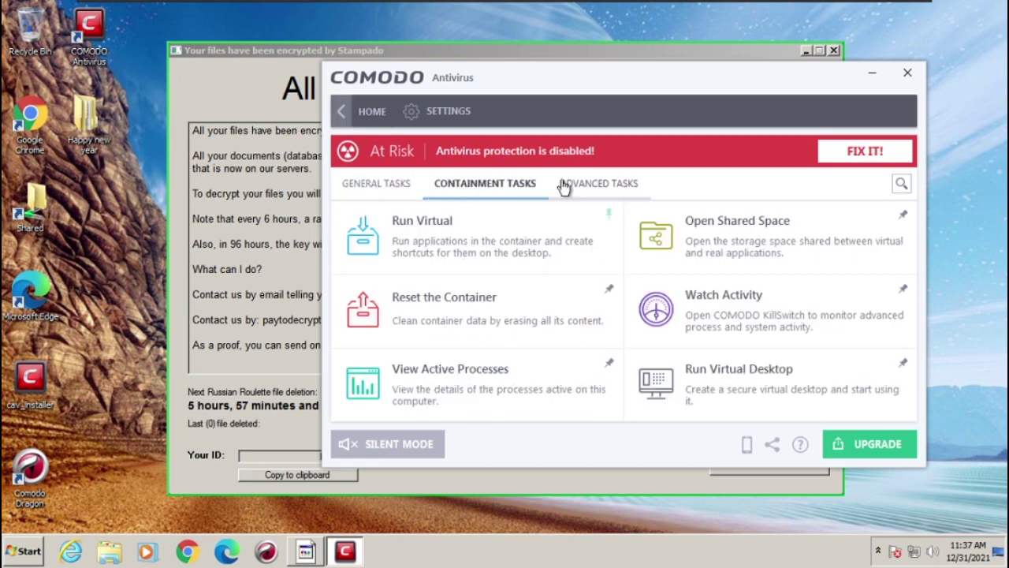
left_click(507, 341)
left_click(545, 309)
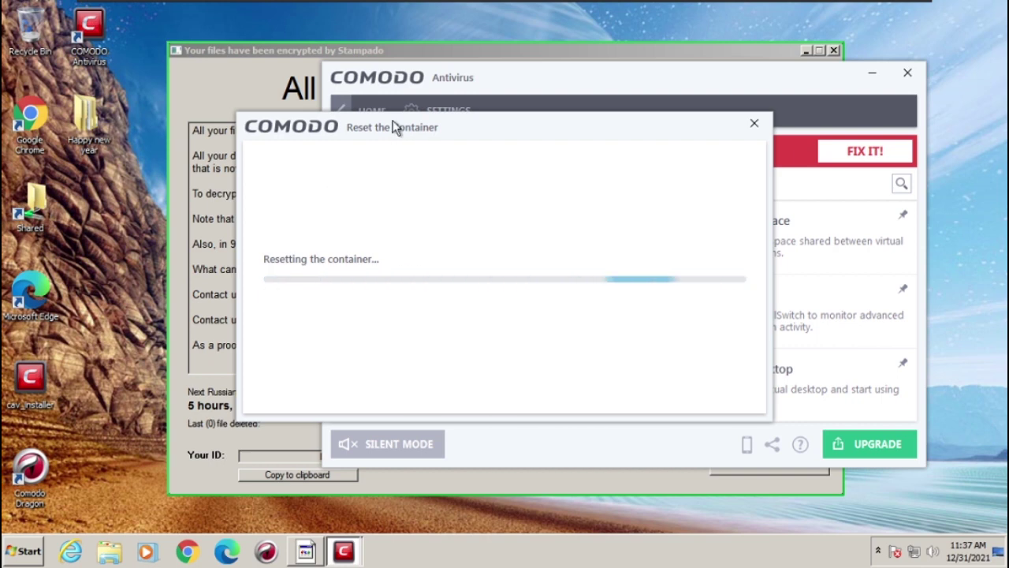
left_click_drag(394, 128, 446, 90)
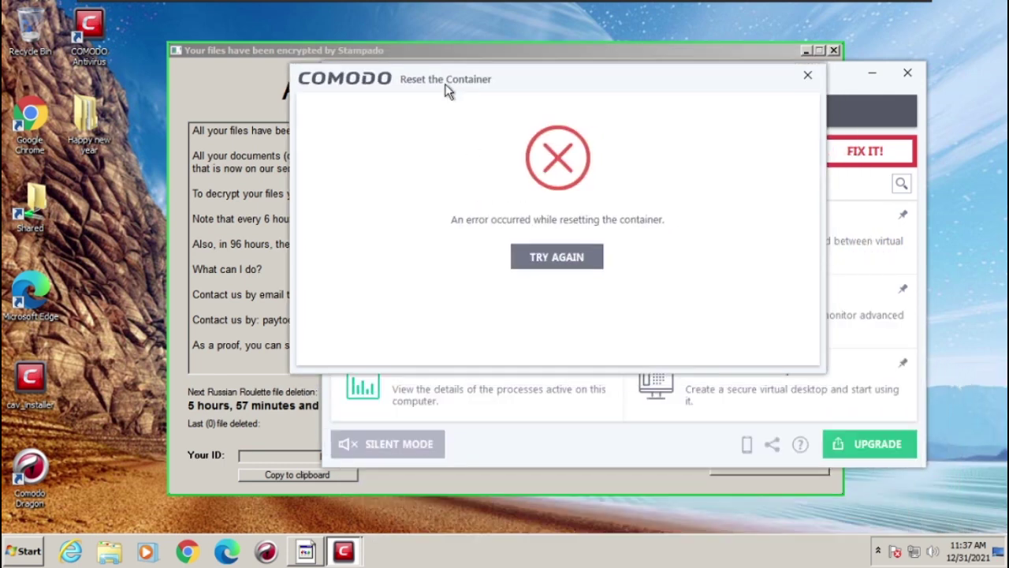
left_click(808, 75)
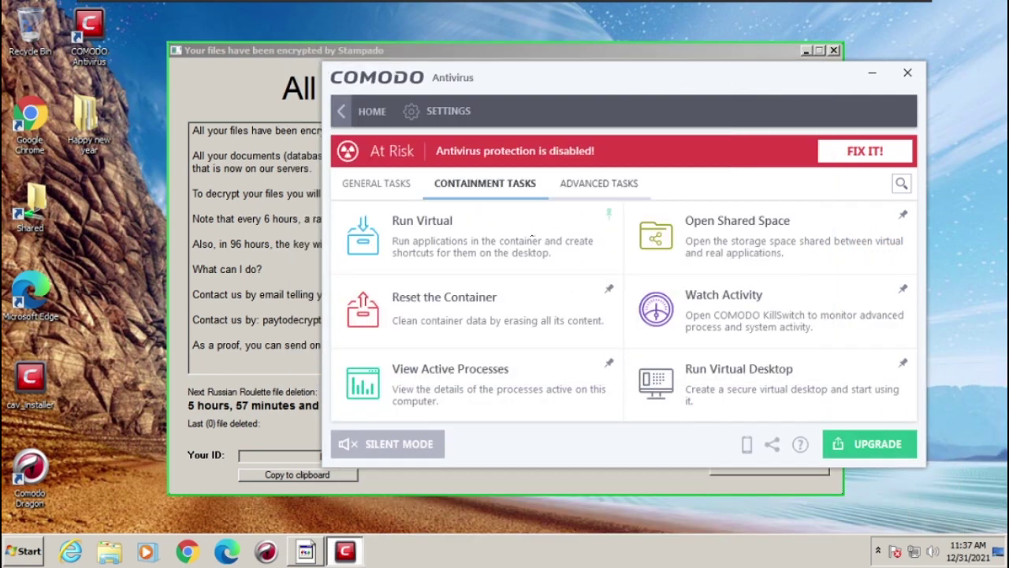
Step: Look at the Run Virtual option, inspect the full list of active processes, and close both windows
left_click(509, 268)
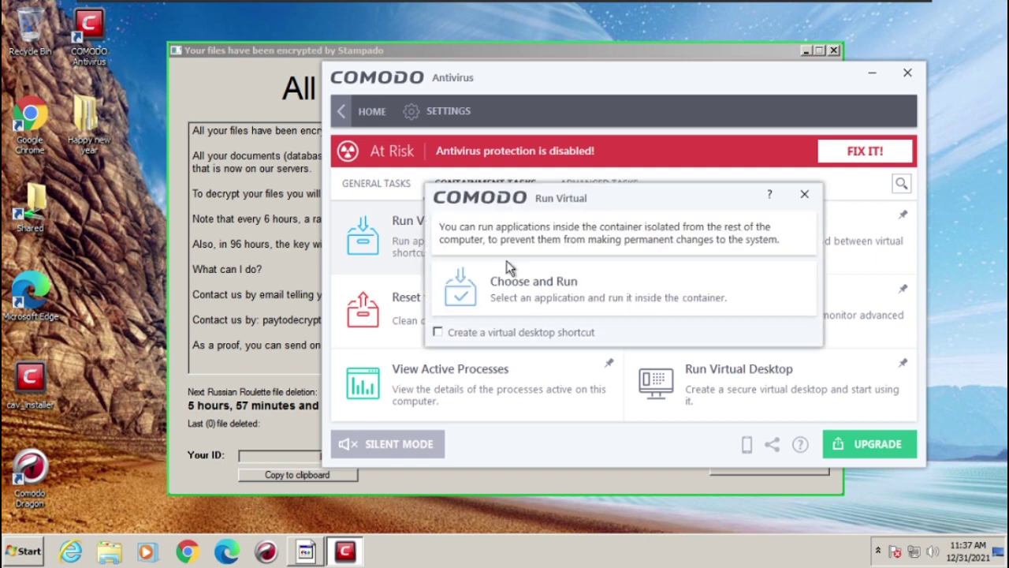
left_click(803, 194)
left_click(505, 373)
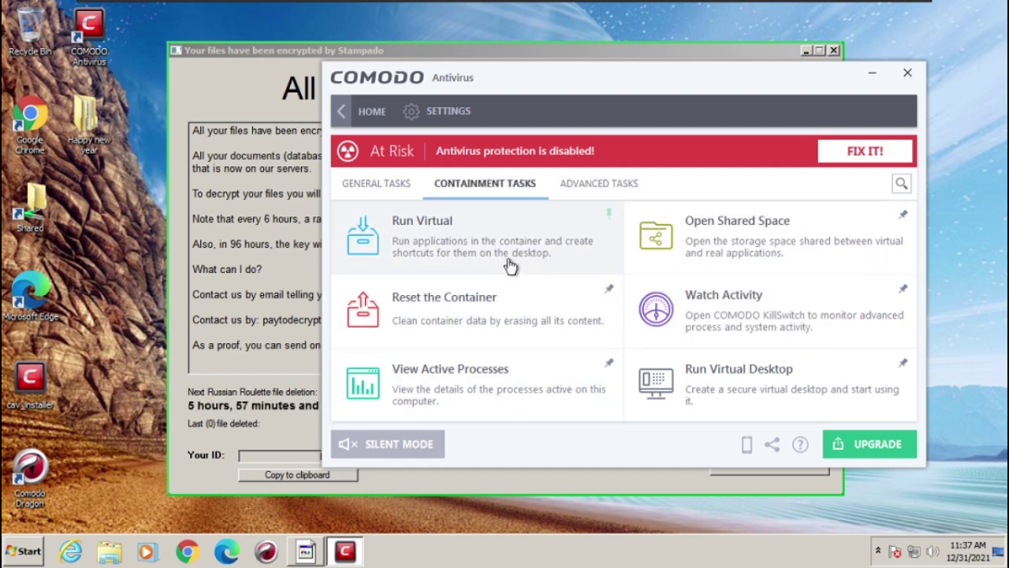
scroll(337, 238, "down", 10)
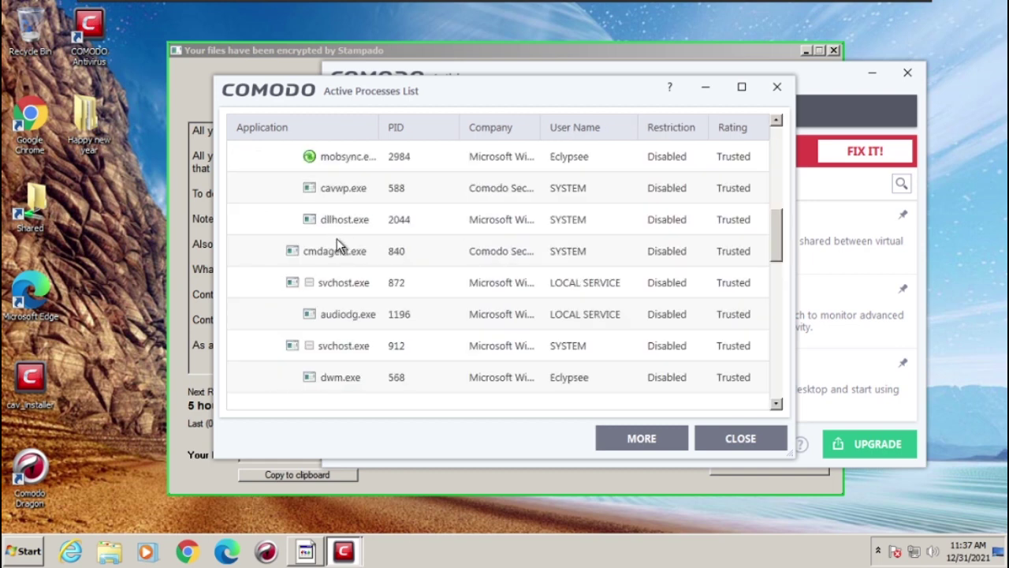
scroll(337, 238, "up", 2)
scroll(336, 239, "up", 10)
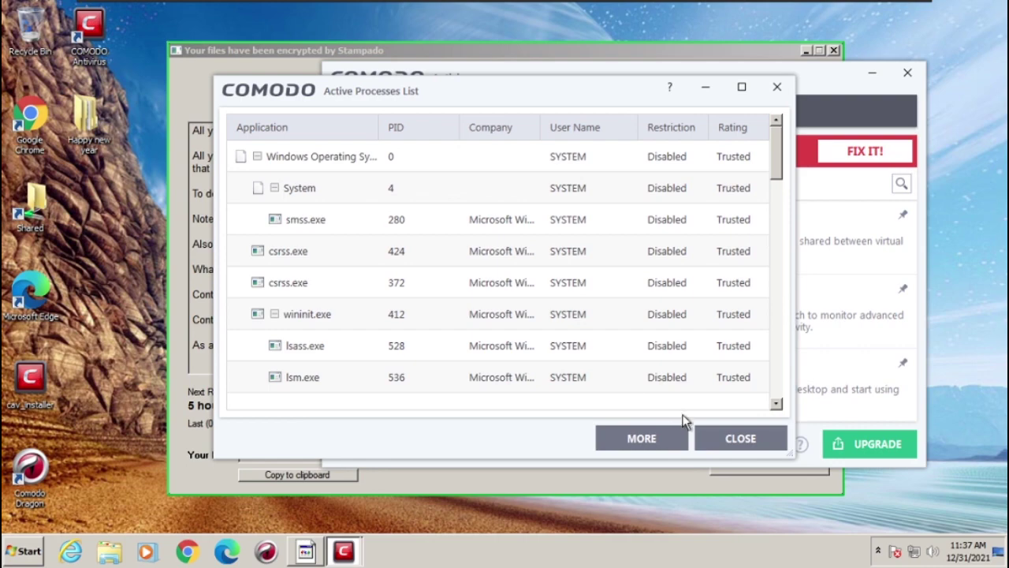
left_click(740, 438)
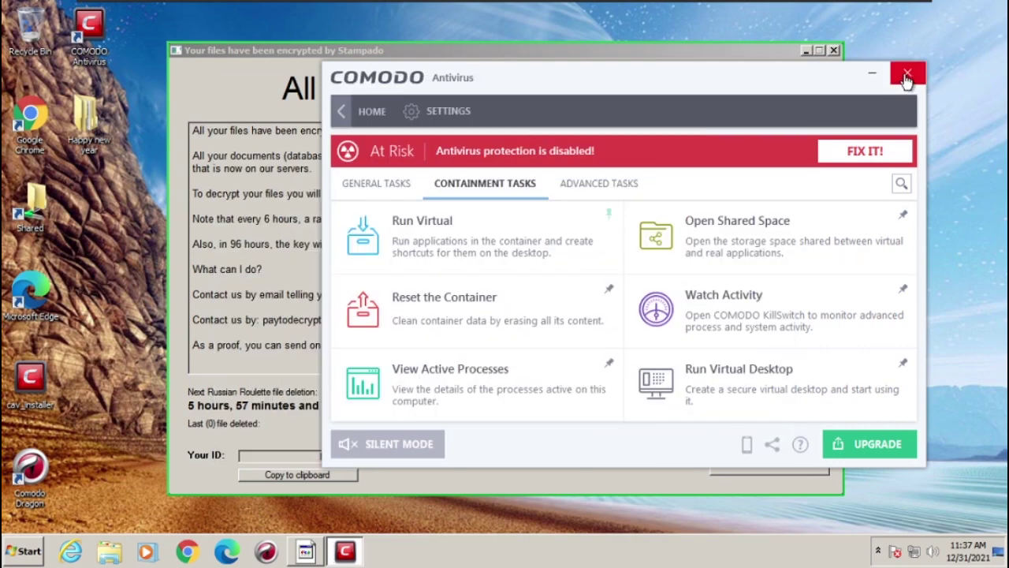
Step: Close Comodo Antivirus, shift the Stampado ransom window aside, and minimize it
left_click(905, 76)
left_click_drag(718, 57, 832, 48)
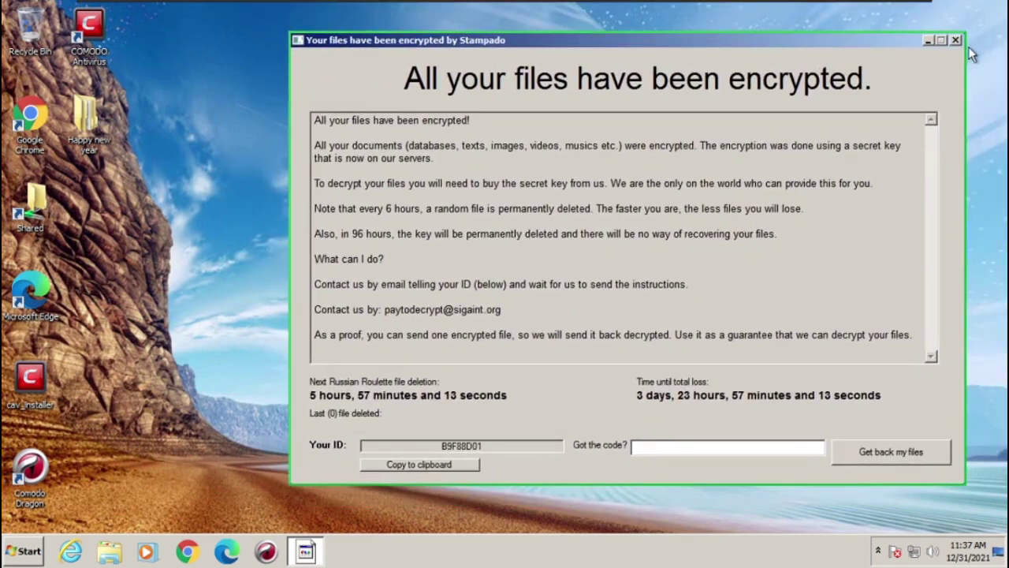
left_click(928, 41)
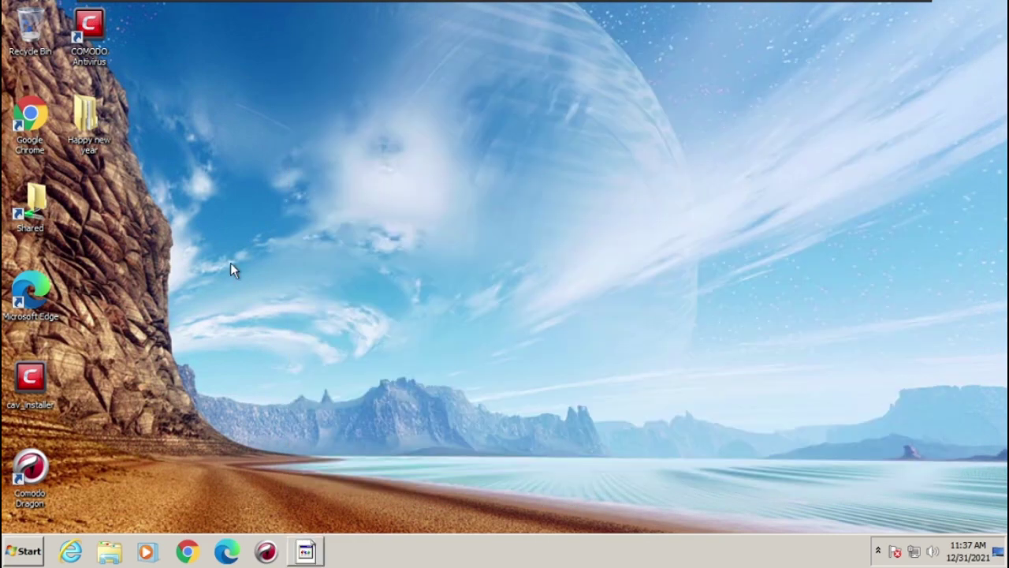
Step: Copy HitmanPro_x64 from the shared 2nd opinions folder to the desktop and close the folder window
double_click(30, 204)
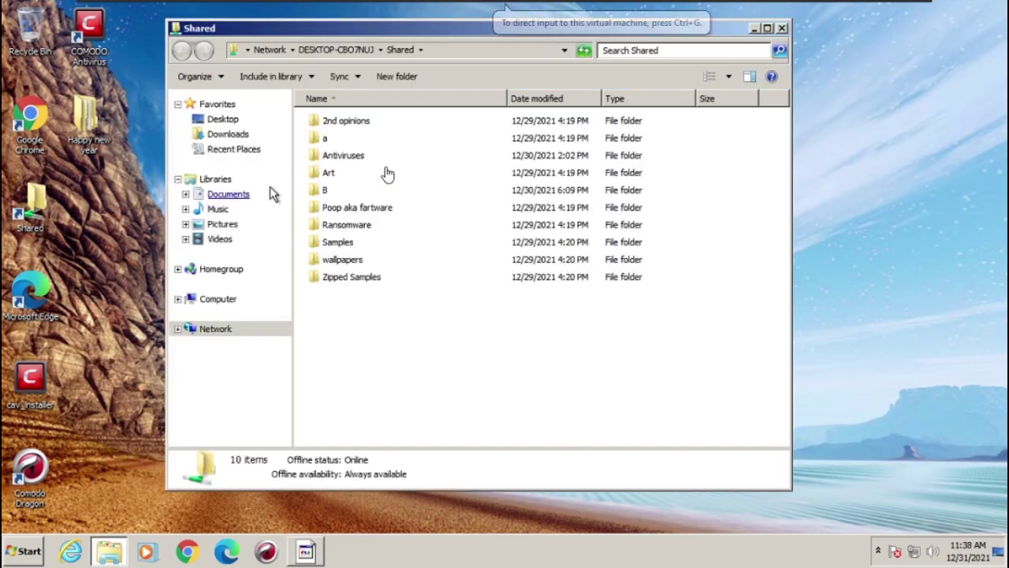
left_click(270, 194)
double_click(374, 120)
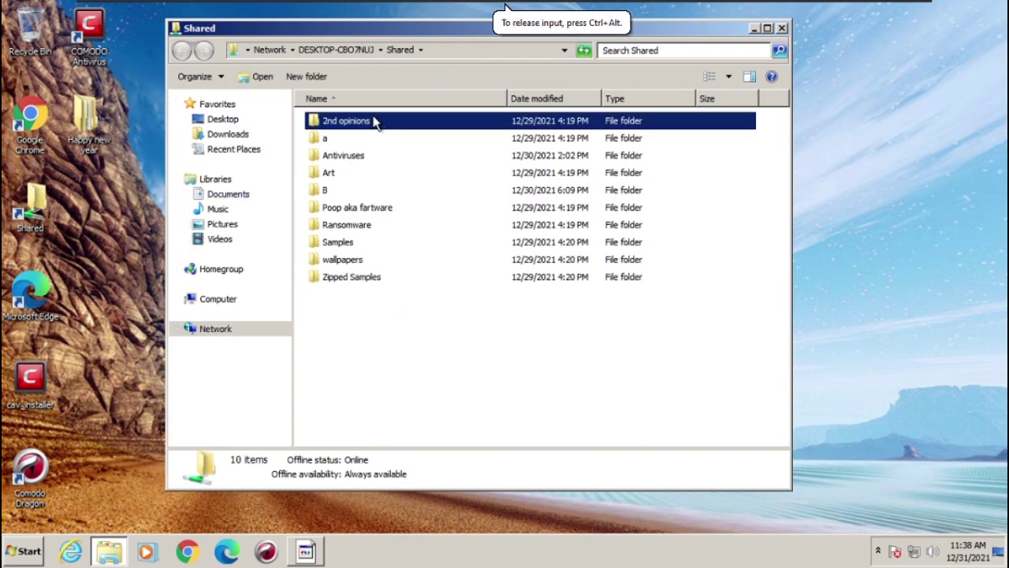
left_click_drag(381, 142, 94, 212)
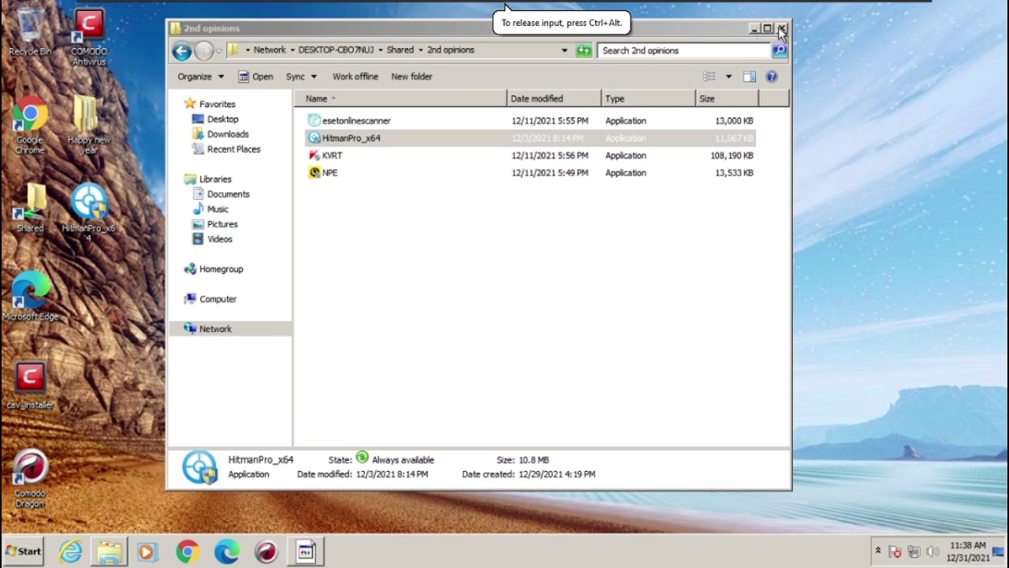
left_click(782, 28)
Step: Launch HitmanPro from the desktop, allow it to make changes, and keep its window in front of the ransom window
left_click(95, 209)
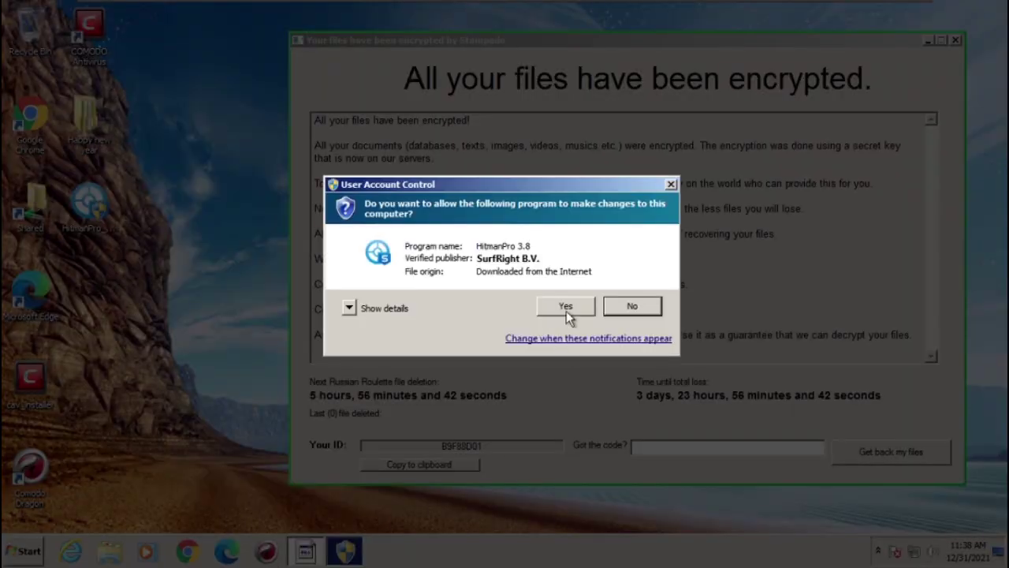
left_click(568, 307)
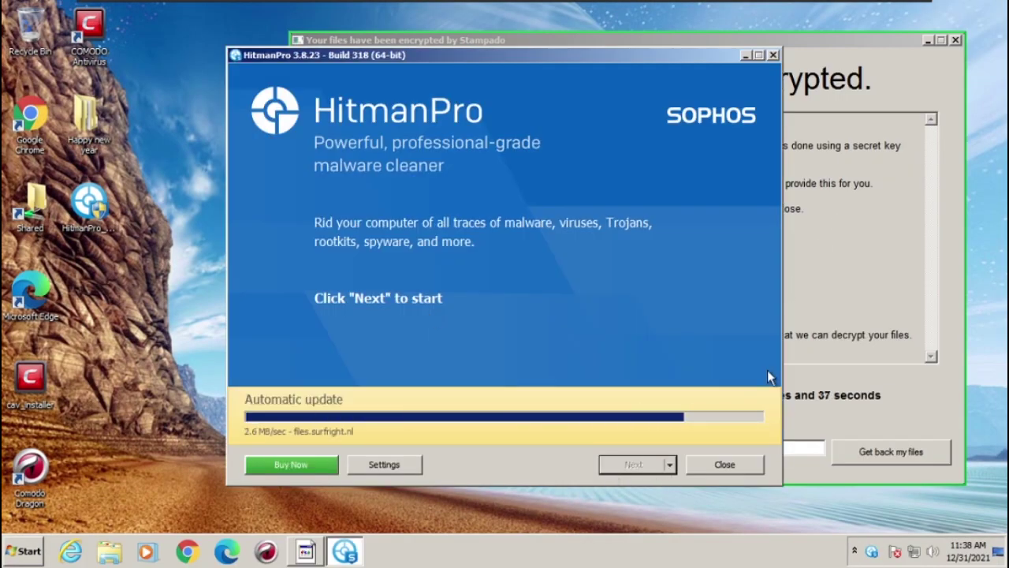
left_click(803, 62)
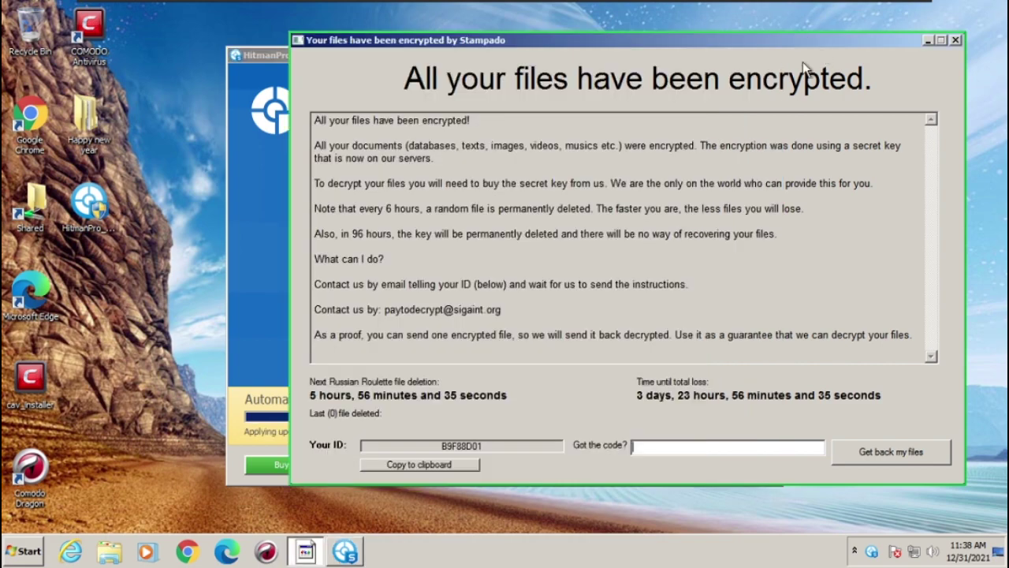
left_click(283, 277)
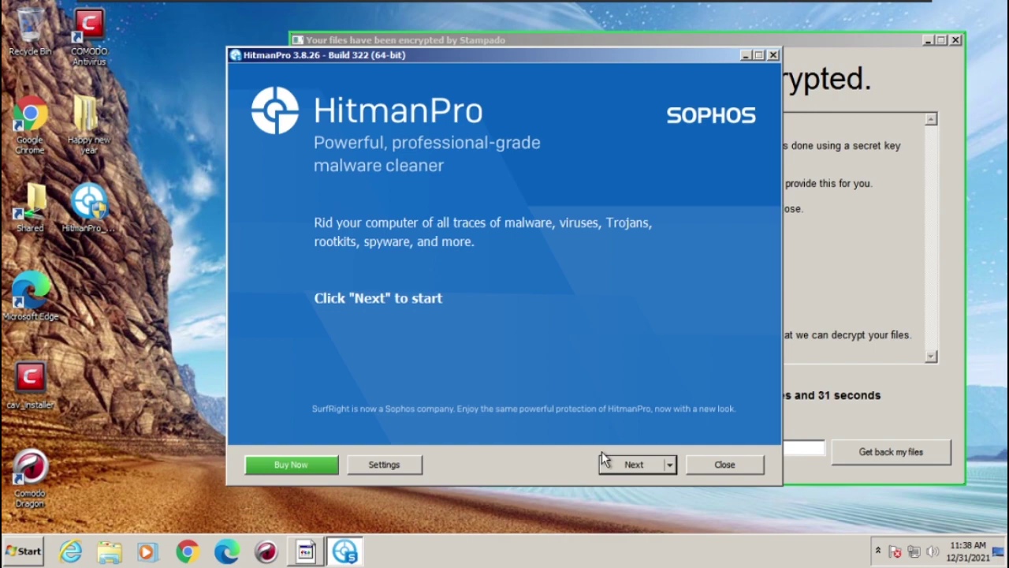
Step: Accept HitmanPro's license agreement, choose a one-time scan without storing a copy, and start the scan
left_click(603, 462)
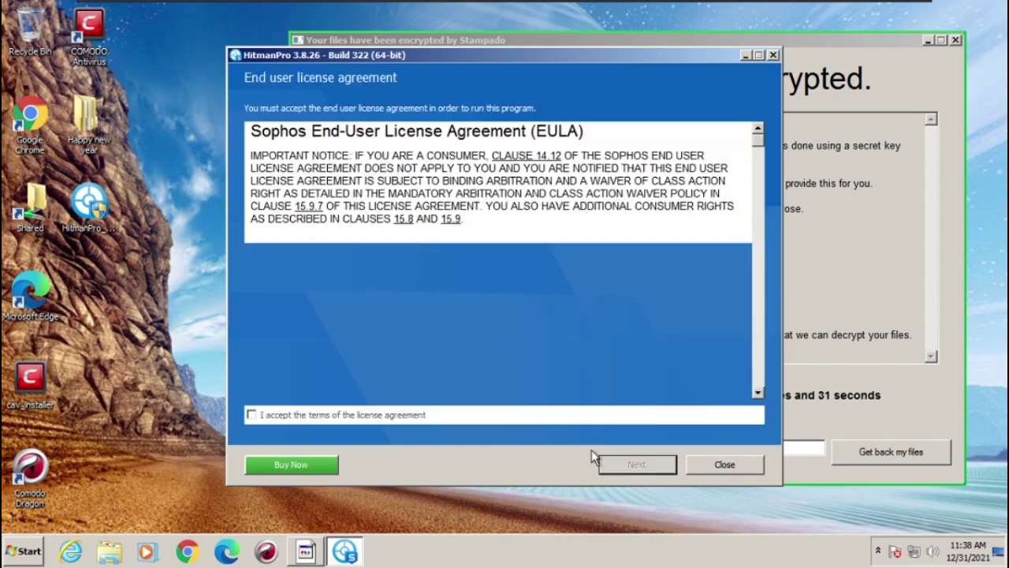
left_click(351, 415)
left_click(639, 465)
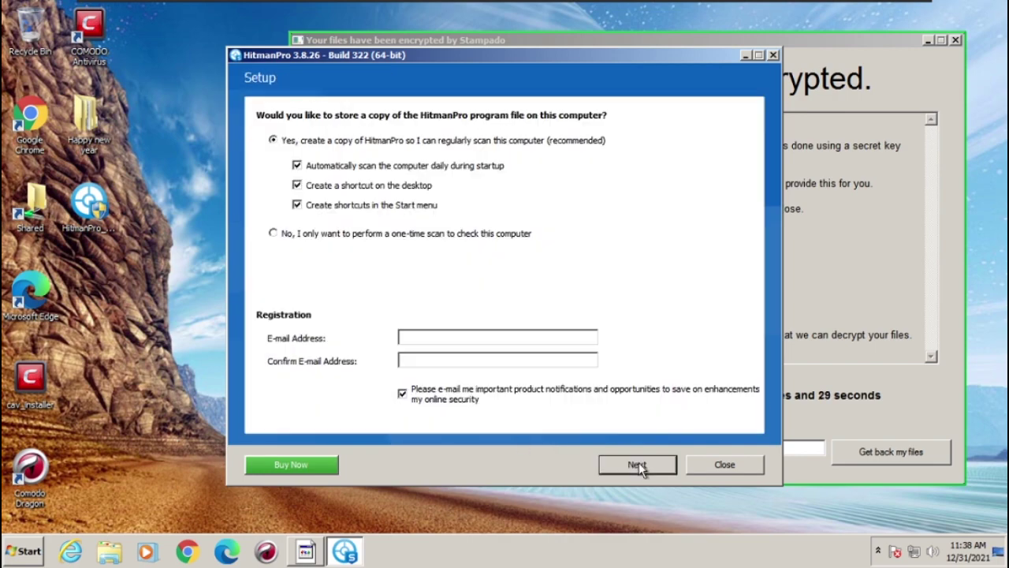
left_click(395, 233)
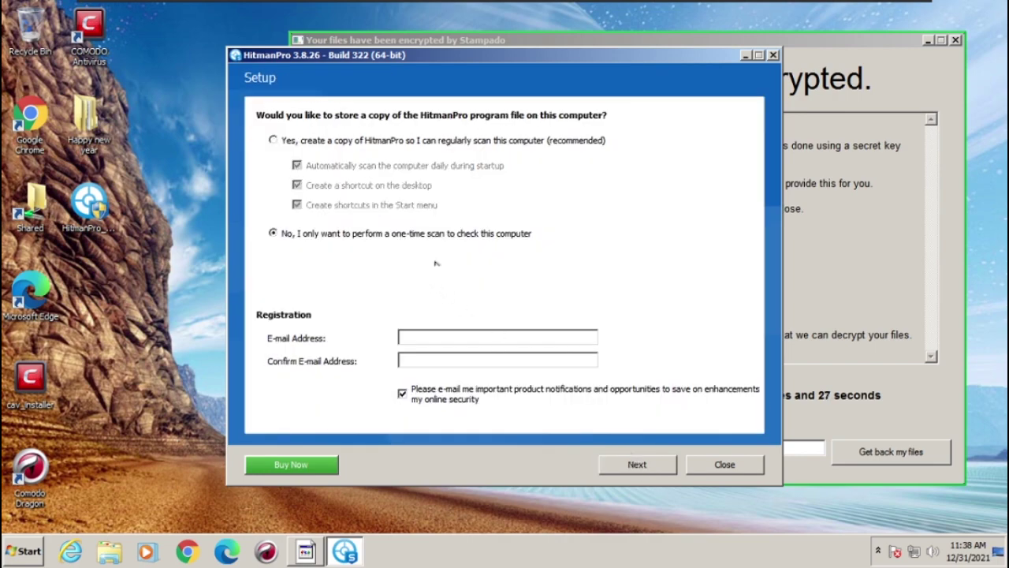
left_click(635, 464)
Step: Shift the HitmanPro window slightly and examine the scan results for the shared Samples and Ransomware folders
left_click_drag(644, 60, 624, 57)
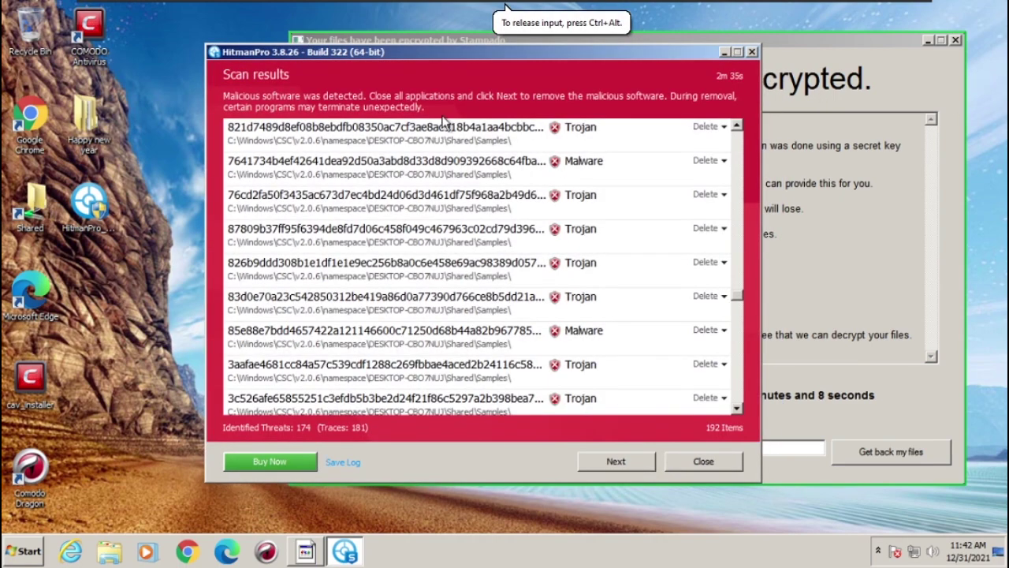
scroll(446, 292, "up", 5)
scroll(378, 300, "up", 3)
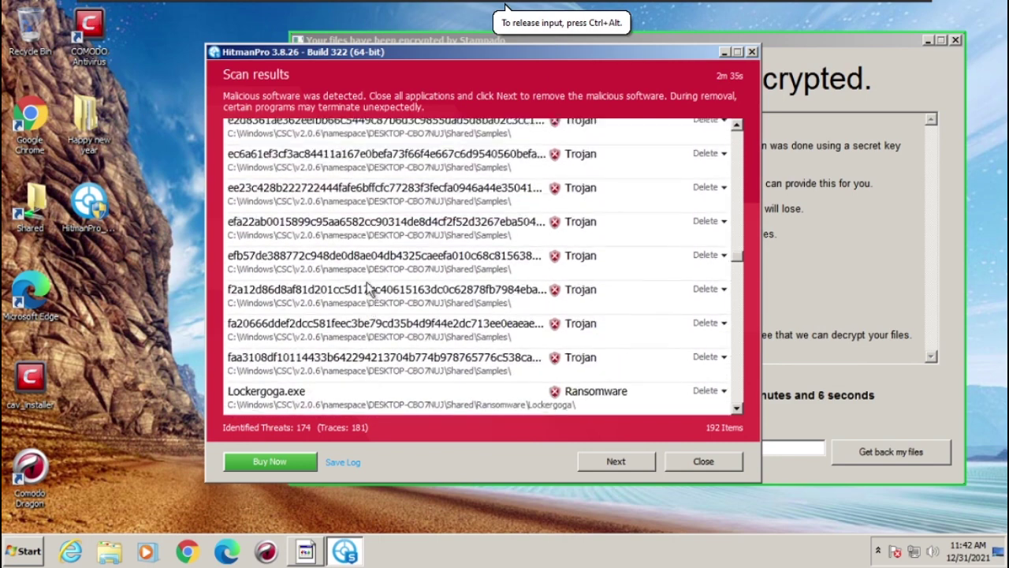
scroll(300, 272, "down", 2)
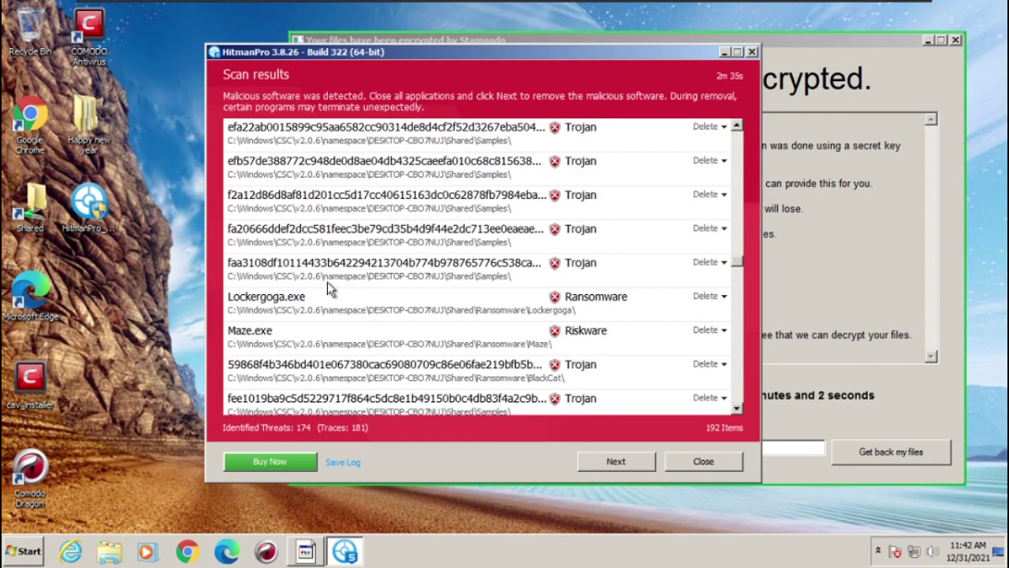
scroll(304, 331, "up", 10)
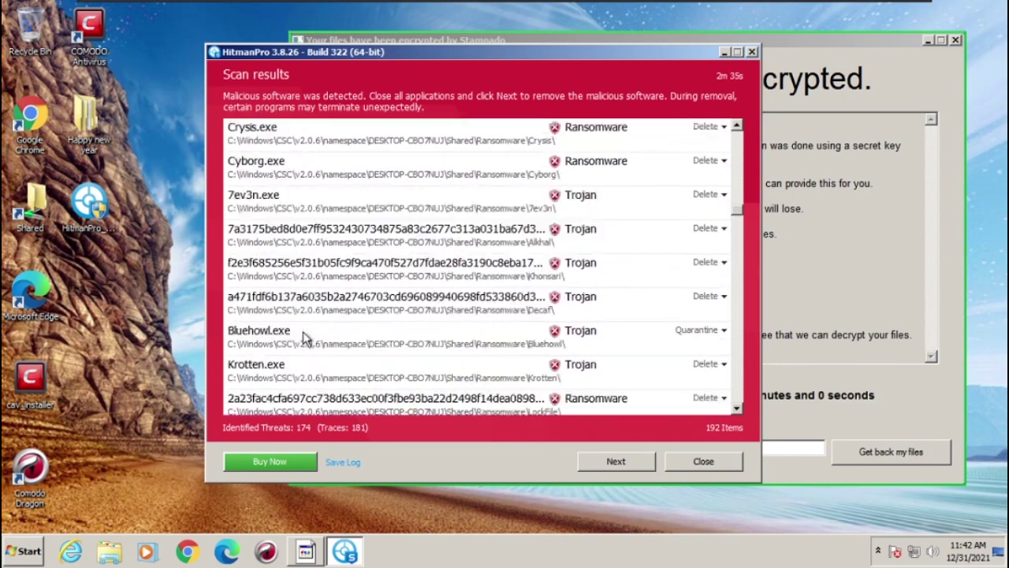
scroll(303, 335, "up", 3)
scroll(303, 335, "down", 2)
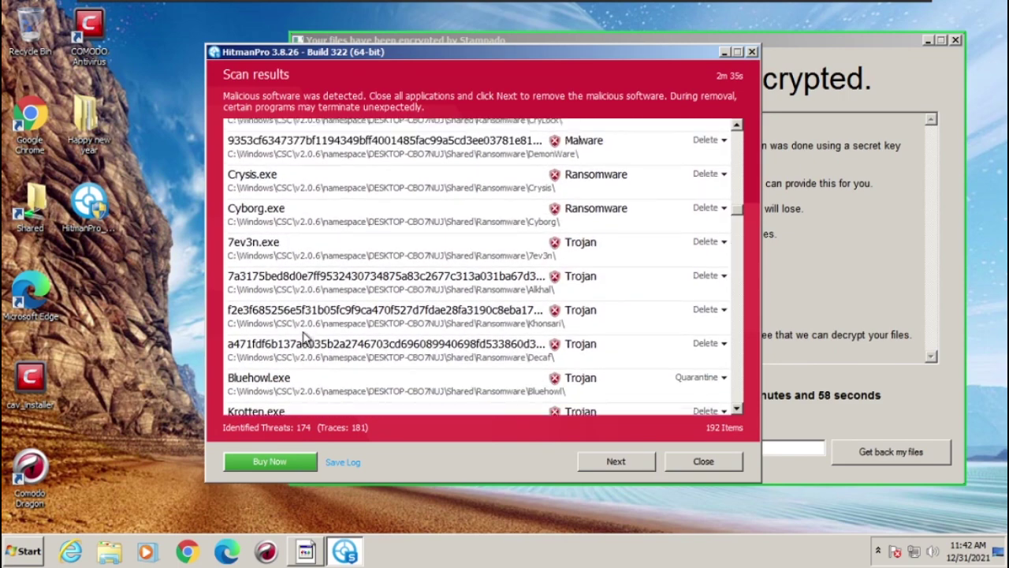
scroll(304, 335, "up", 2)
scroll(304, 335, "down", 6)
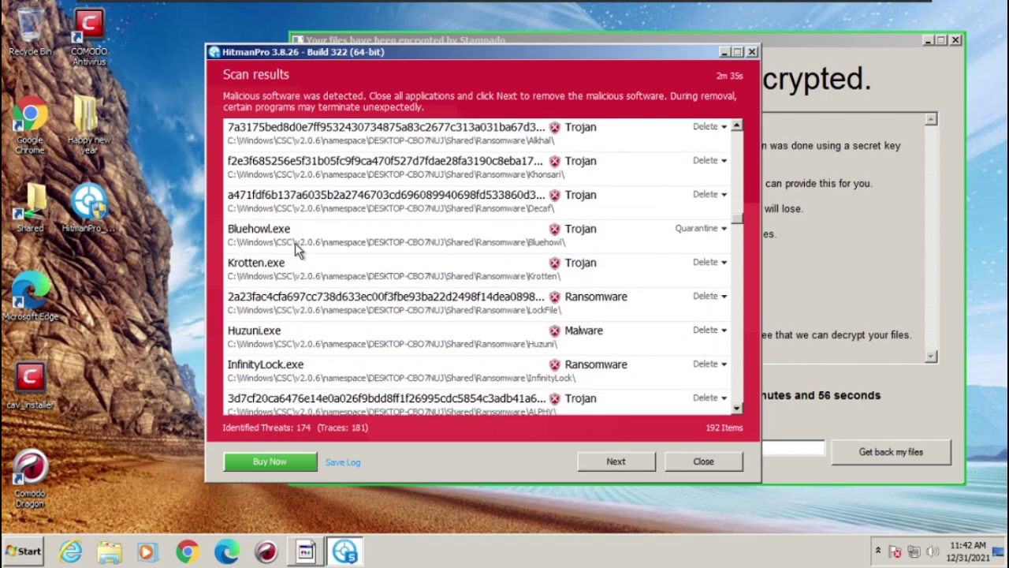
scroll(330, 347, "up", 8)
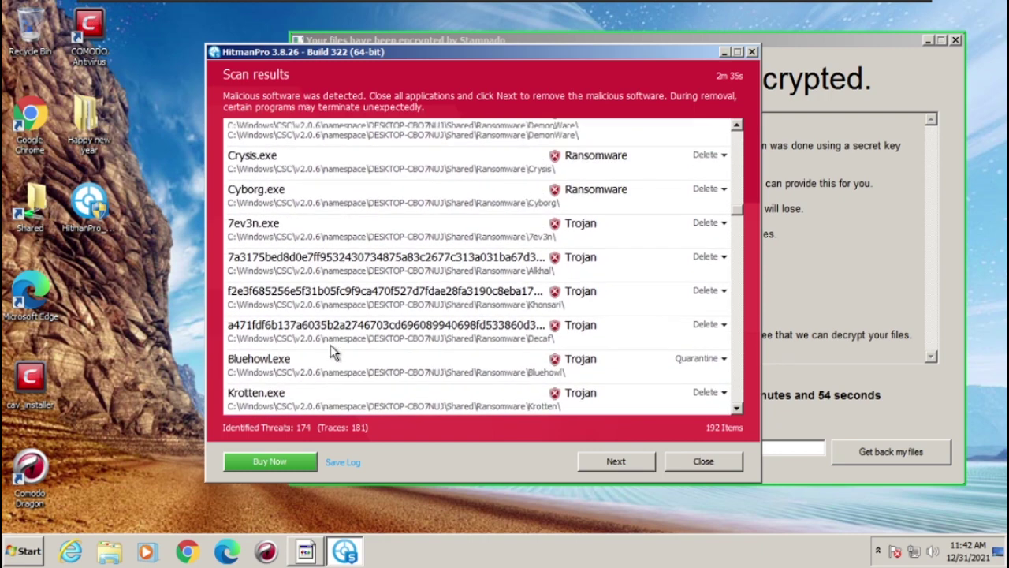
scroll(332, 350, "up", 12)
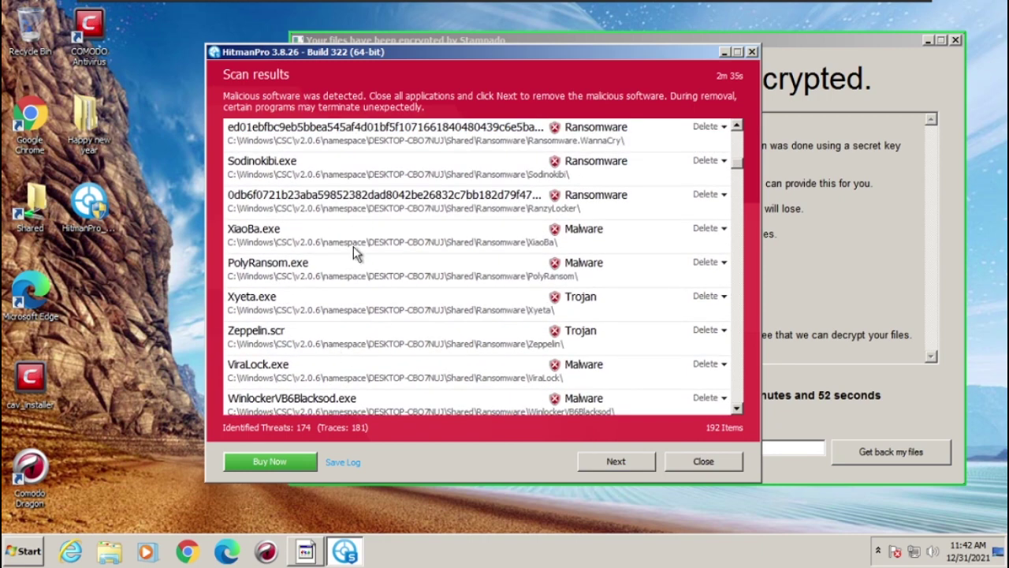
Step: Examine the first scan results, including the Happy new year and VTRoot entries, and view the detection name of fusion.dll.tmp
scroll(317, 311, "up", 10)
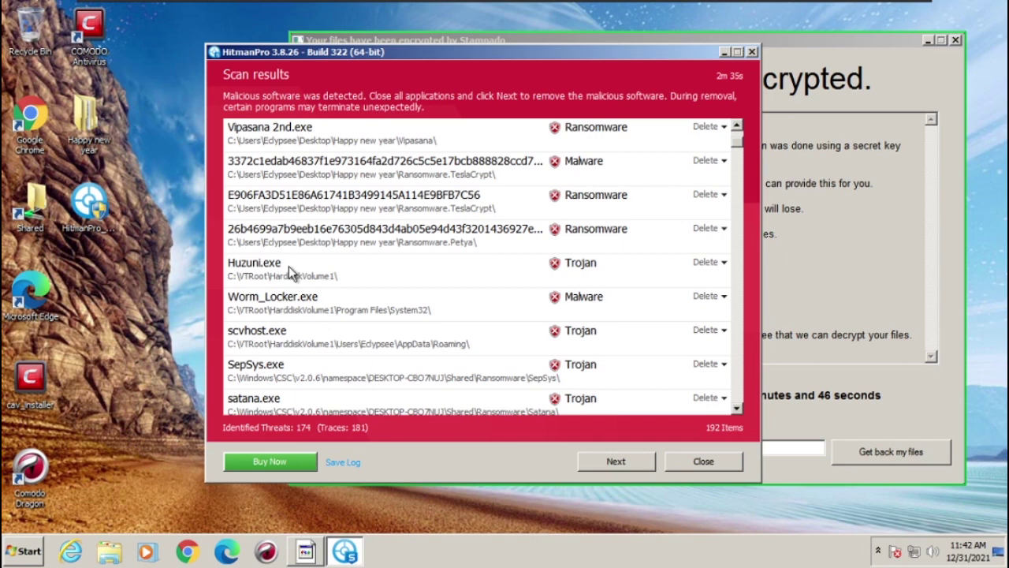
scroll(289, 266, "up", 3)
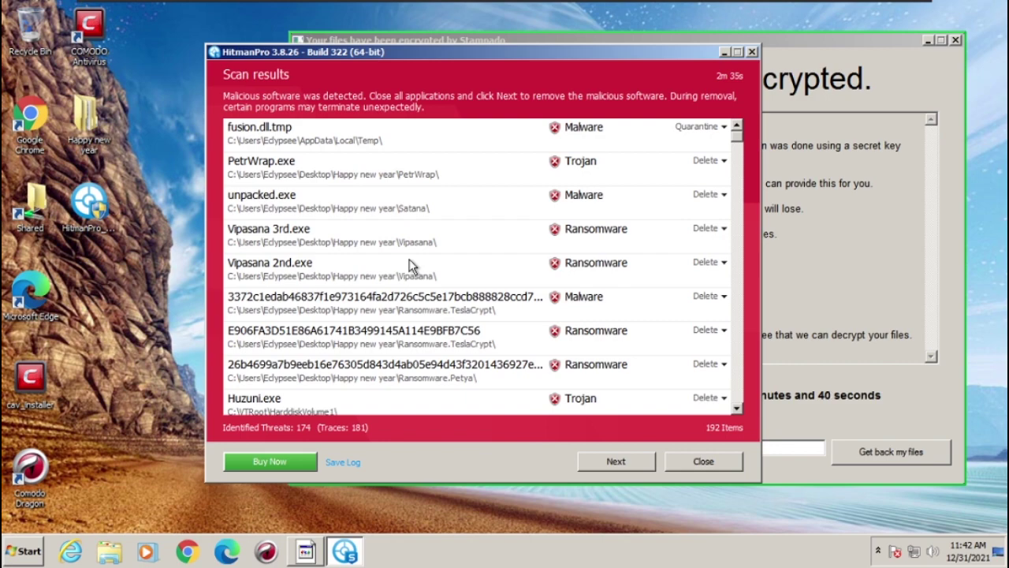
left_click(332, 152)
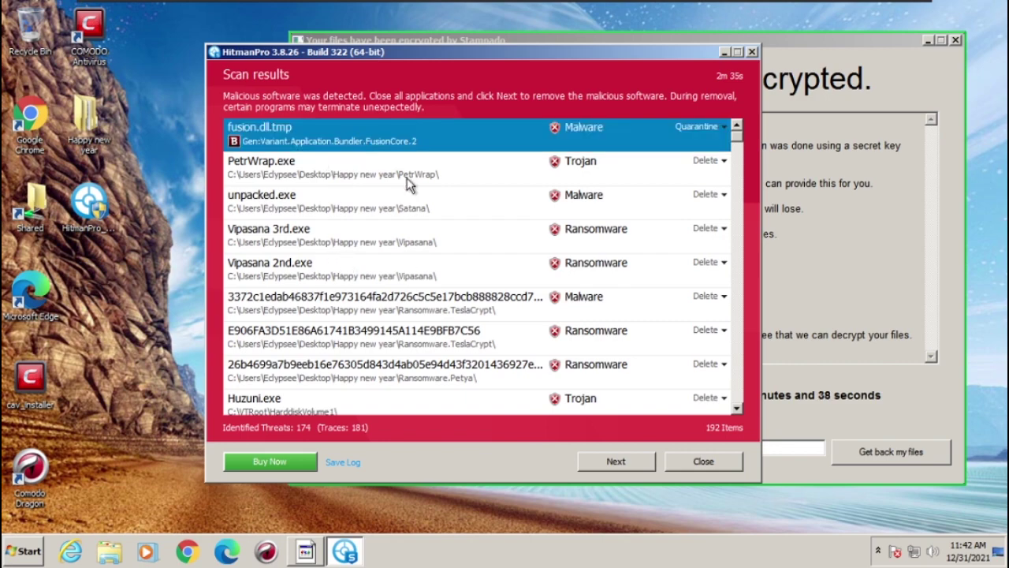
Step: Examine the end of the scan results, including the cancelled items and tracking cookies, and select the suspicious ~FontCache file
scroll(371, 287, "down", 8)
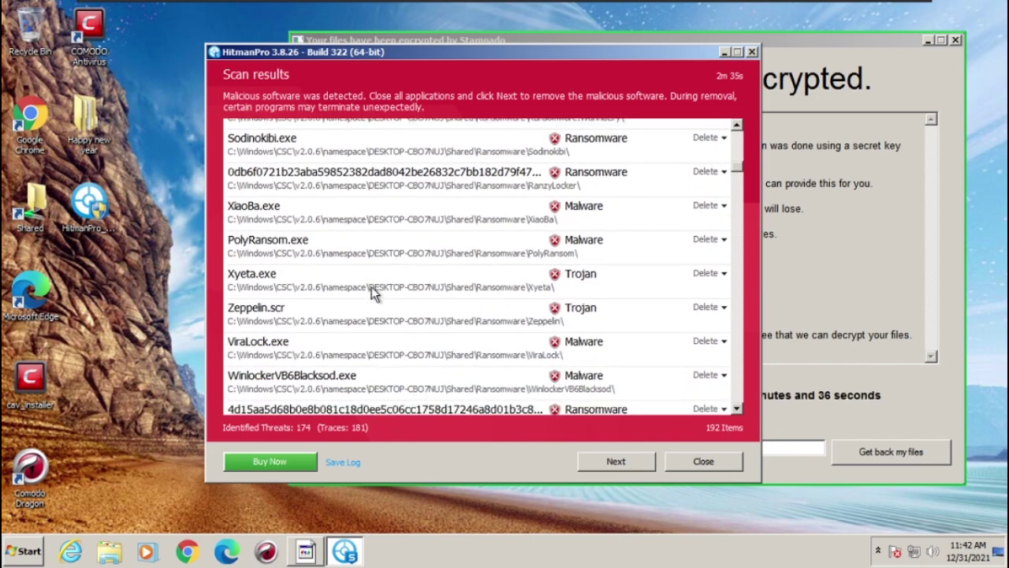
scroll(372, 286, "down", 5)
left_click_drag(738, 197, 690, 406)
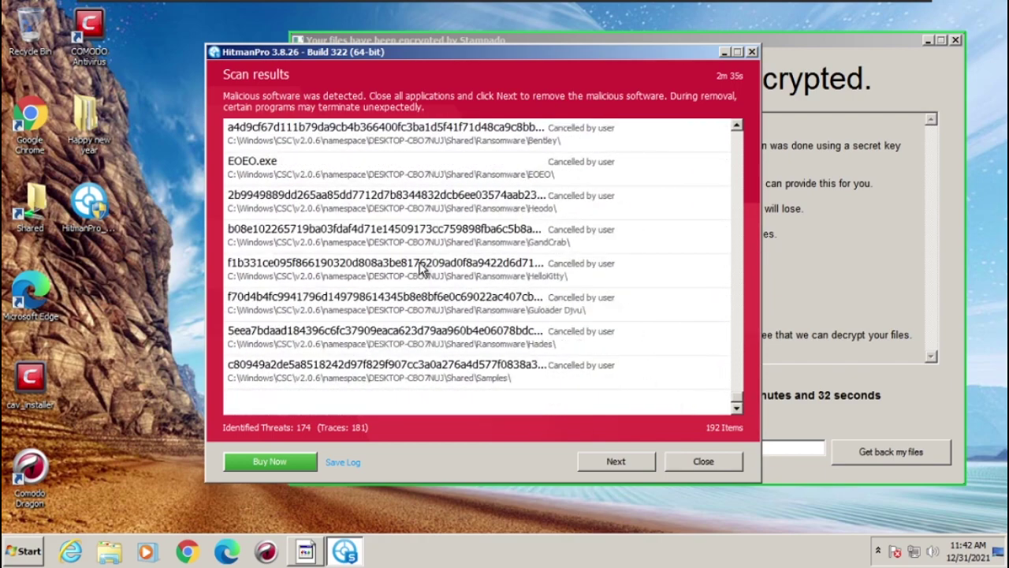
scroll(422, 271, "up", 5)
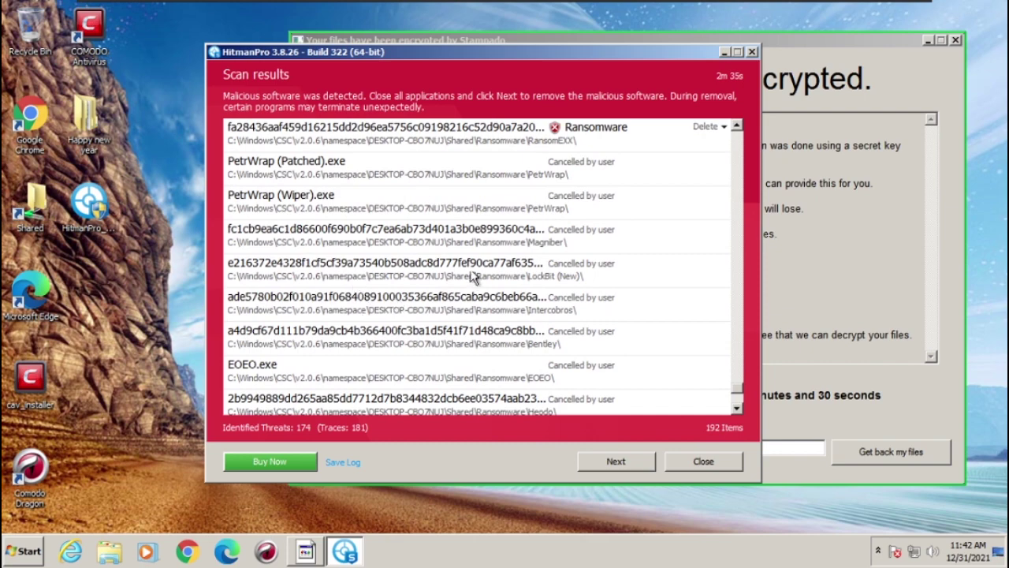
scroll(442, 344, "up", 6)
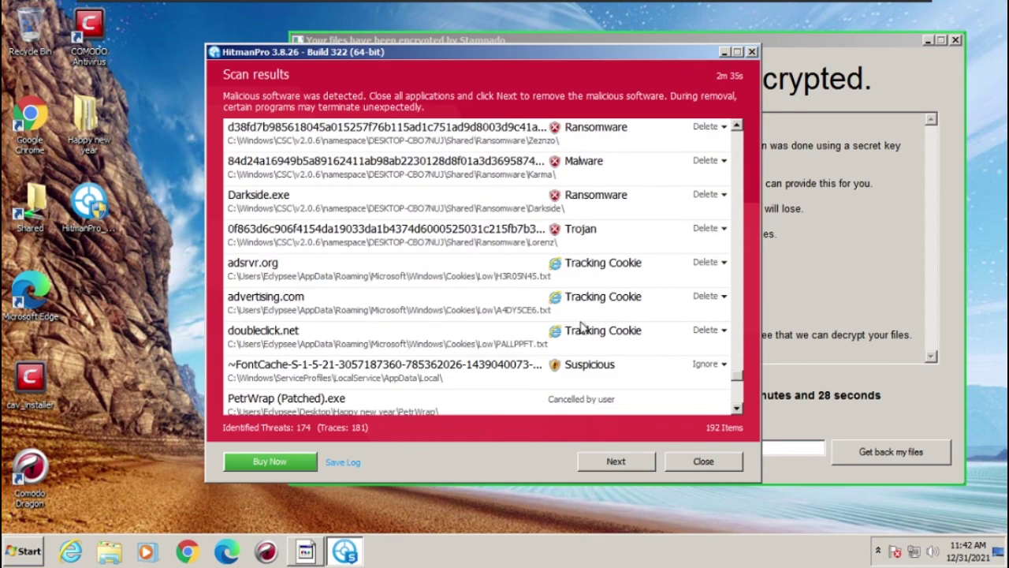
scroll(473, 339, "down", 2)
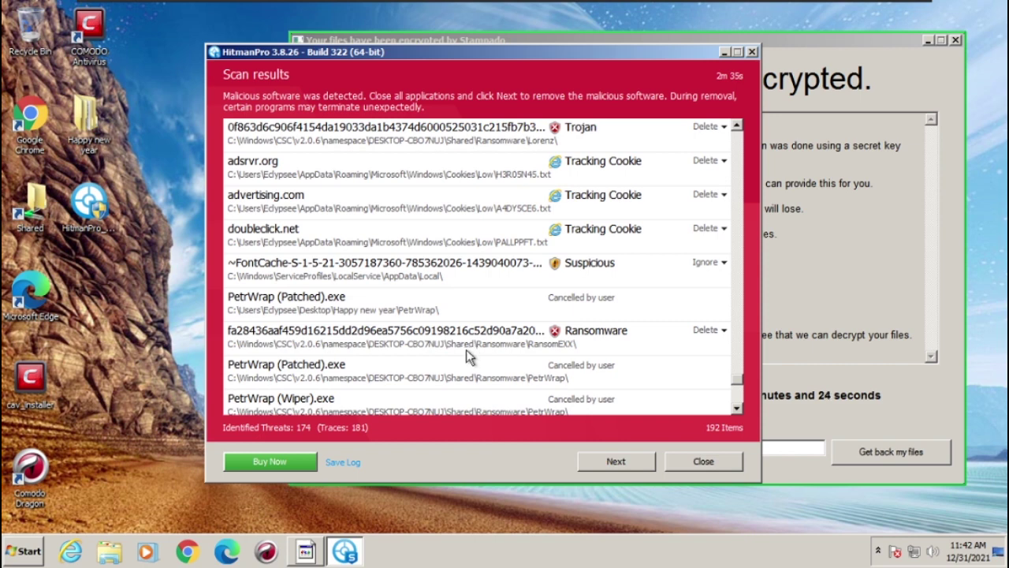
left_click(566, 284)
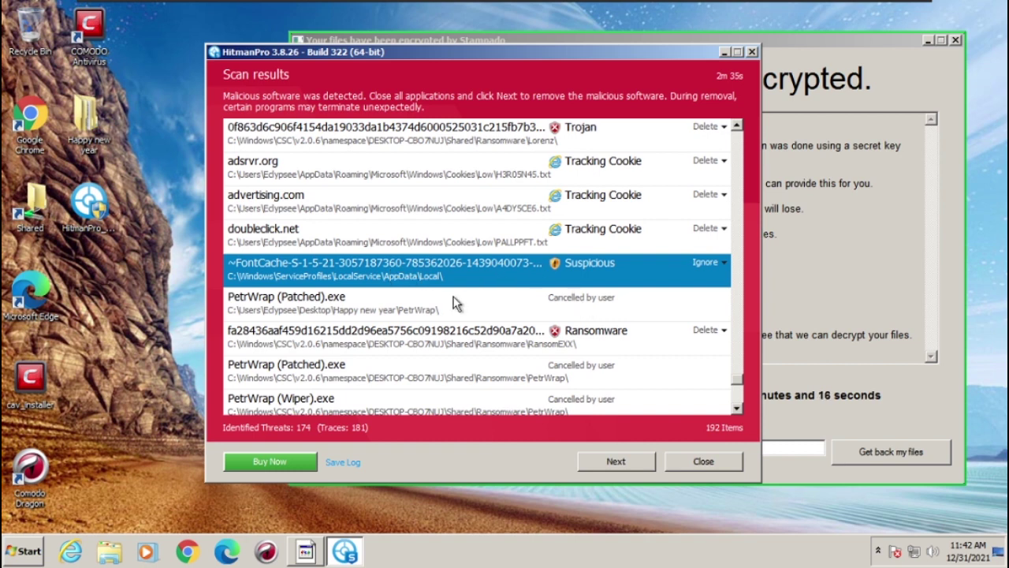
Step: Look back through the detected shared samples and close HitmanPro without removing anything
scroll(454, 304, "up", 10)
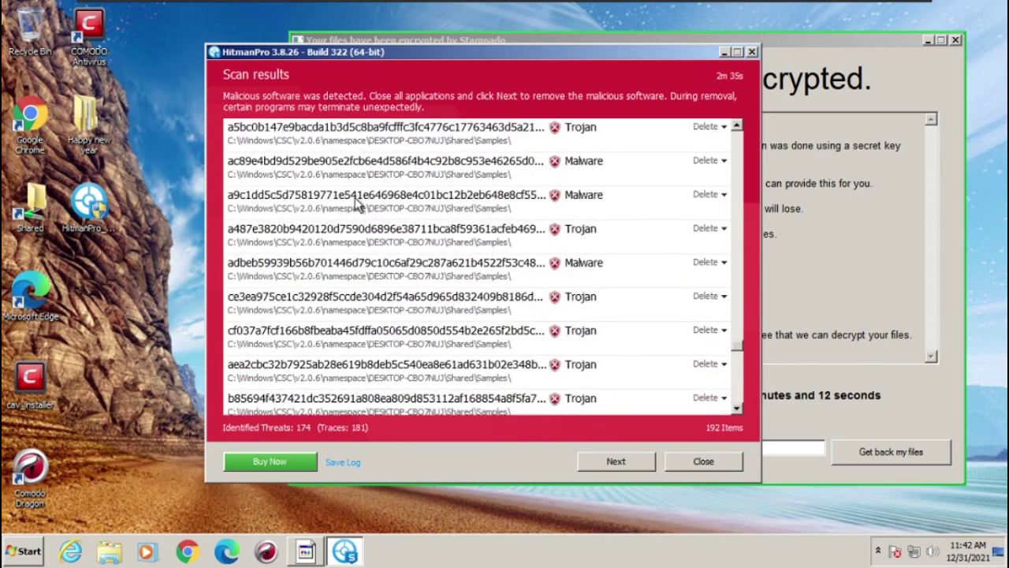
scroll(327, 227, "up", 10)
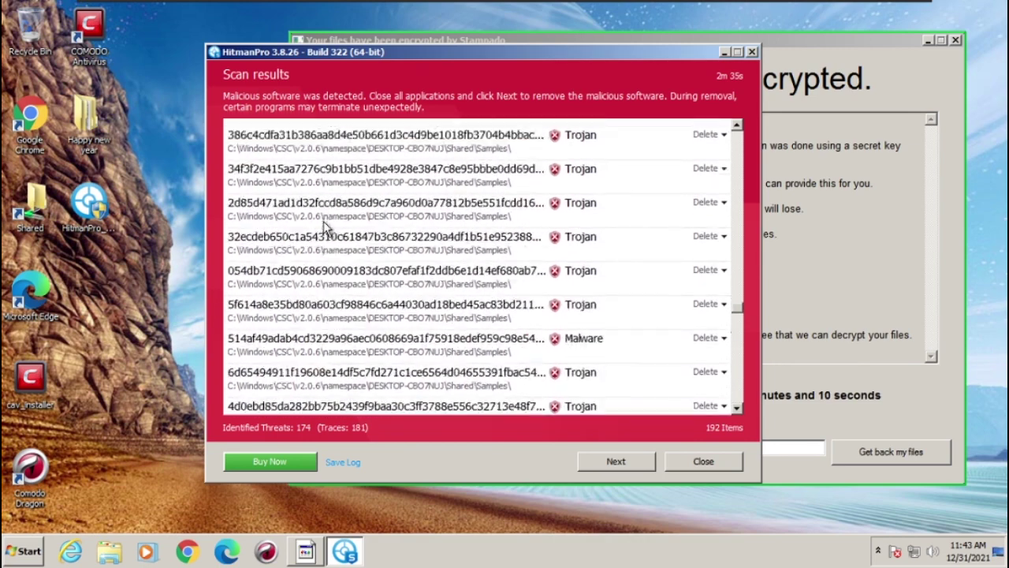
scroll(326, 226, "up", 5)
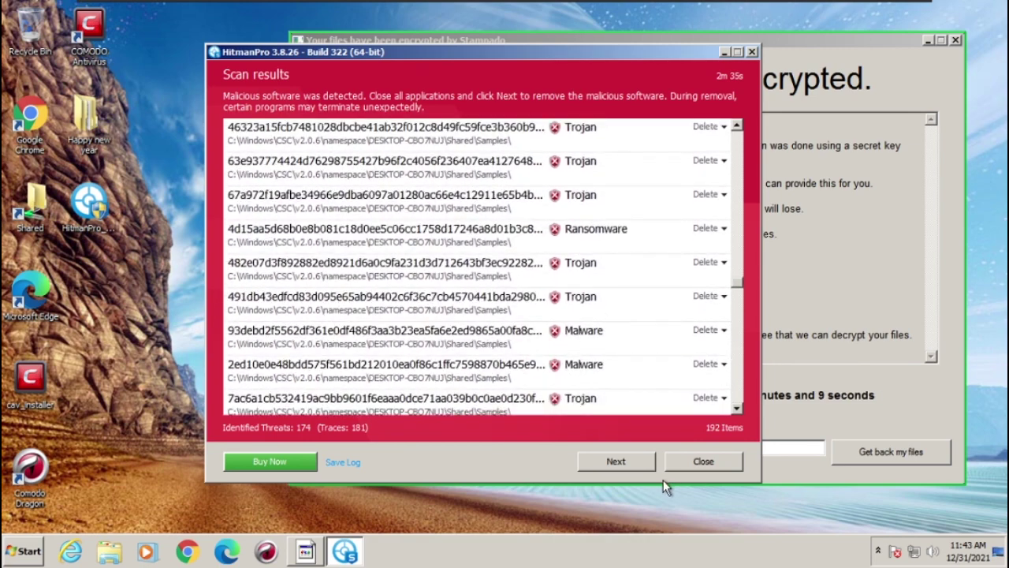
left_click(703, 464)
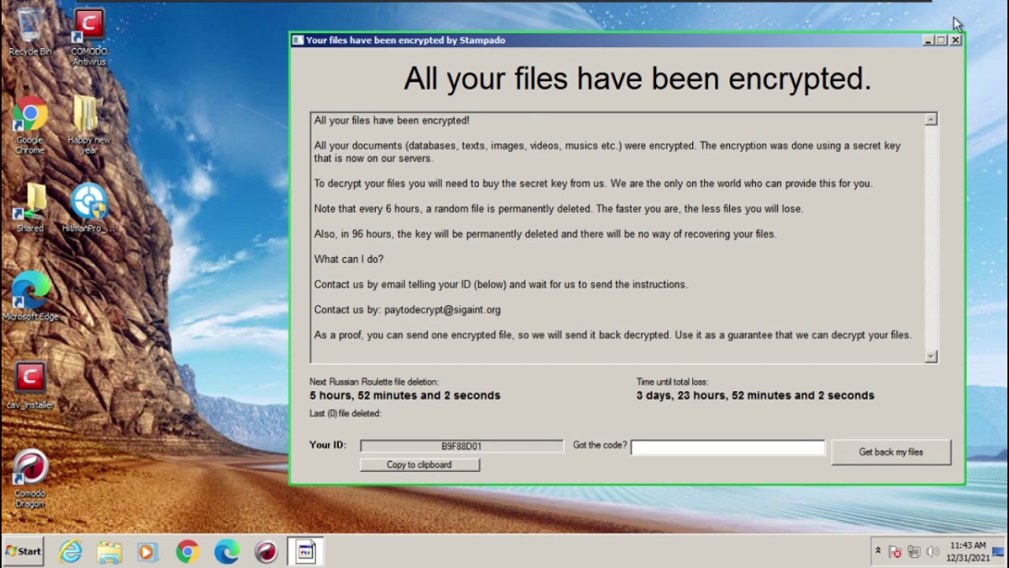
Step: Try to end the scvhost.exe process in Task Manager, bring the Stampado ransom window forward, and close Task Manager
right_click(556, 556)
left_click(593, 524)
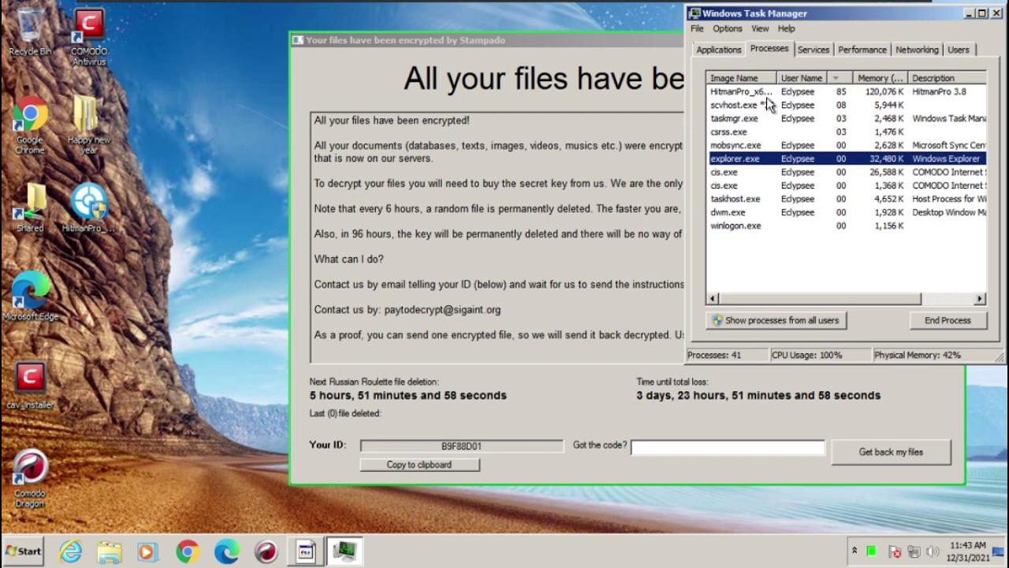
left_click(776, 105)
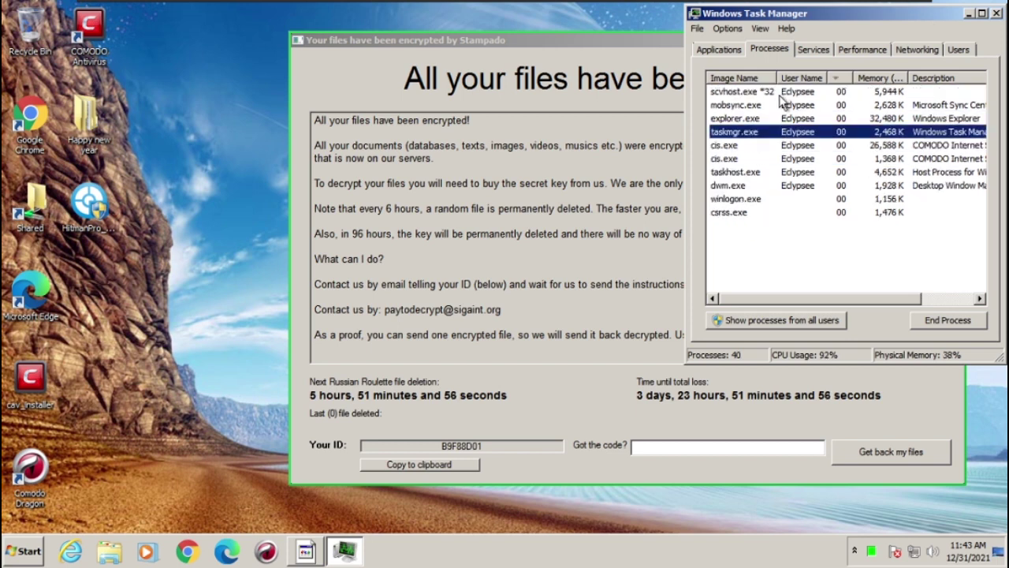
left_click(777, 93)
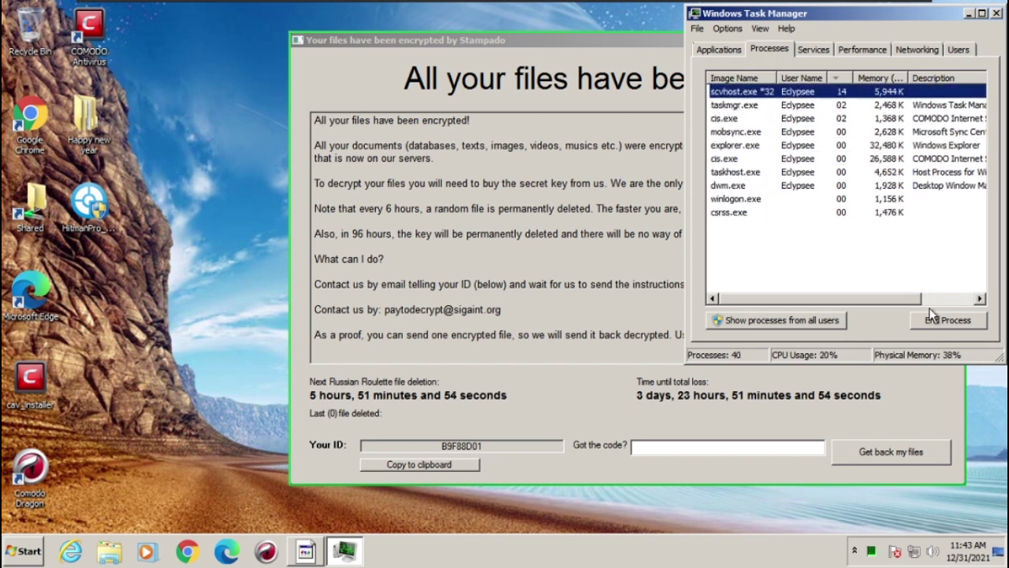
left_click(946, 319)
left_click(544, 296)
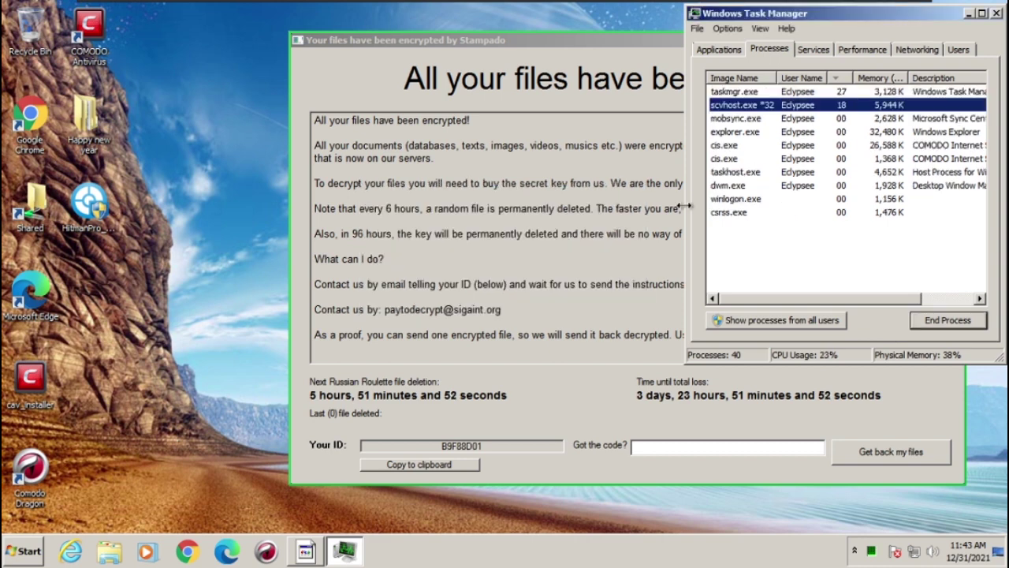
left_click(796, 229)
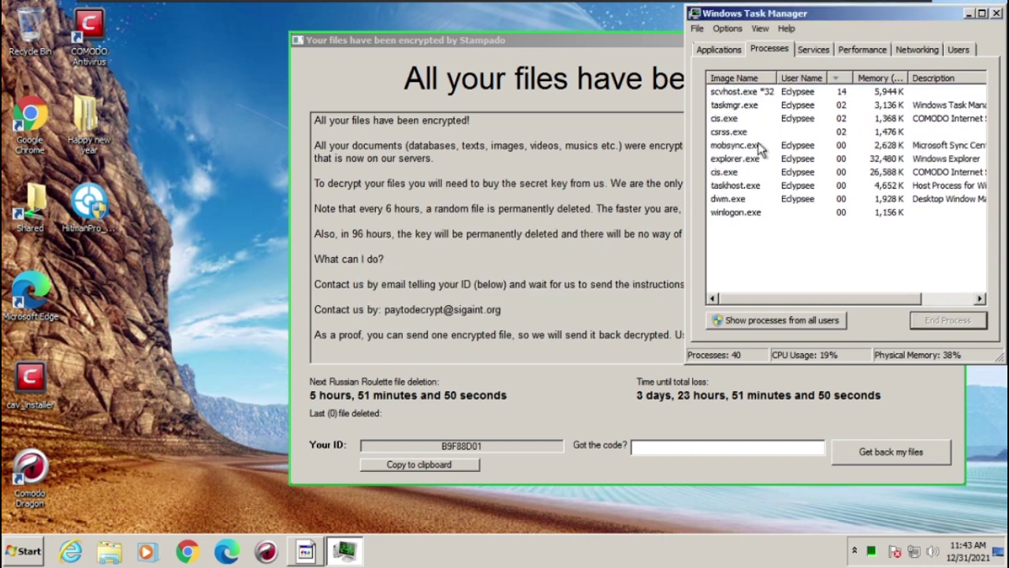
left_click(631, 41)
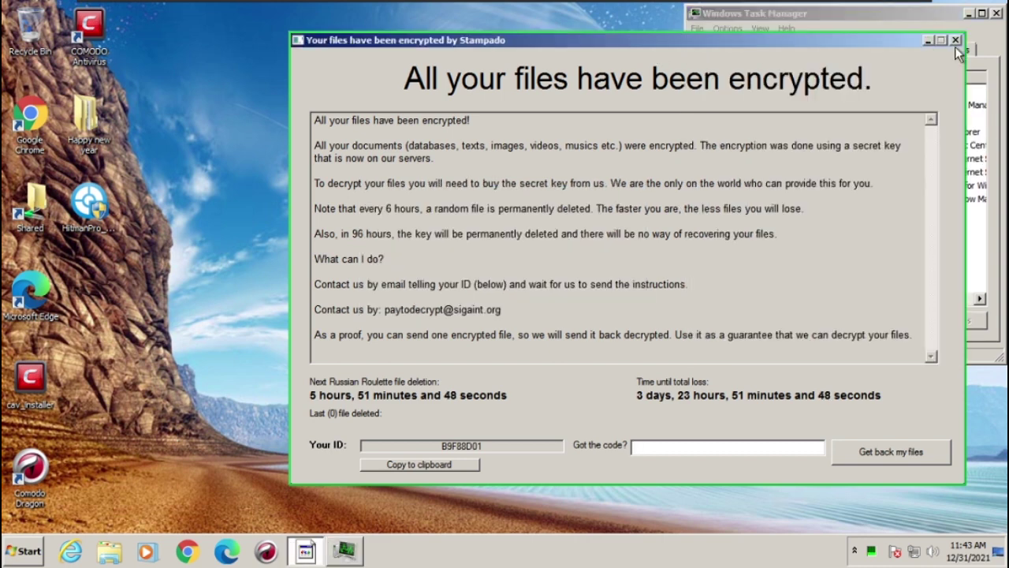
left_click(996, 13)
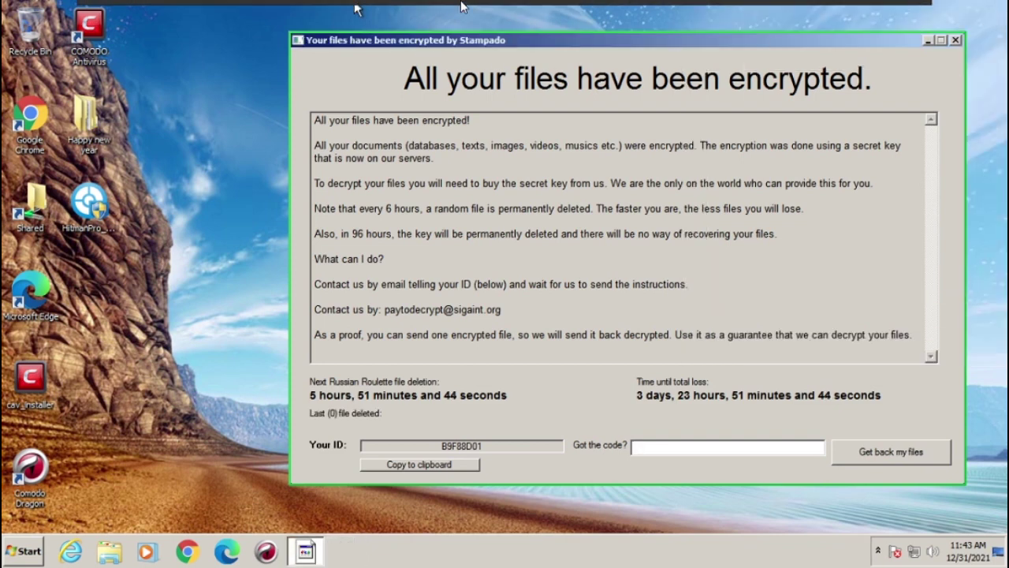
Step: Restart the Windows 7 x64 guest virtual machine and confirm the restart
left_click(317, 10)
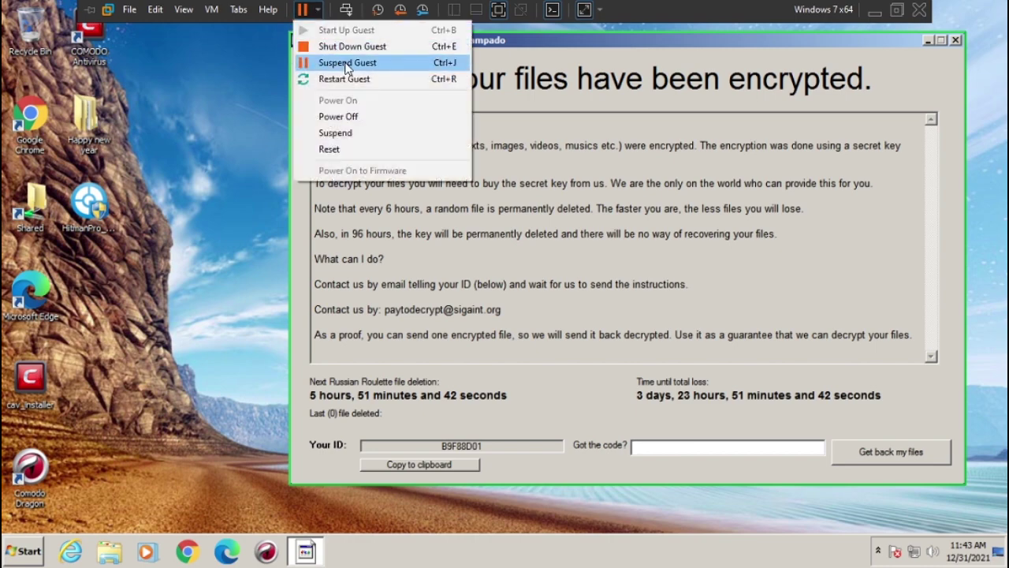
left_click(344, 78)
left_click(525, 318)
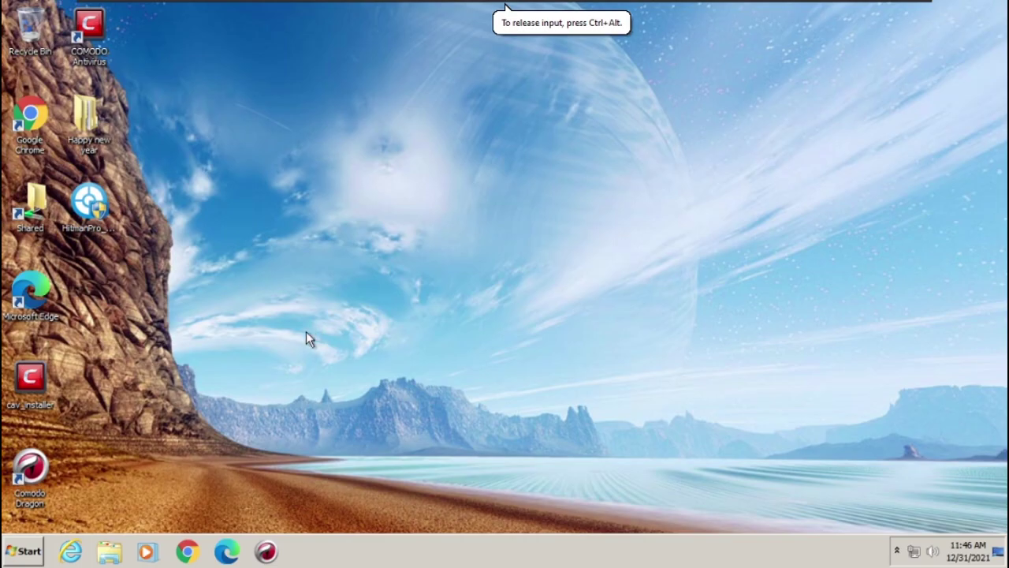
Step: Open Task Manager on the restarted system, check the running processes for leftover ransomware, and close it
right_click(359, 550)
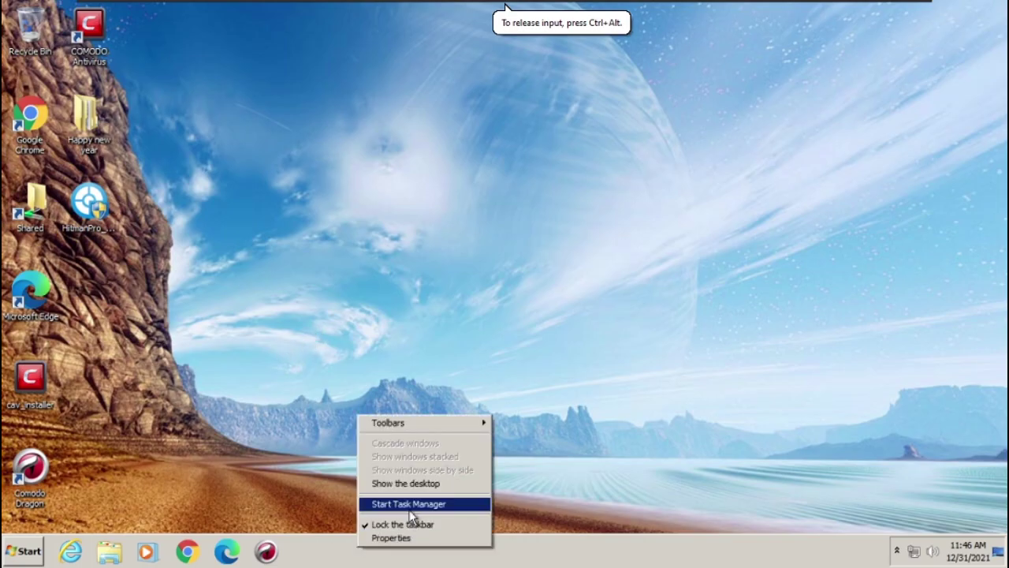
left_click(412, 509)
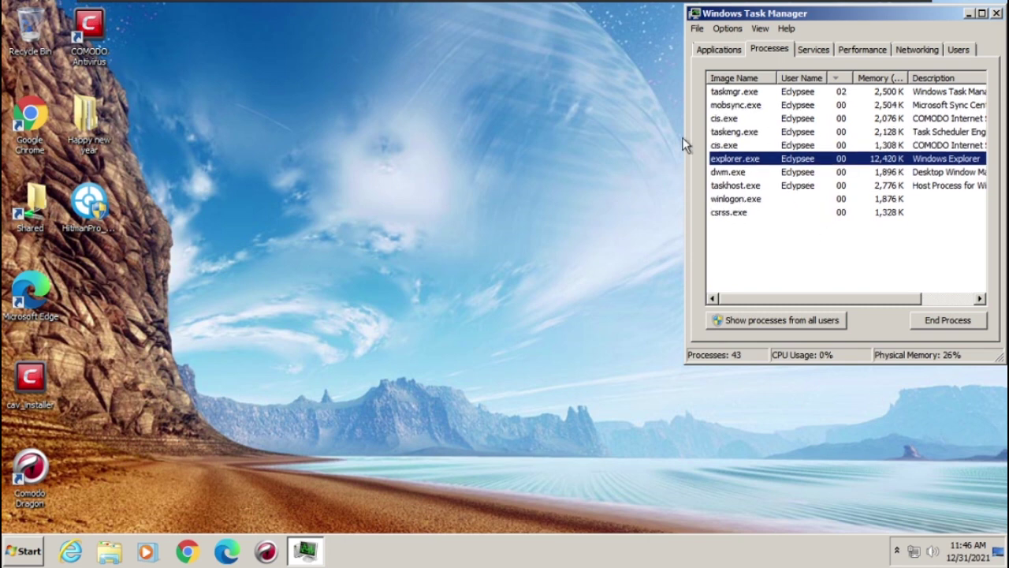
left_click(996, 14)
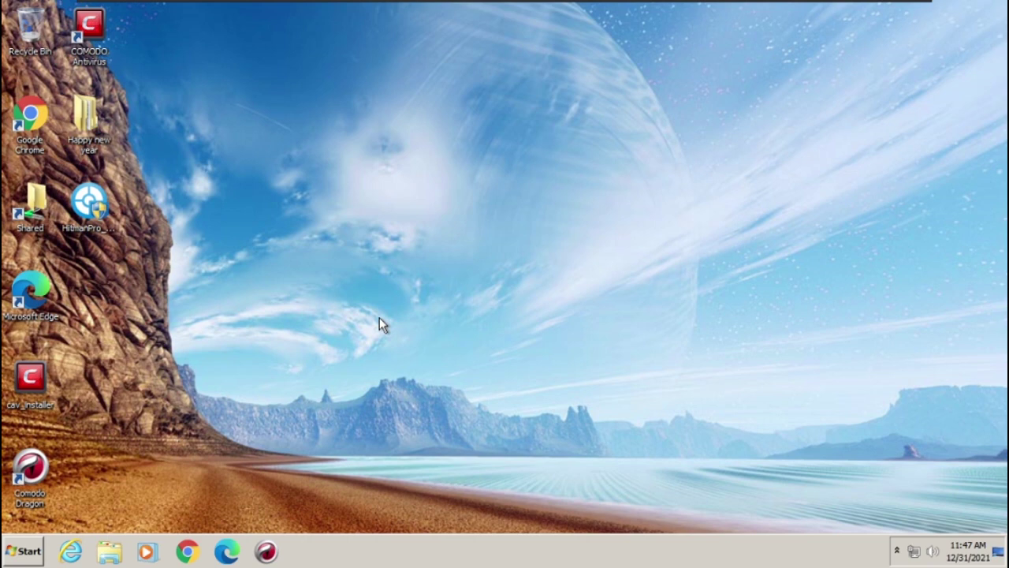
left_click_drag(850, 460, 963, 501)
left_click_drag(331, 438, 811, 215)
left_click_drag(859, 168, 842, 51)
mouse_move(820, 7)
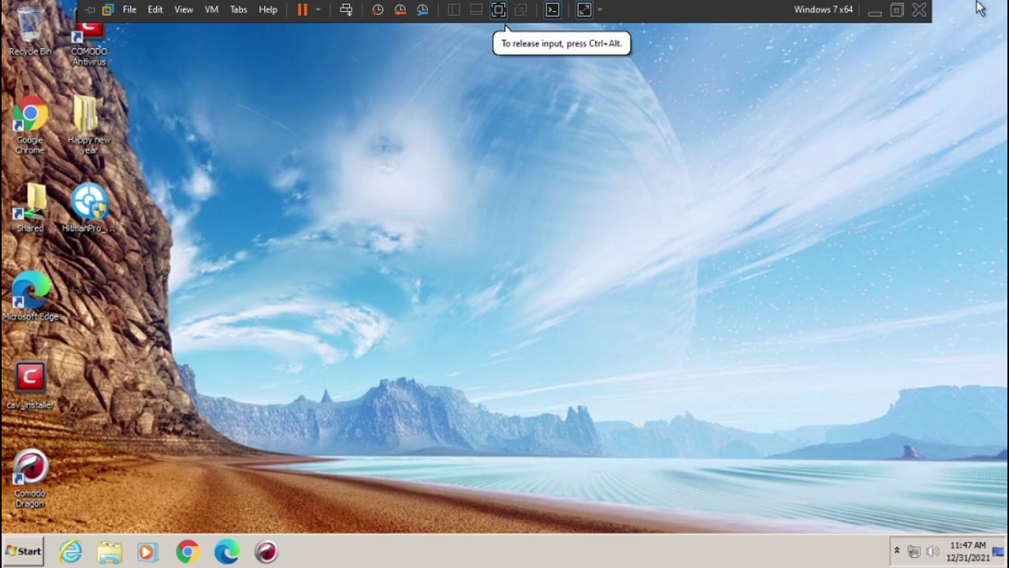